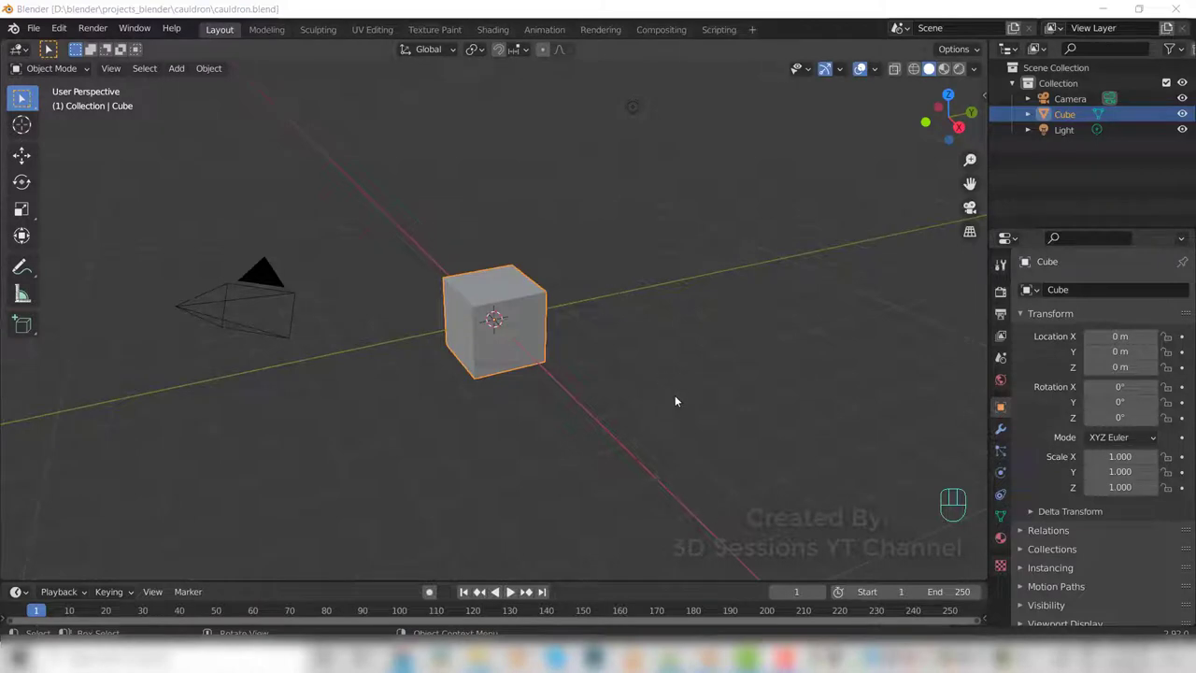
Delete the default cube and switch to the Front orthographic view.
click(534, 319)
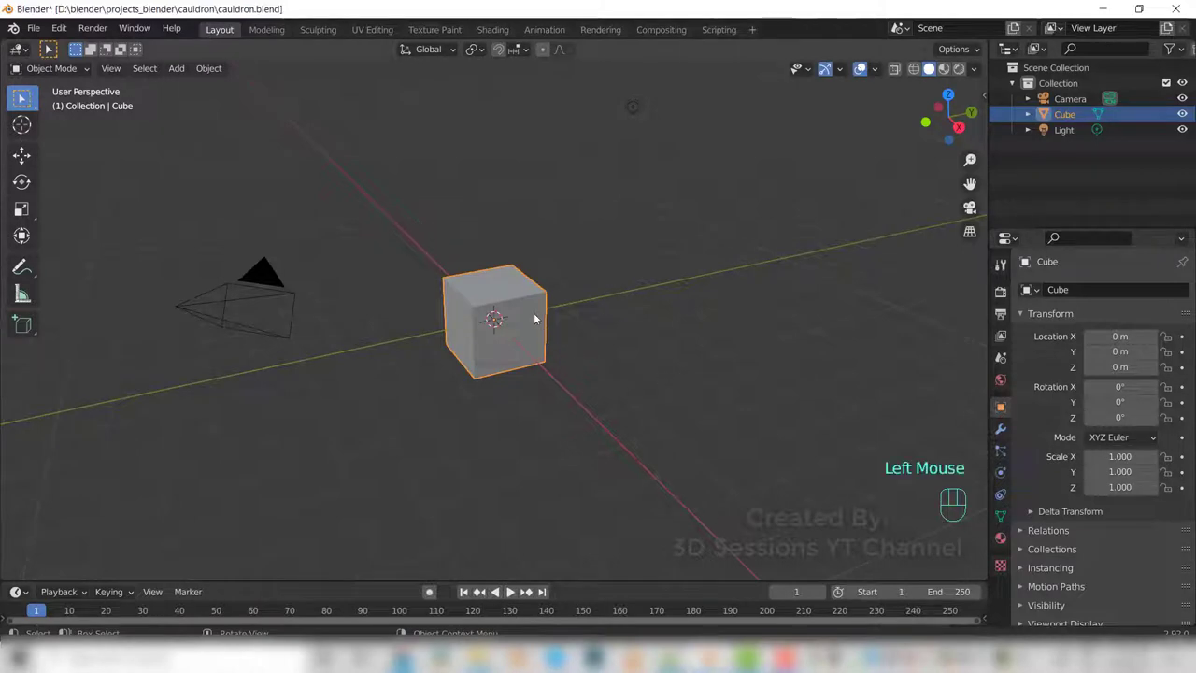
key(Delete)
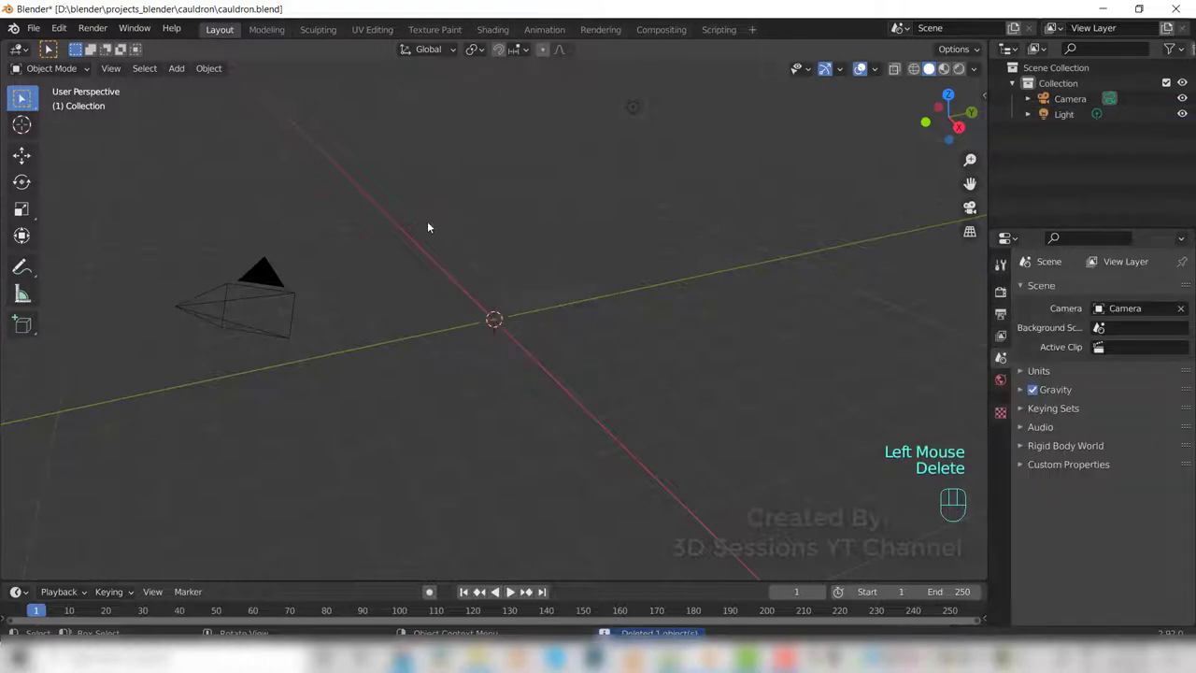
key(grave)
click(324, 174)
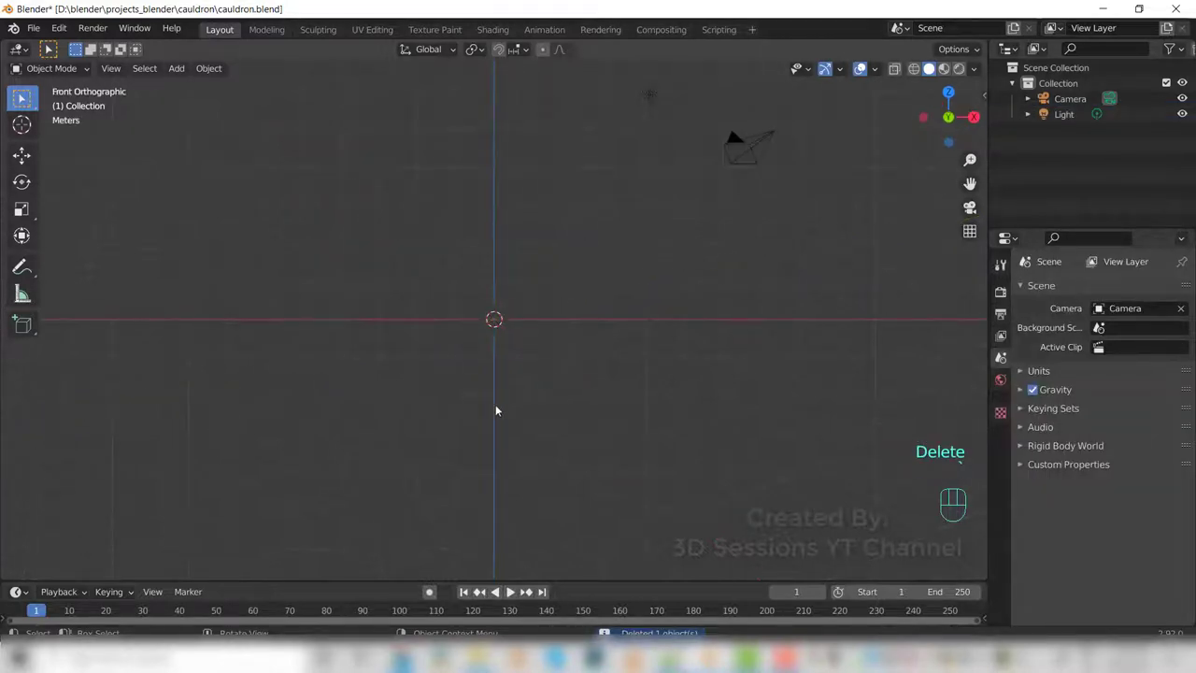
Add a UV sphere and set it to 16 segments and 10 rings.
key(shift+a)
mouse_move(496, 326)
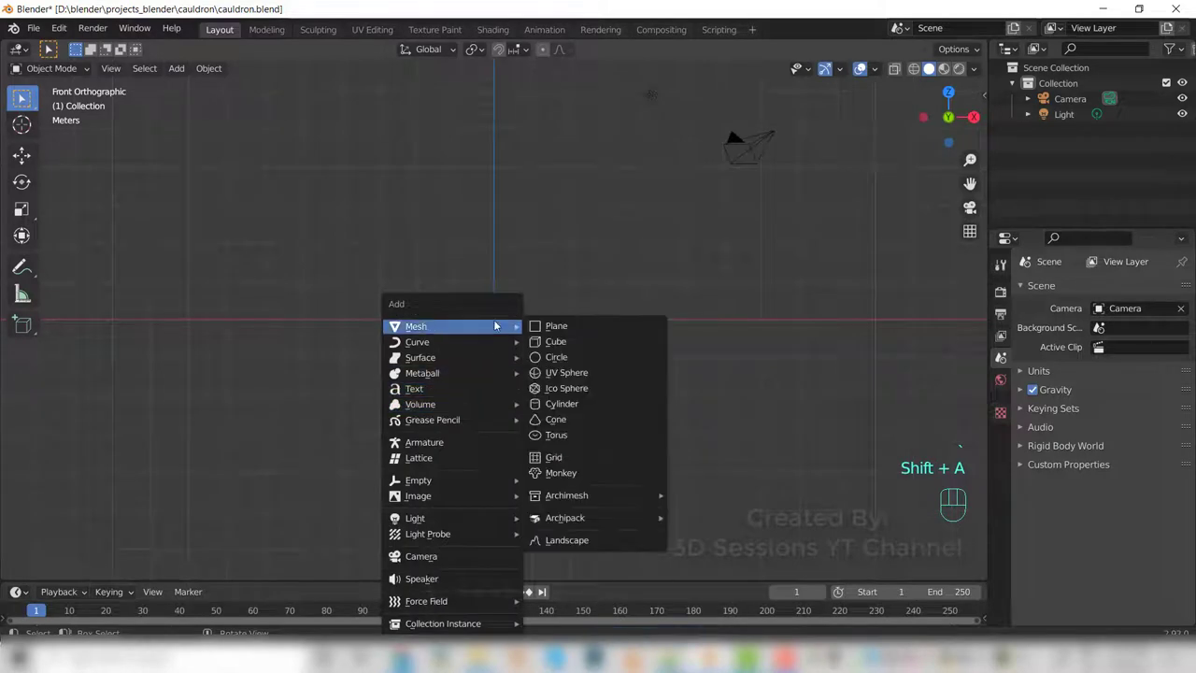
click(588, 373)
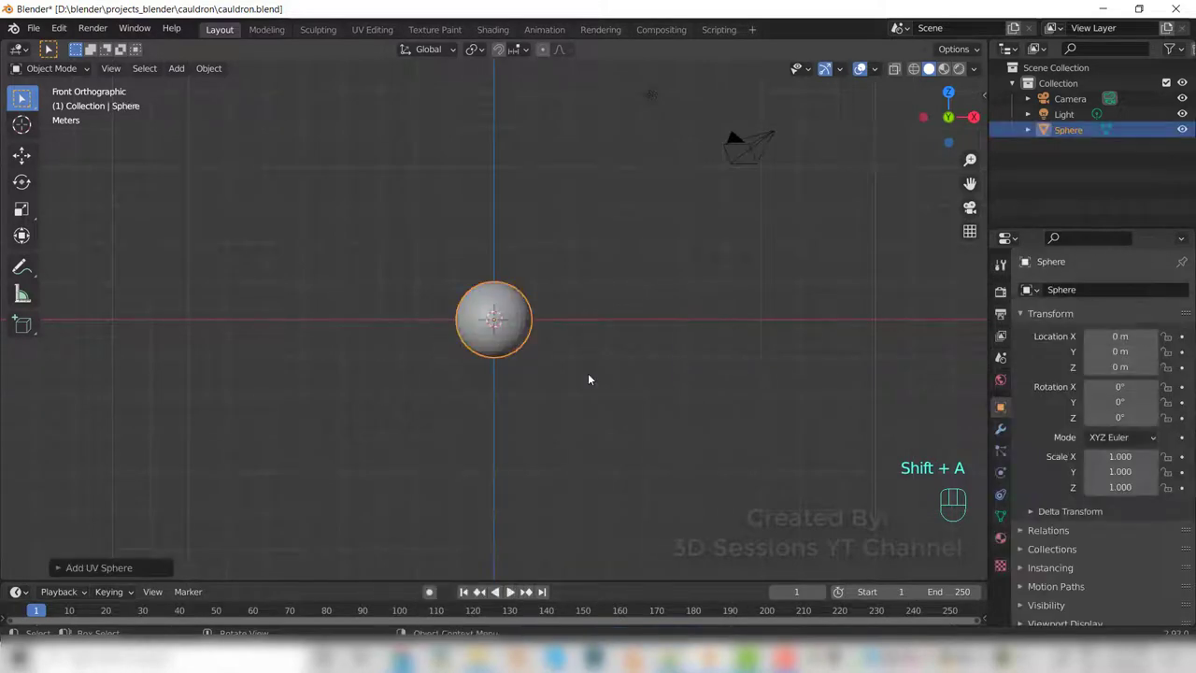
click(101, 567)
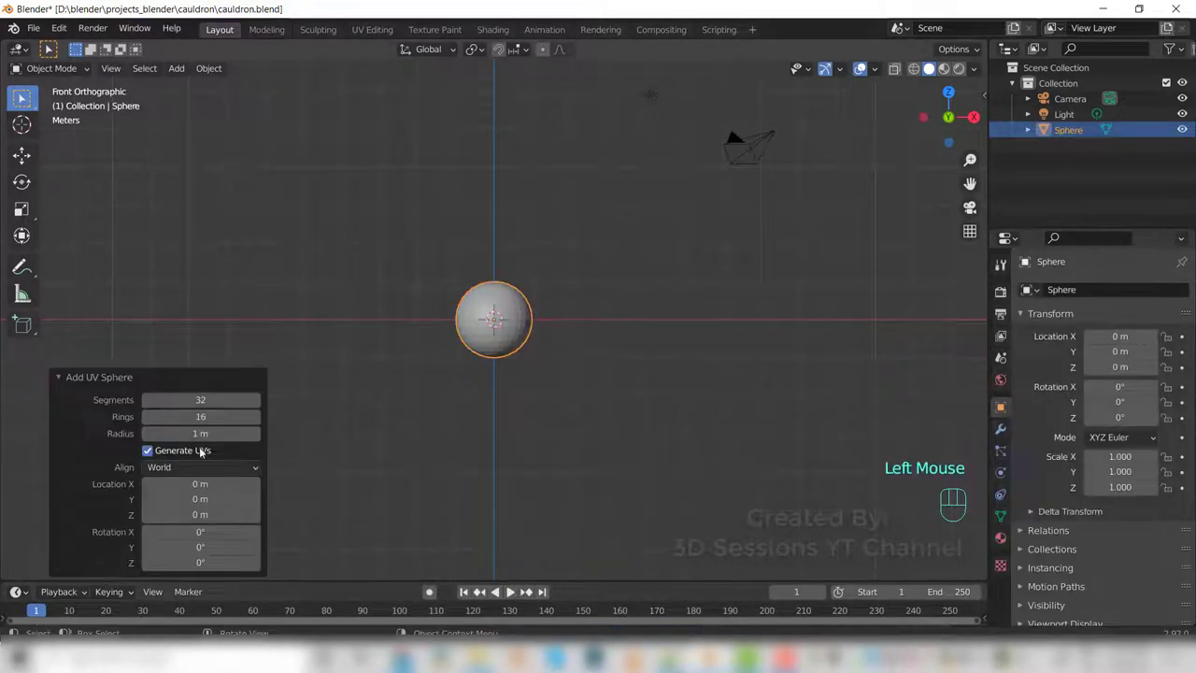
double_click(205, 400)
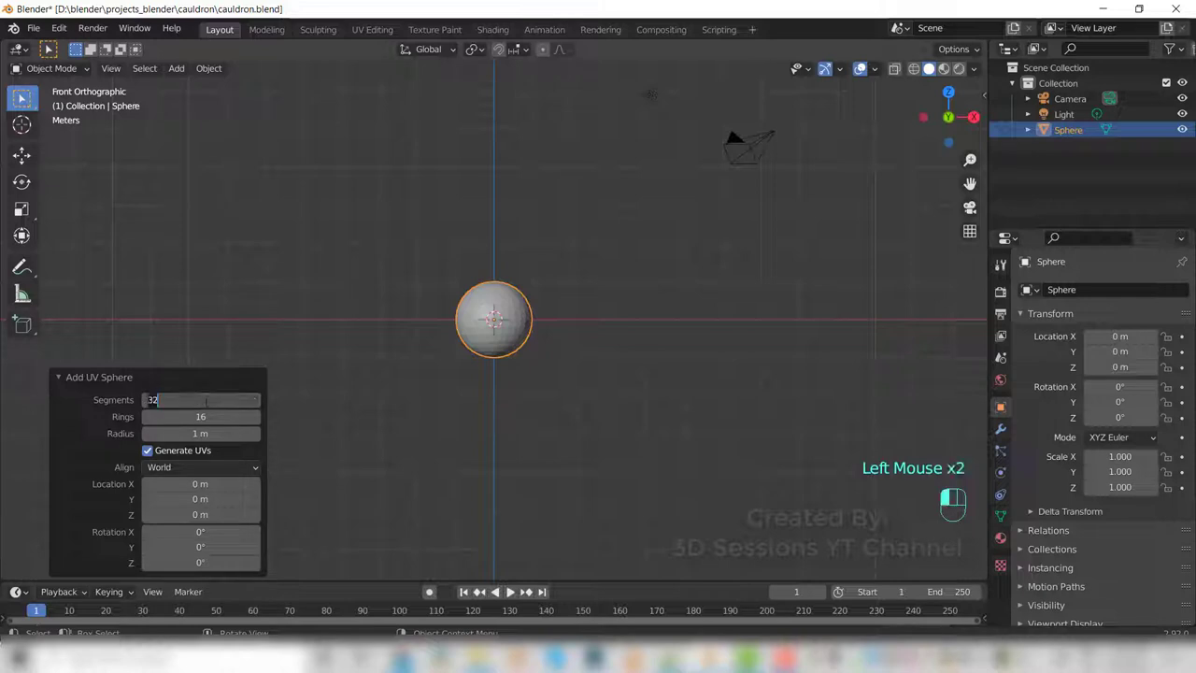
text(16)
key(Tab)
text(10)
key(Return)
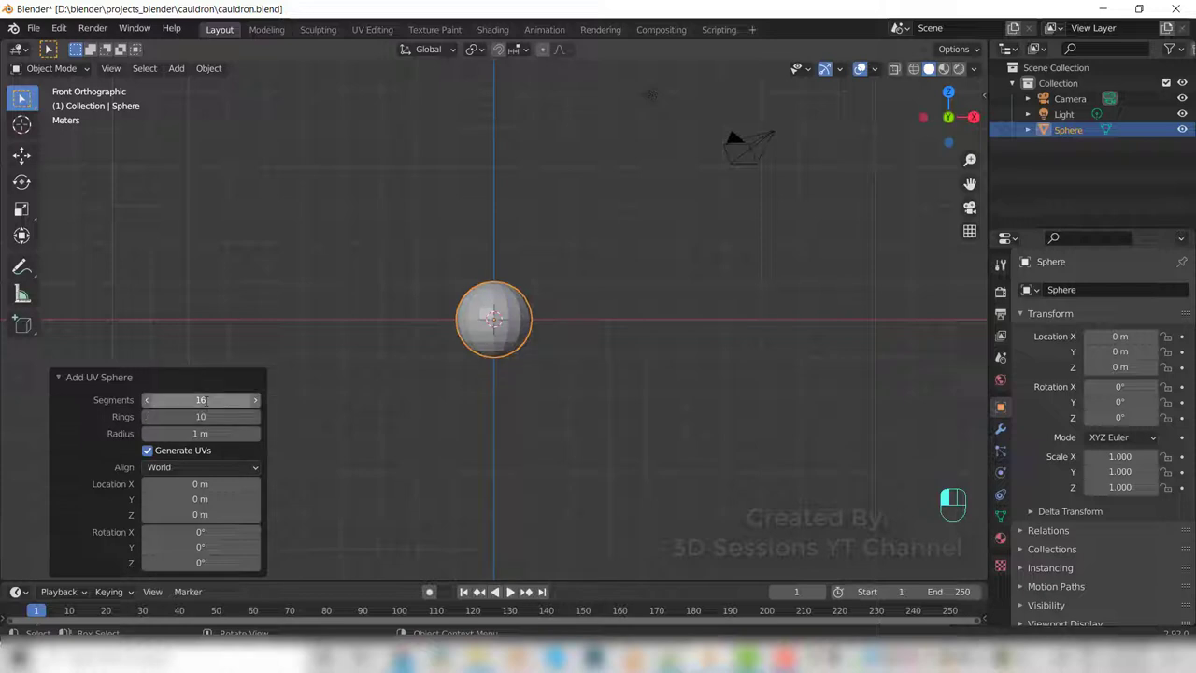
scroll(526, 332, up, 5)
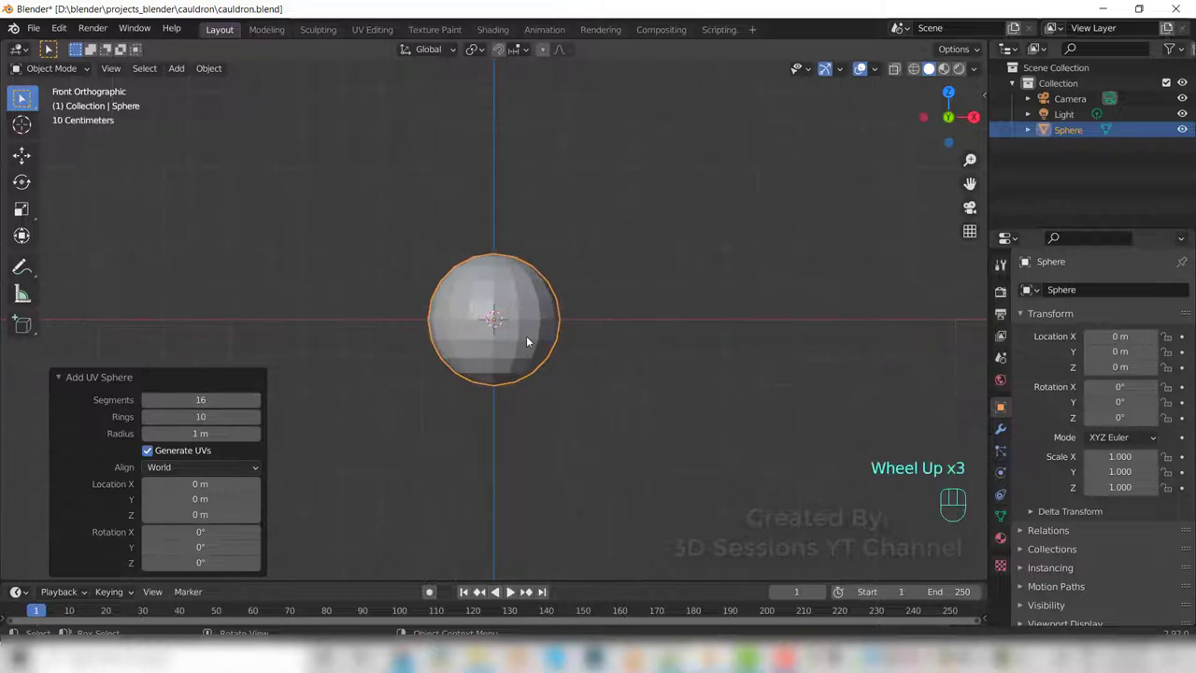
In X-ray edge mode, try deleting the sphere's top cap edges, then undo it.
key(Tab)
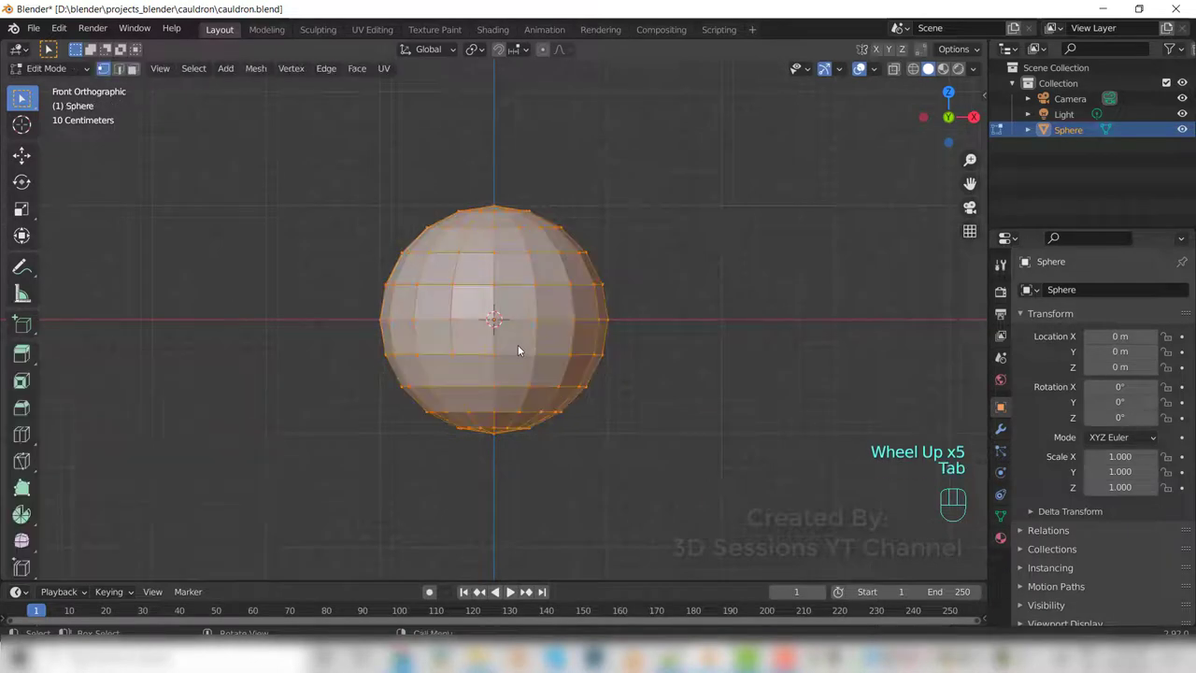
key(2)
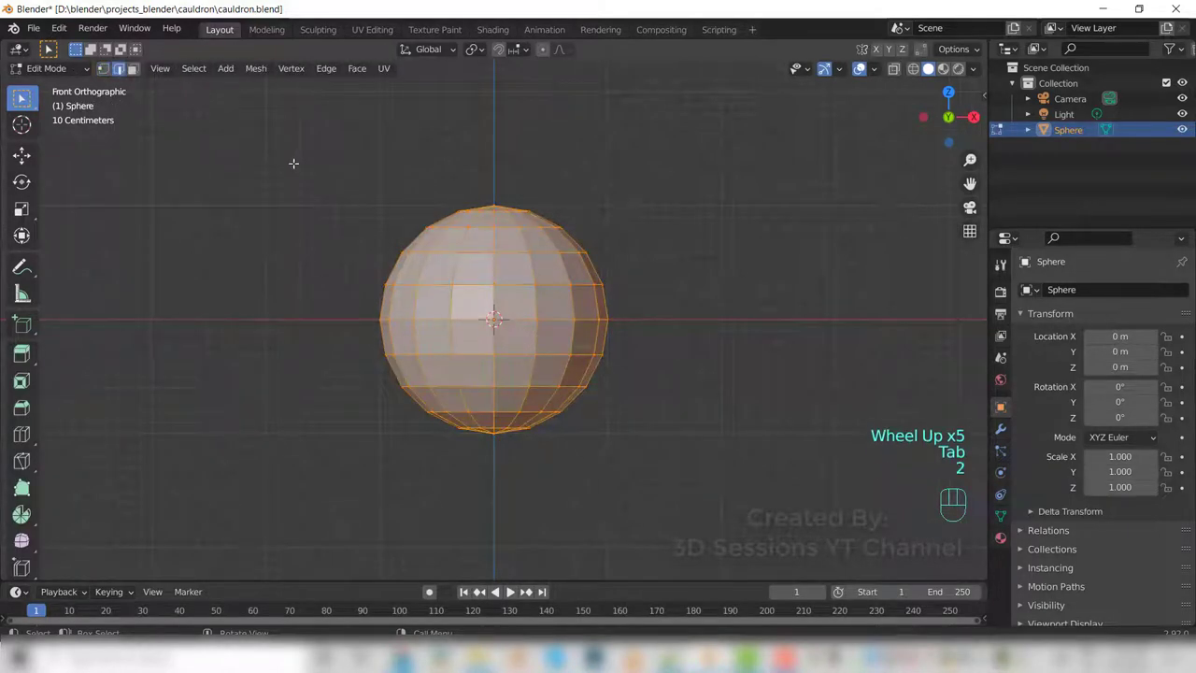
drag(293, 165, 649, 247)
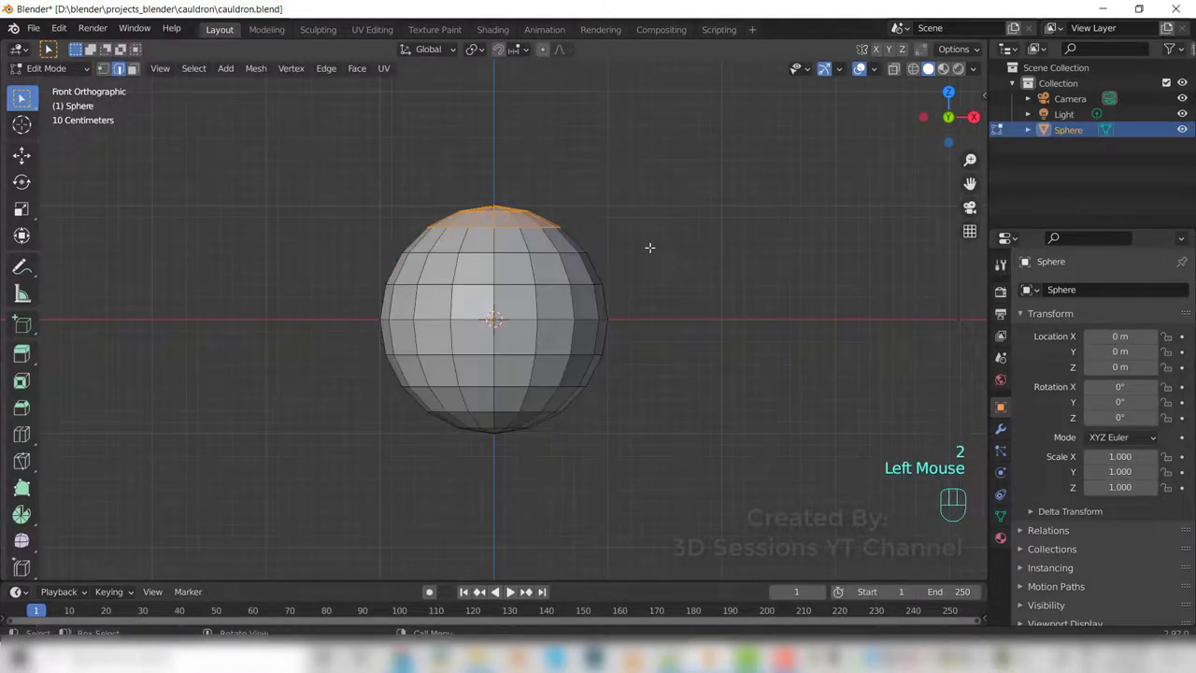
key(alt+z)
drag(254, 157, 650, 255)
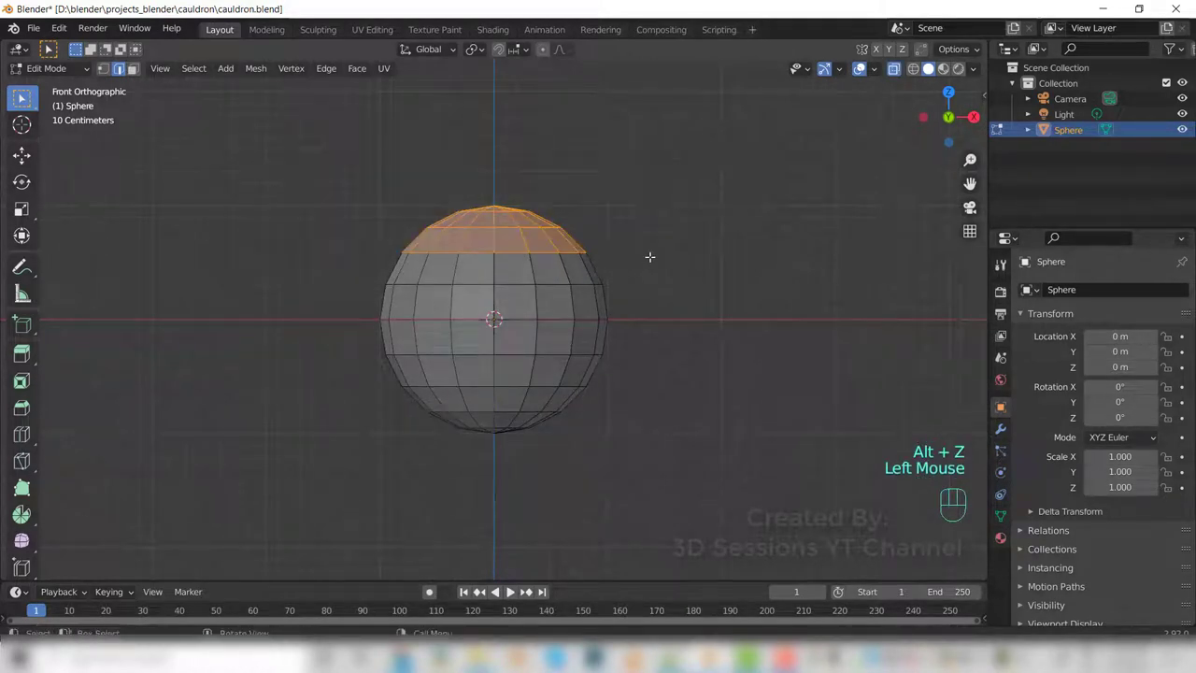
key(x)
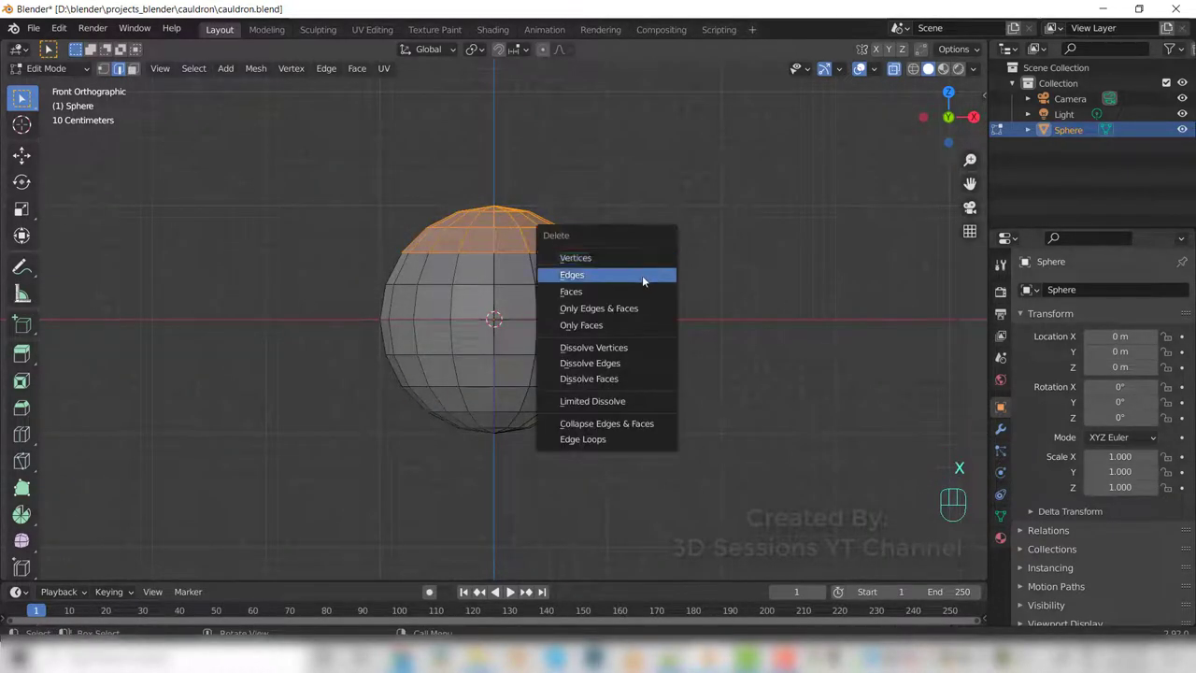
click(642, 274)
key(ctrl+z)
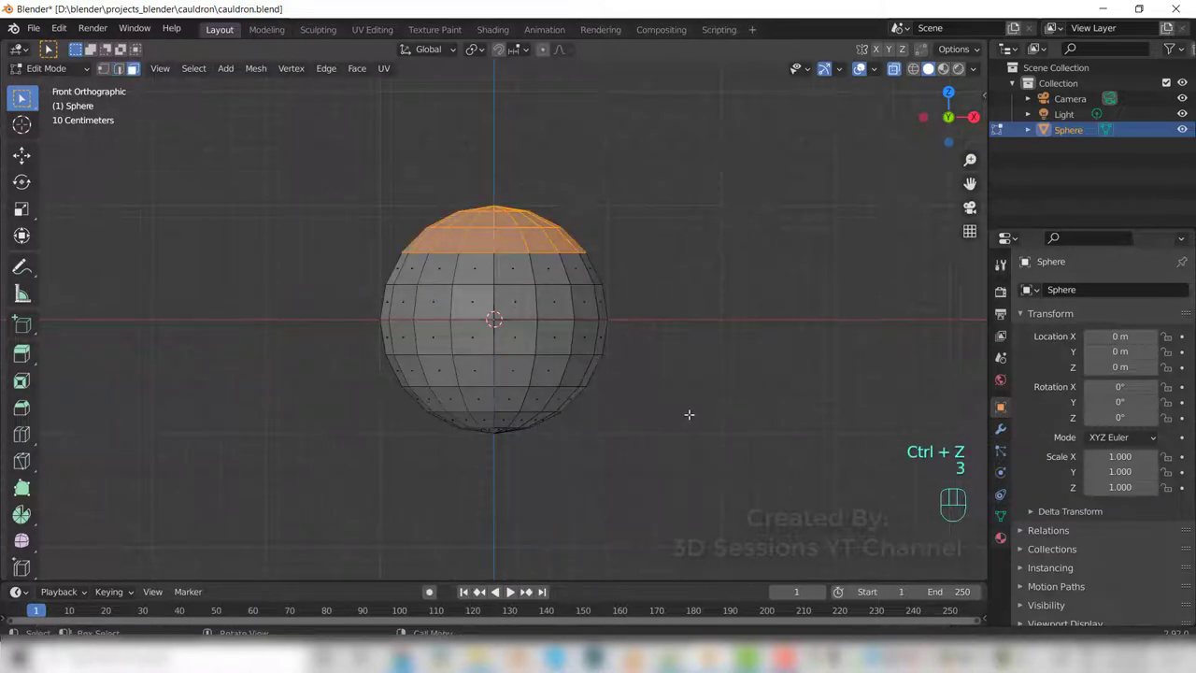
Select the top cap faces in face mode and delete them.
click(284, 179)
drag(282, 178, 704, 262)
key(3)
key(x)
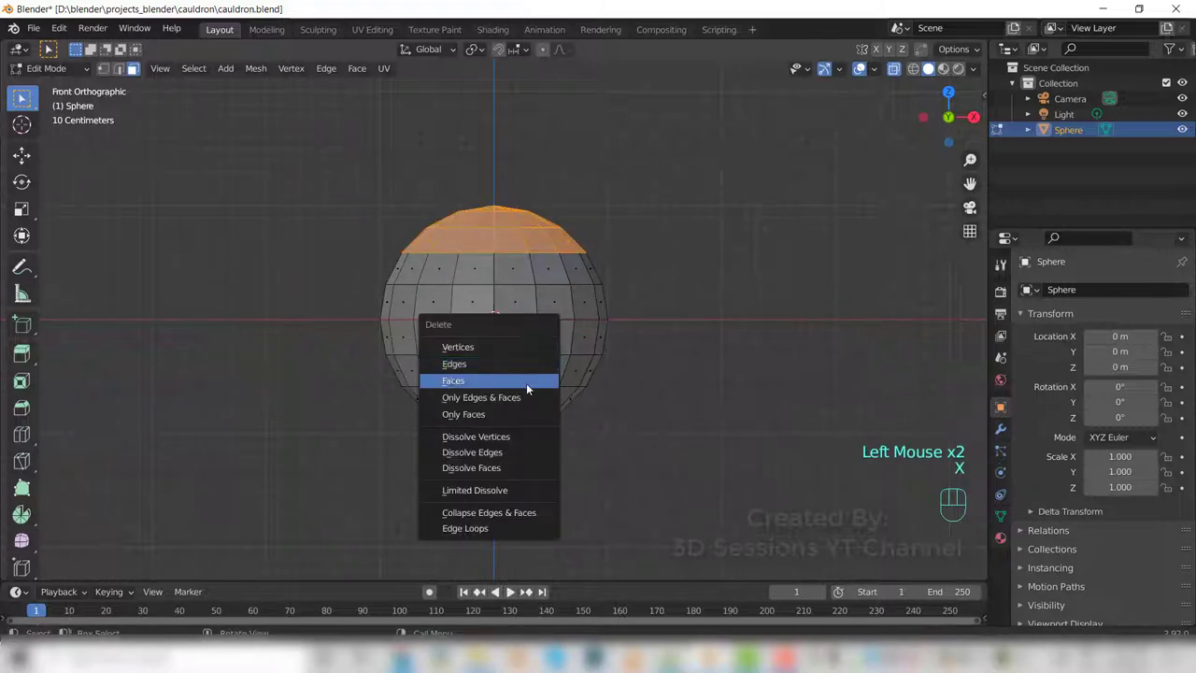
click(526, 383)
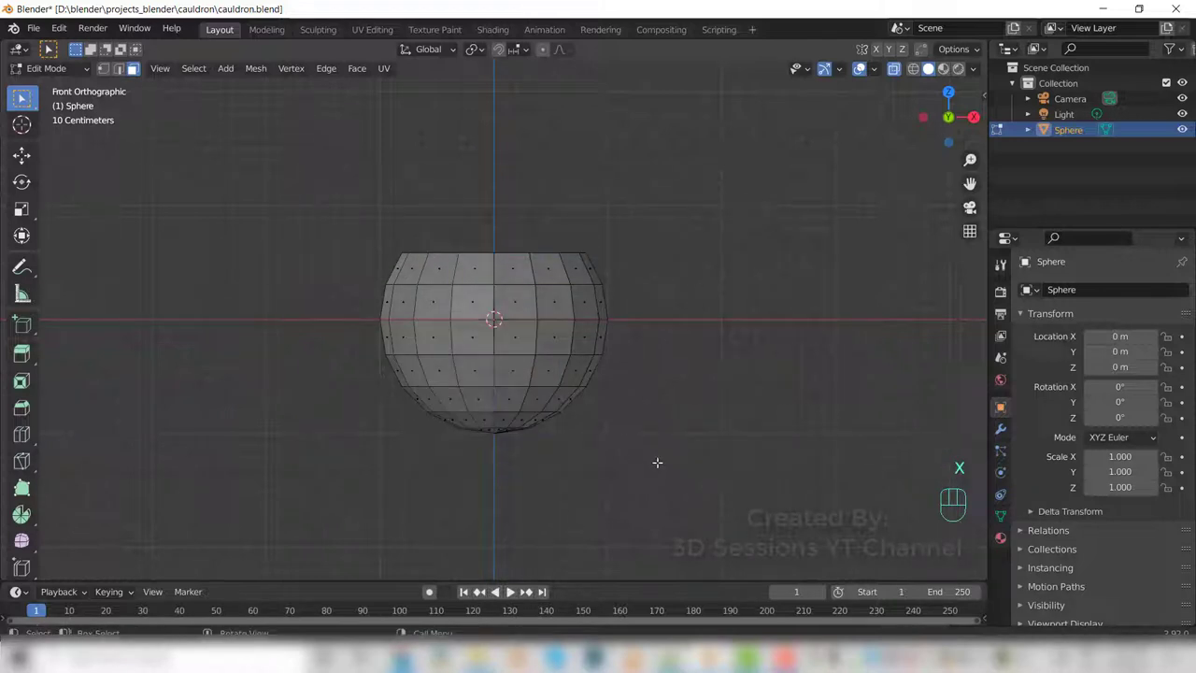
Delete the next ring of faces down, leaving an open-topped bowl.
drag(217, 166, 736, 272)
key(x)
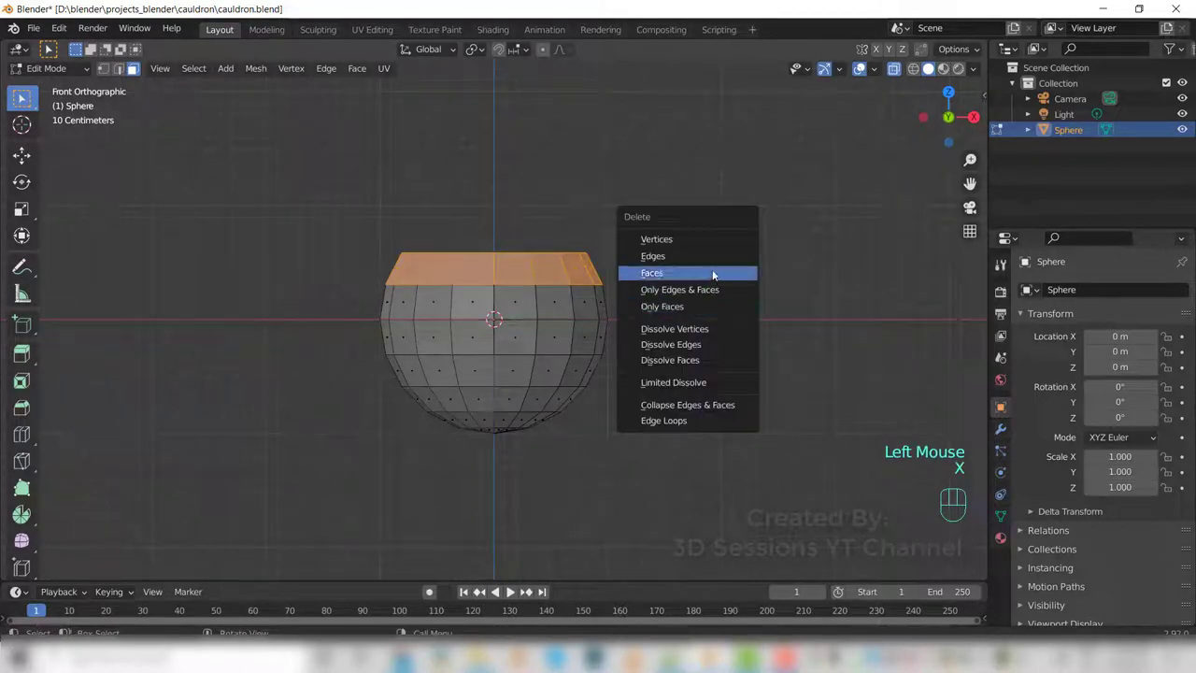
click(712, 272)
key(1)
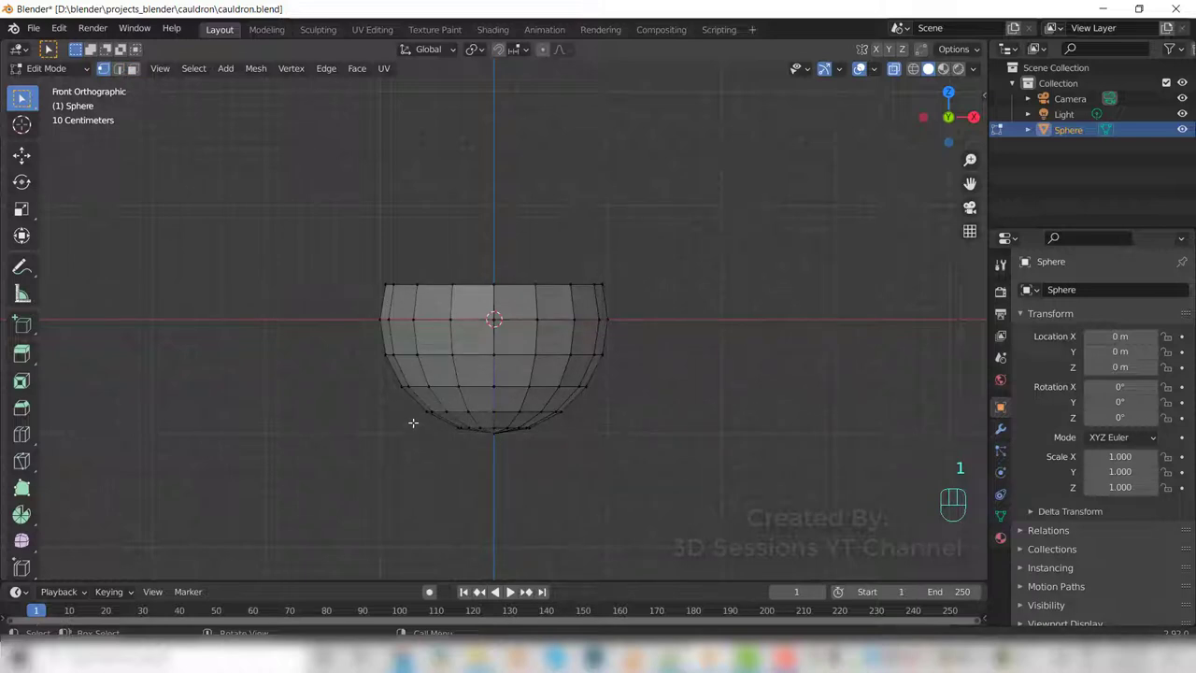
Scale the bowl's bottom vertices to zero along Z for a flat base, then deselect them.
drag(413, 422, 591, 464)
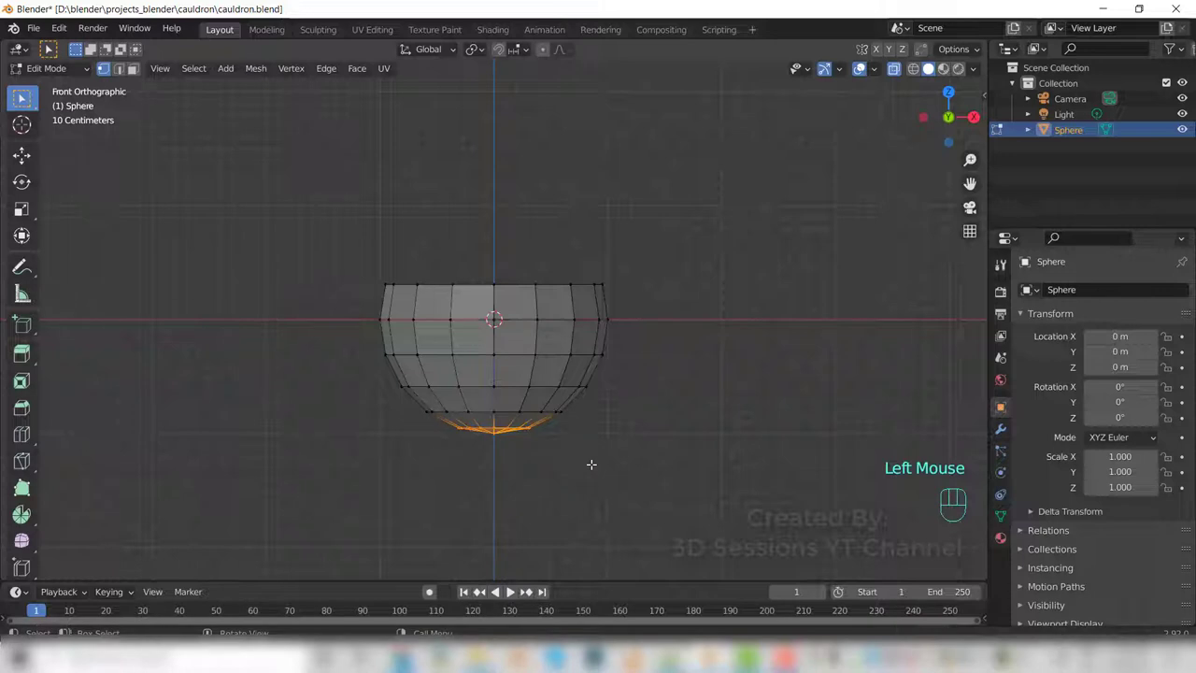
key(s)
key(z)
key(0)
click(589, 464)
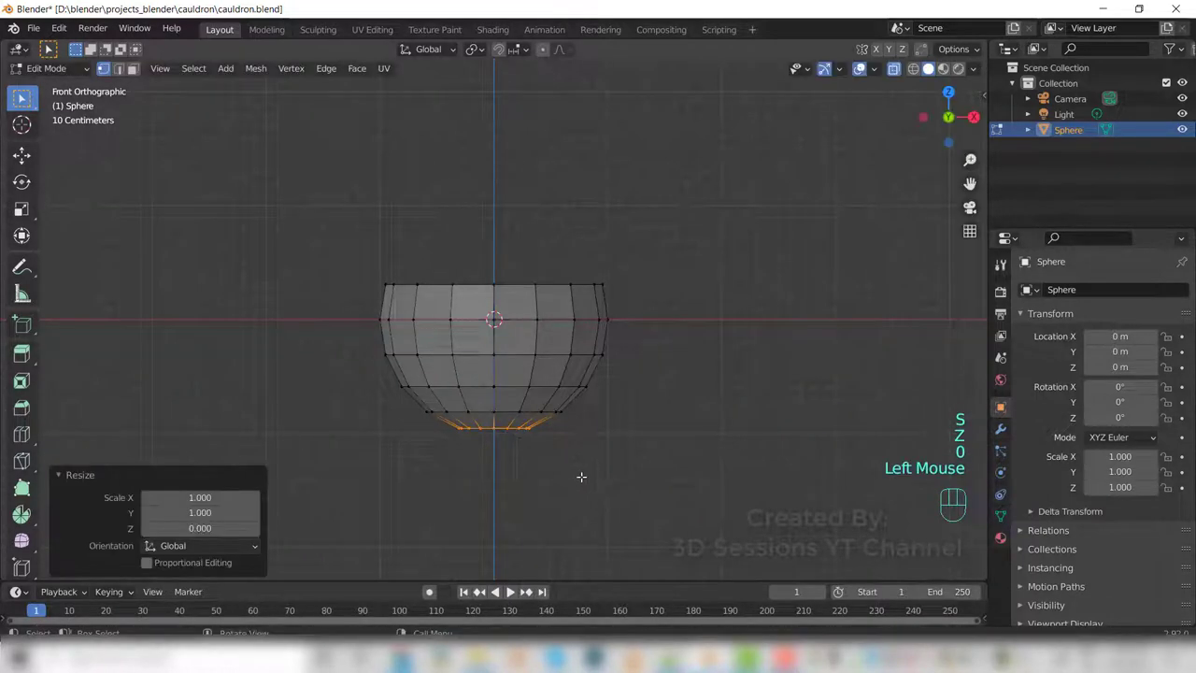
key(Tab)
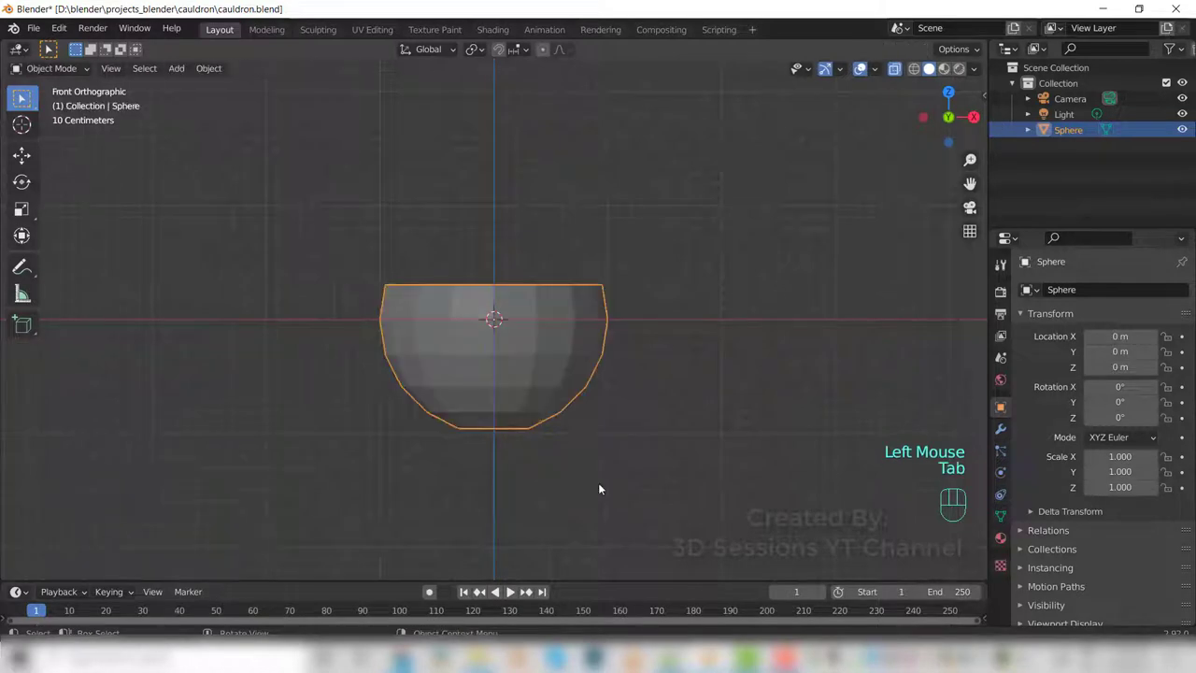
key(Tab)
click(556, 460)
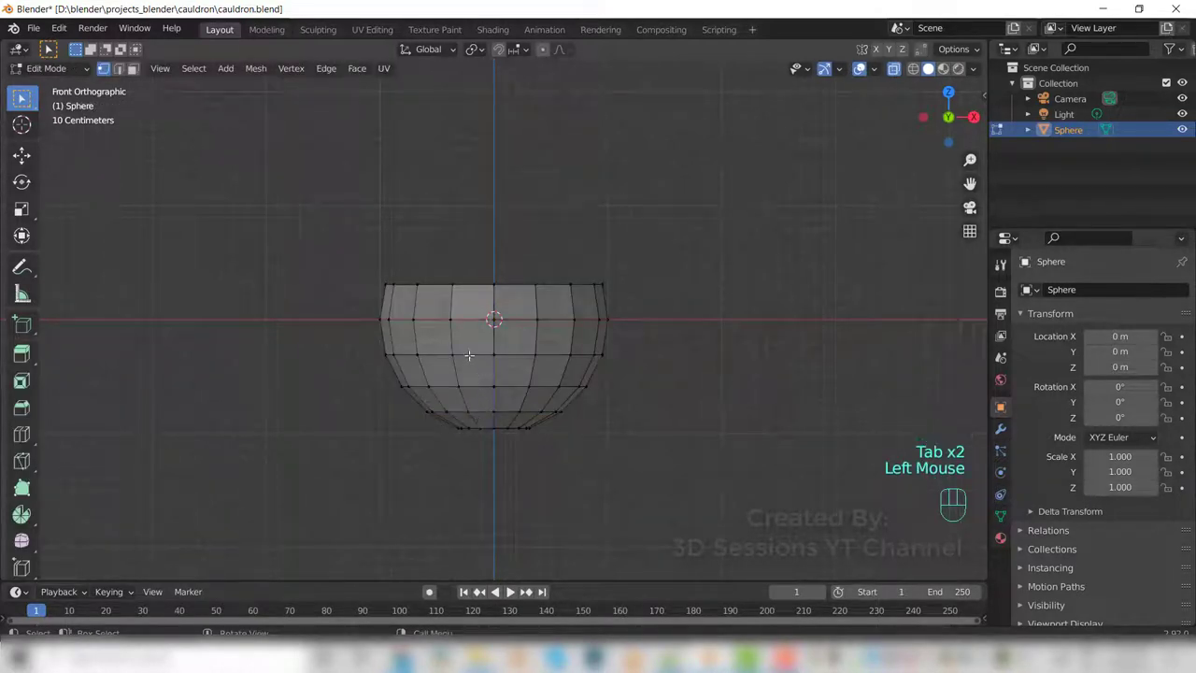
Extrude the bowl's top rim straight up and narrow it slightly.
drag(298, 232, 769, 303)
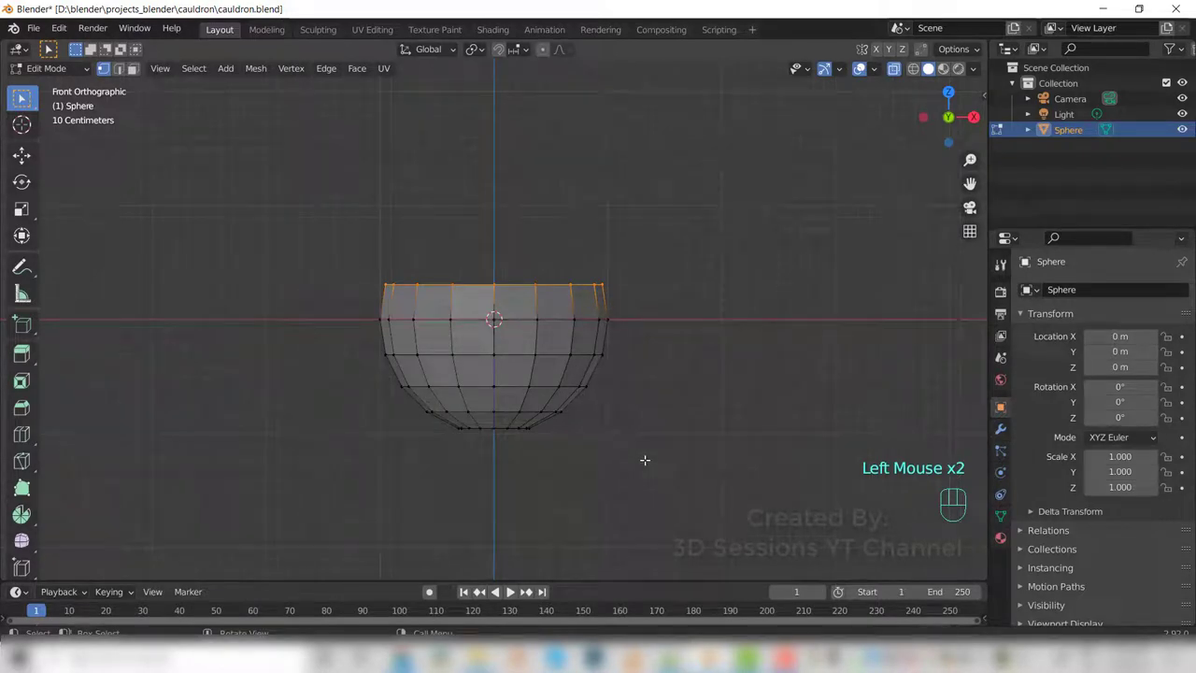
key(e)
key(z)
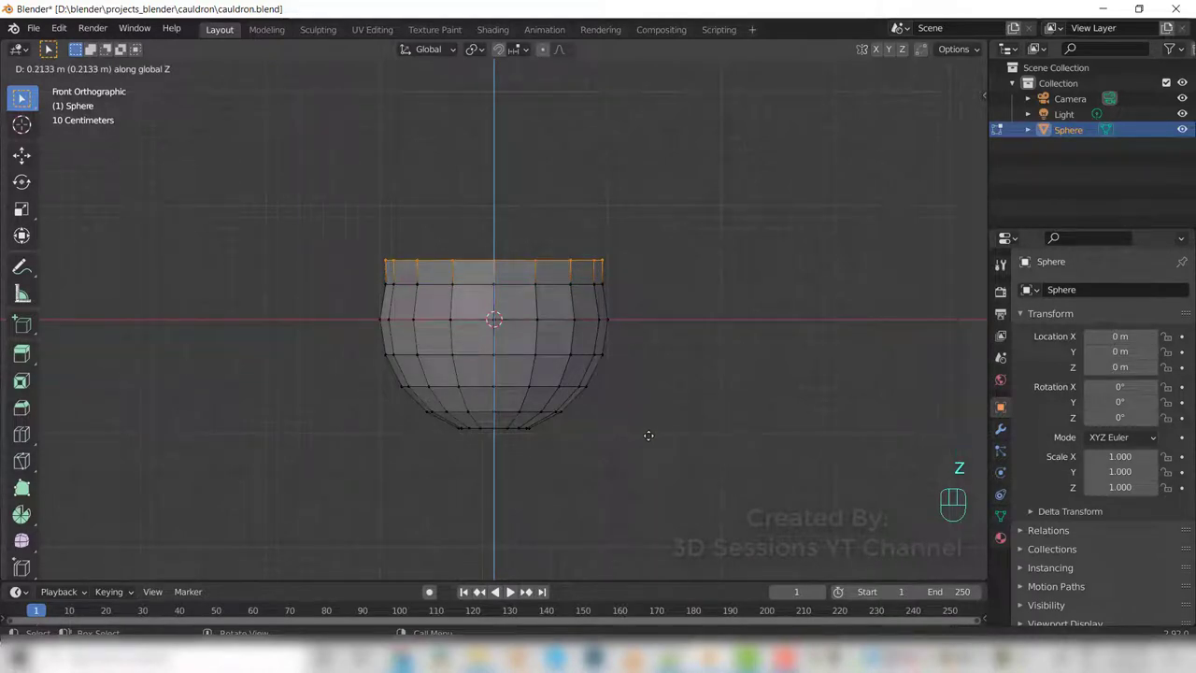
click(647, 435)
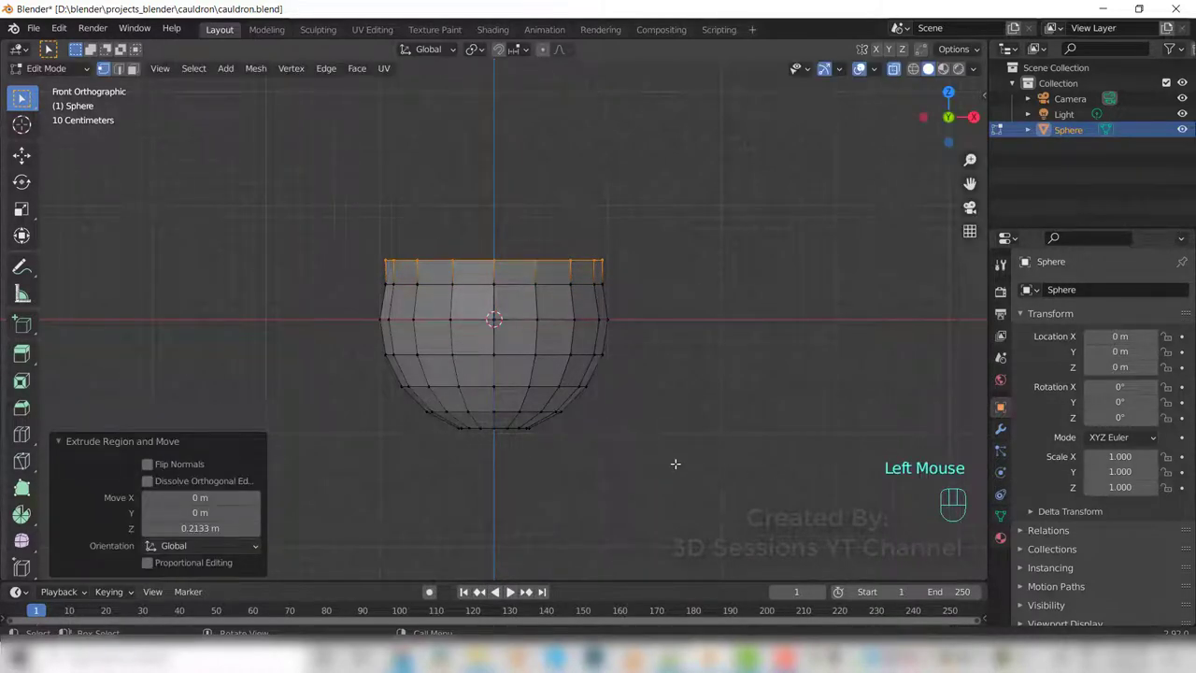
key(s)
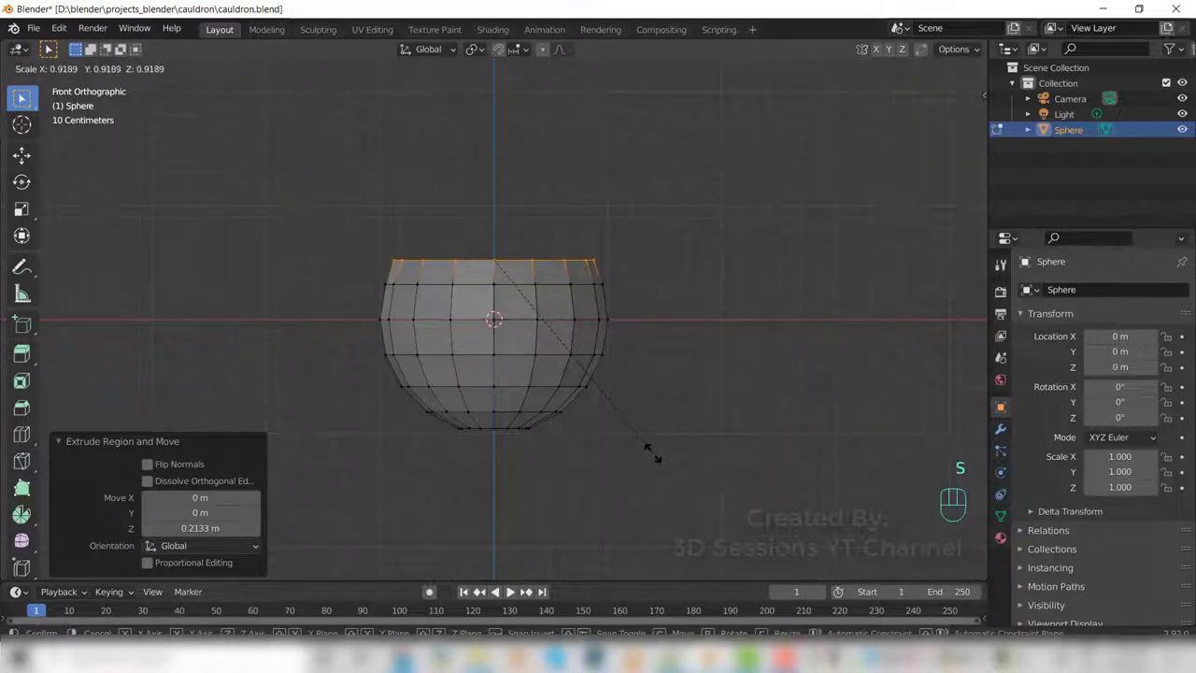
click(654, 460)
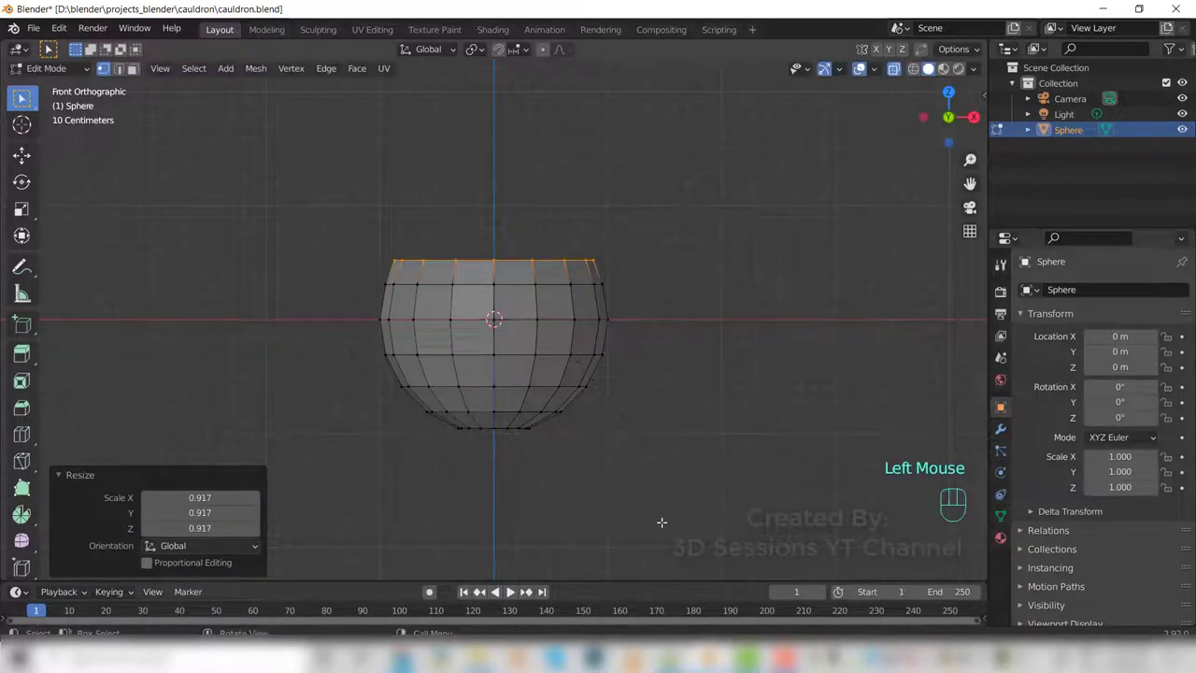
Extrude the ring up again 0.10391 m and flare it out to 1.108 scale.
key(e)
key(z)
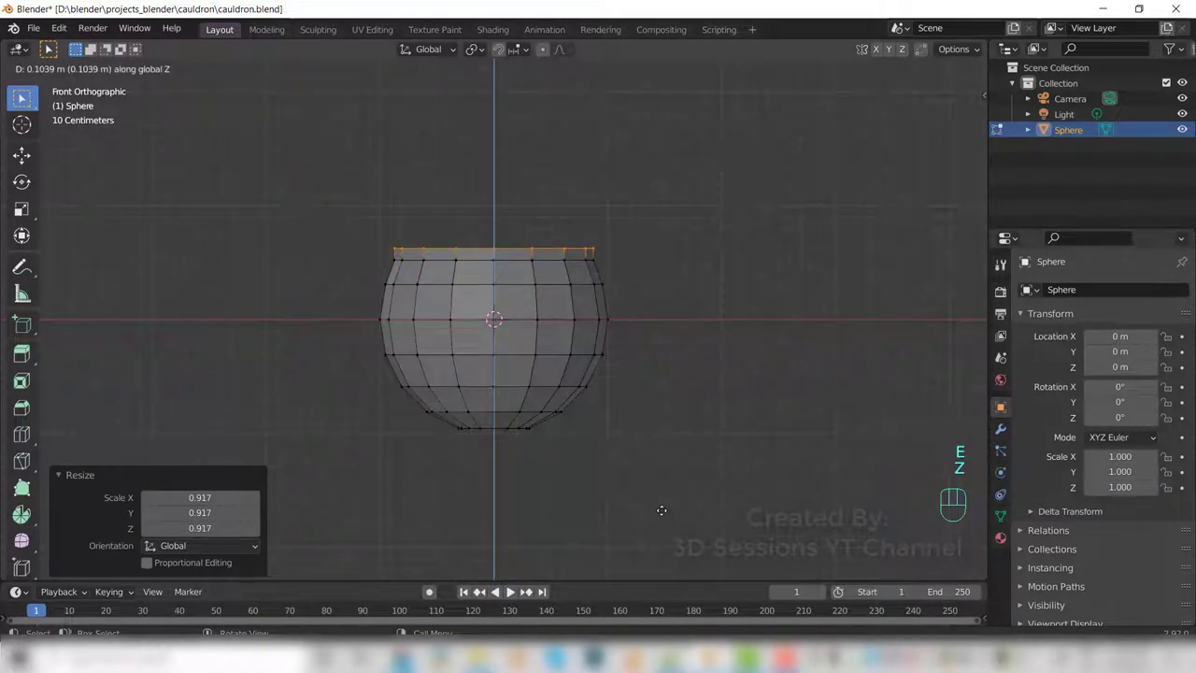
click(662, 511)
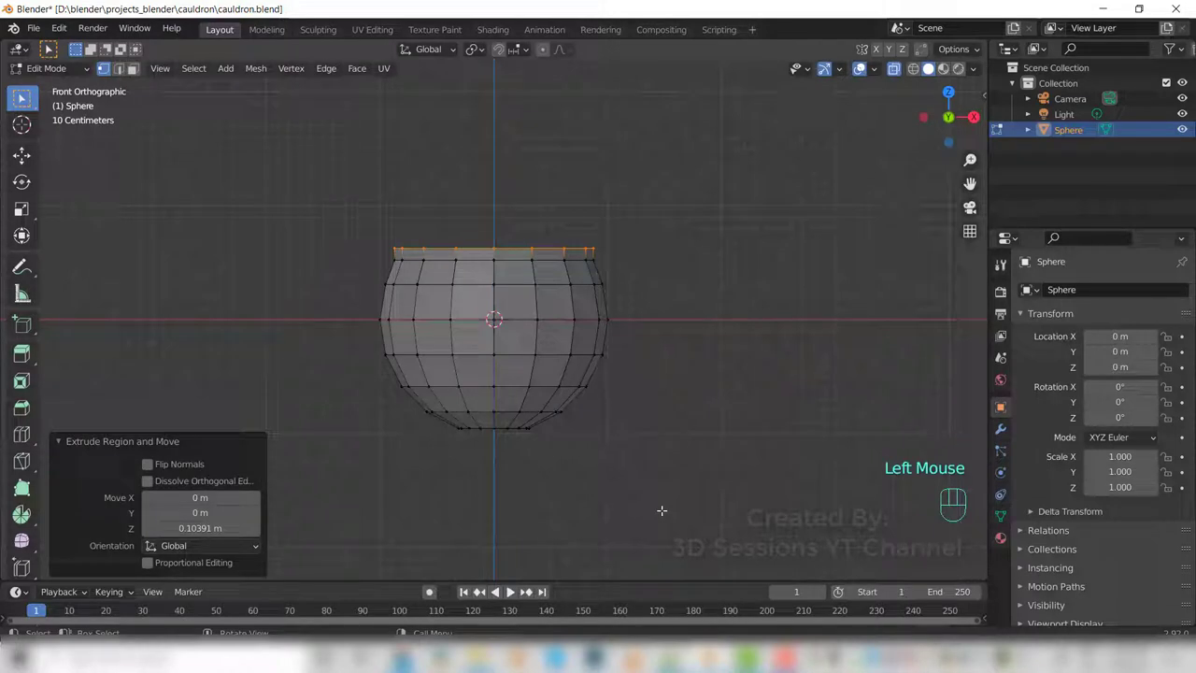
key(s)
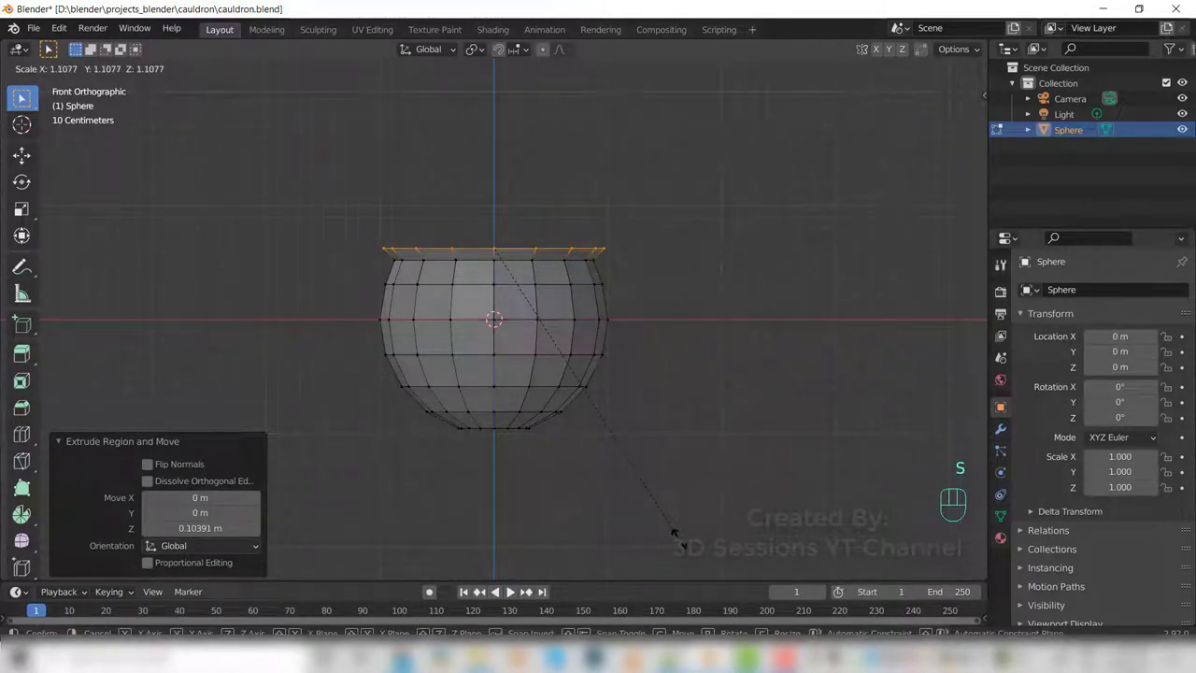
click(673, 533)
mouse_move(595, 322)
middle_down()
mouse_move(592, 409)
mouse_move(537, 467)
middle_up()
key(alt+z)
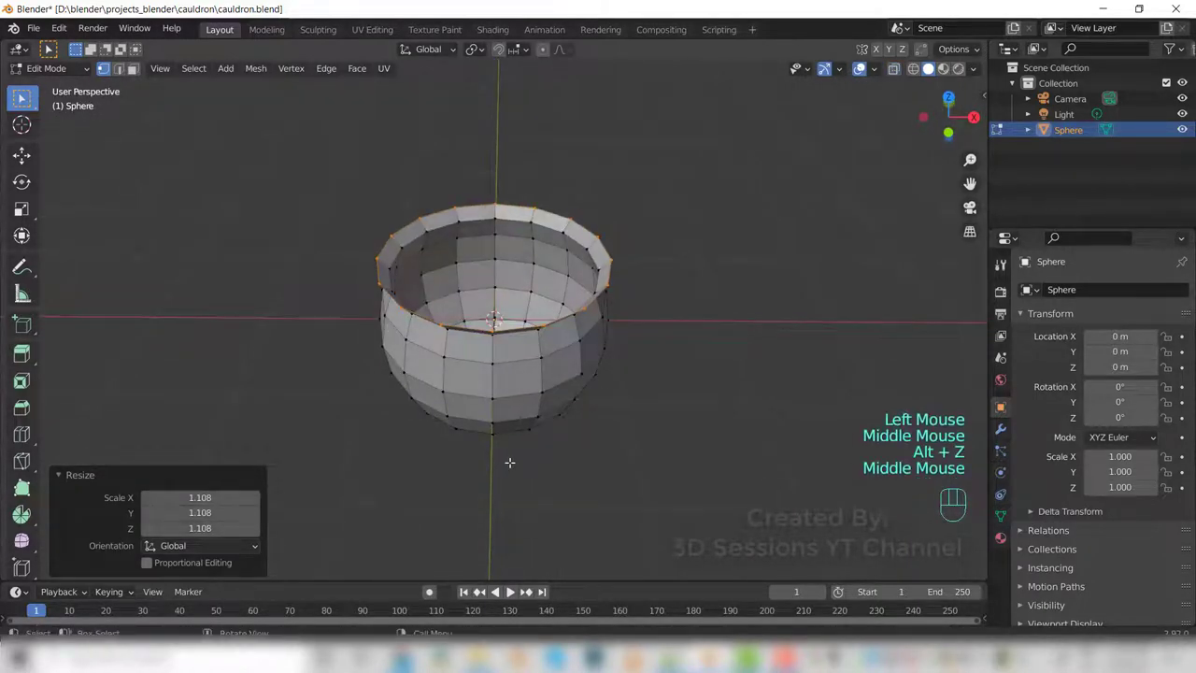
key(Tab)
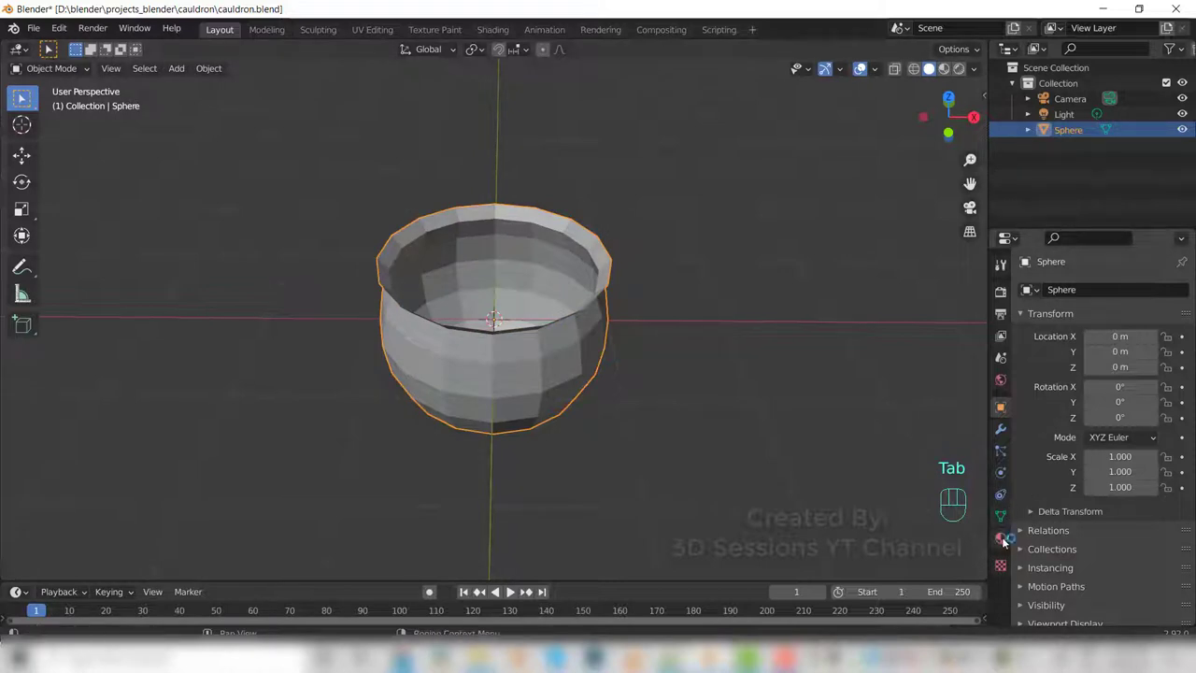
Add a Solidify modifier with 0.07 m thickness to the cauldron and apply it.
click(1000, 431)
click(1159, 289)
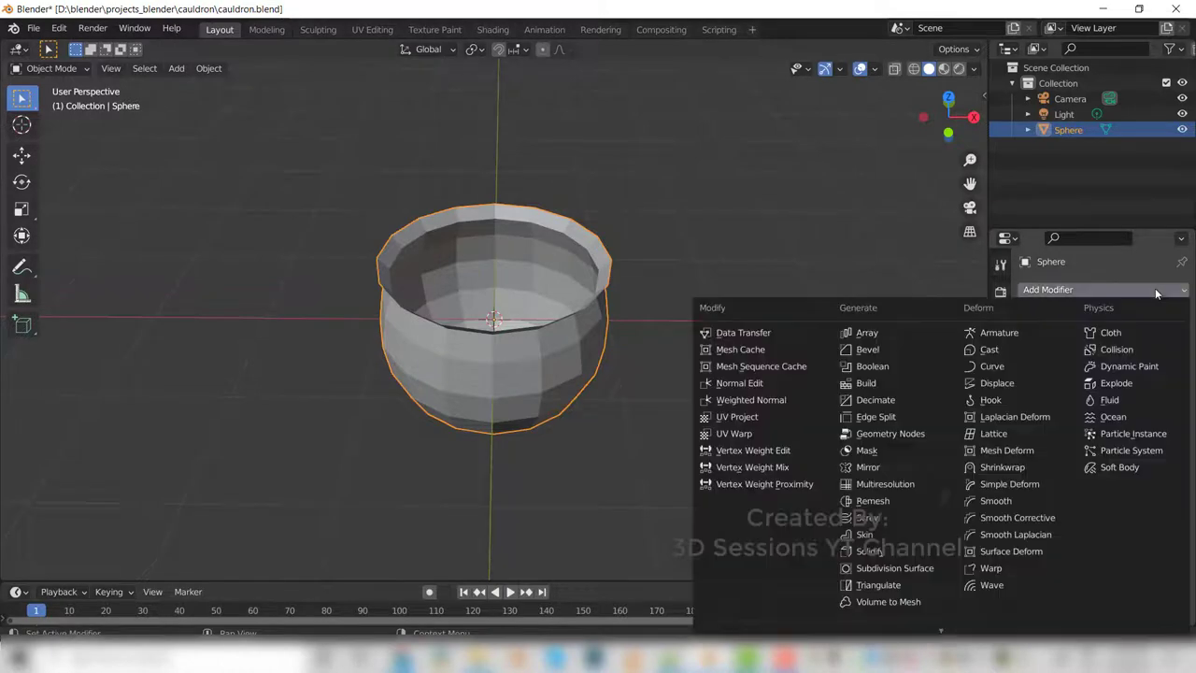
click(880, 551)
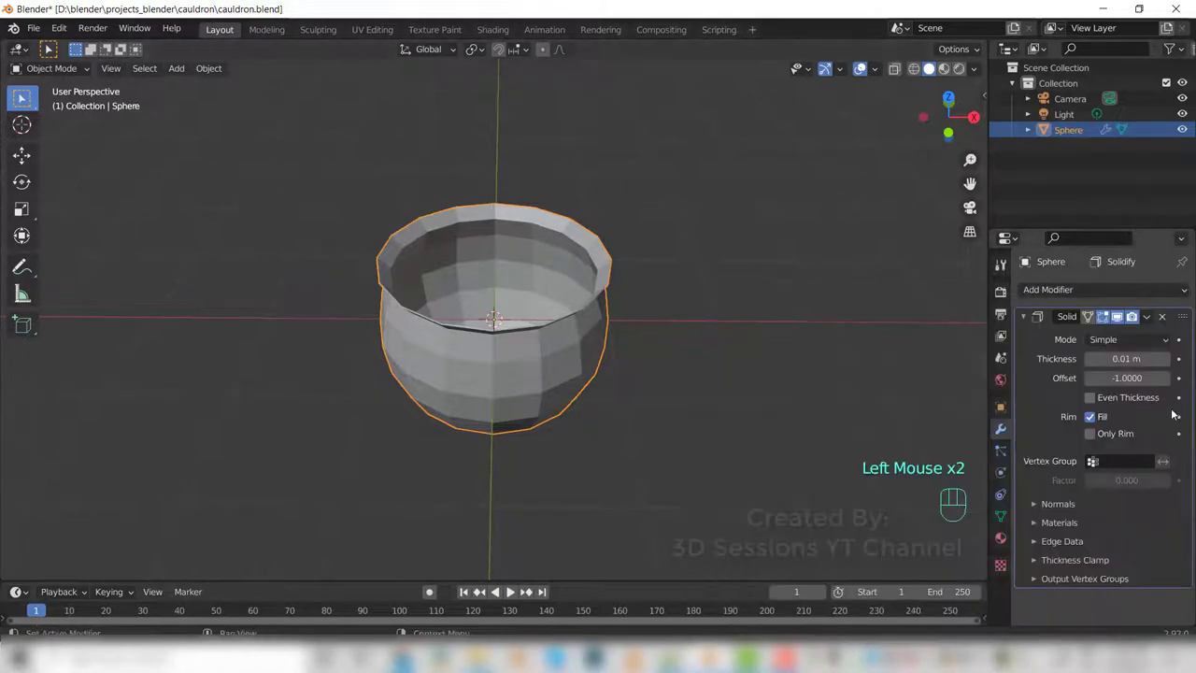
click(1167, 359)
click(1167, 360)
click(1167, 360)
click(1167, 360)
scroll(521, 384, up, 2)
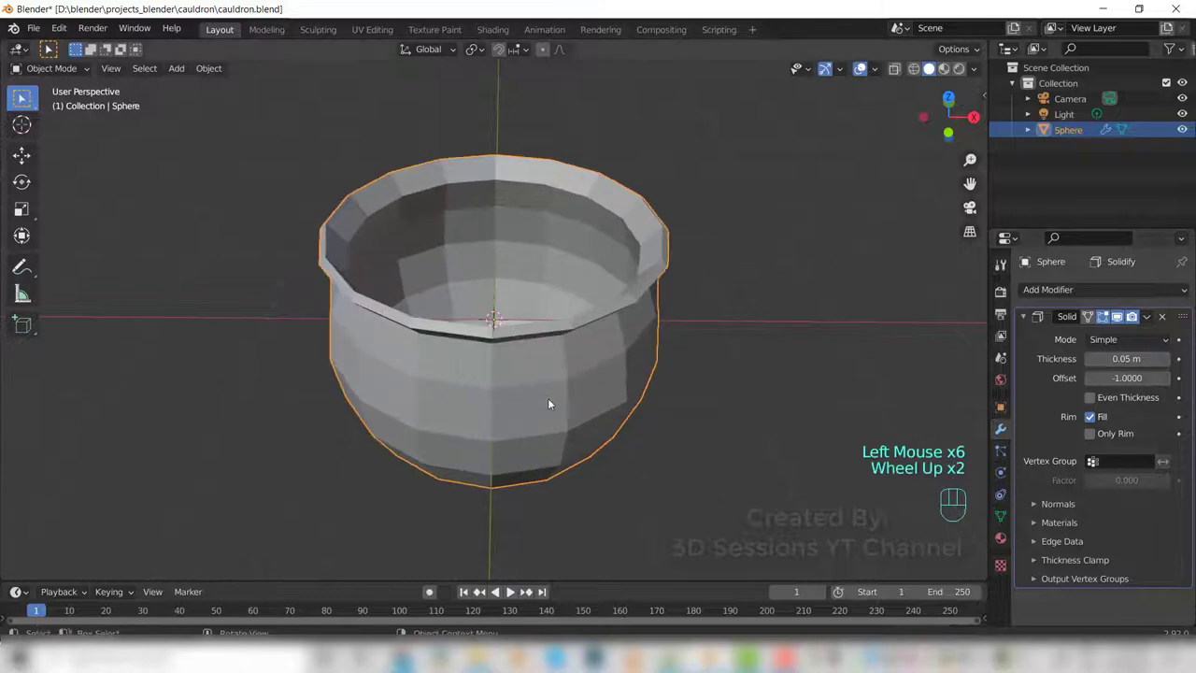
middle_drag(548, 404, 507, 401)
click(1166, 360)
click(1167, 360)
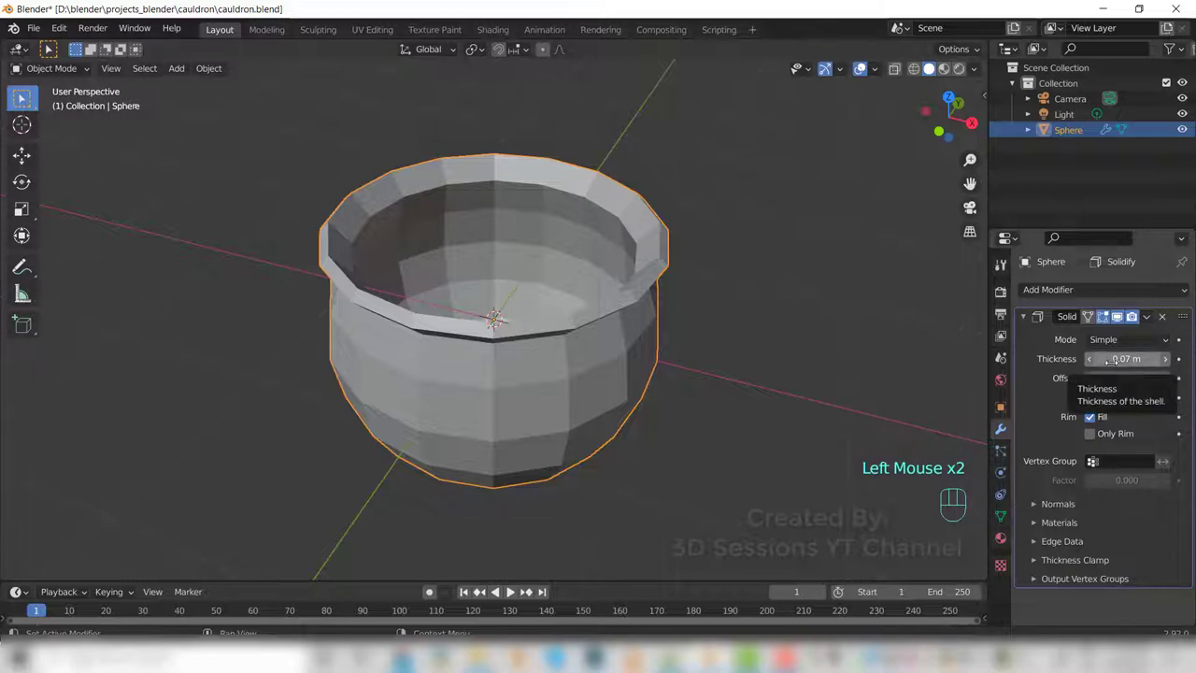
click(1147, 317)
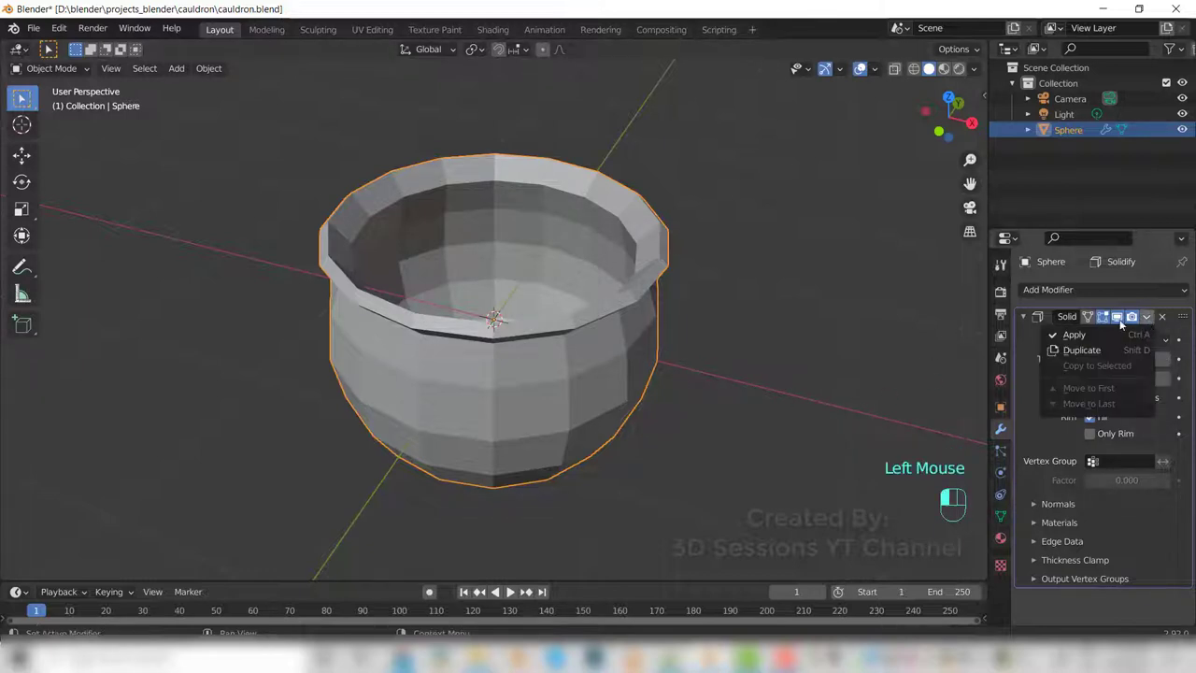
click(1076, 340)
Bevel the inner rim edge loop with 2 segments.
key(Tab)
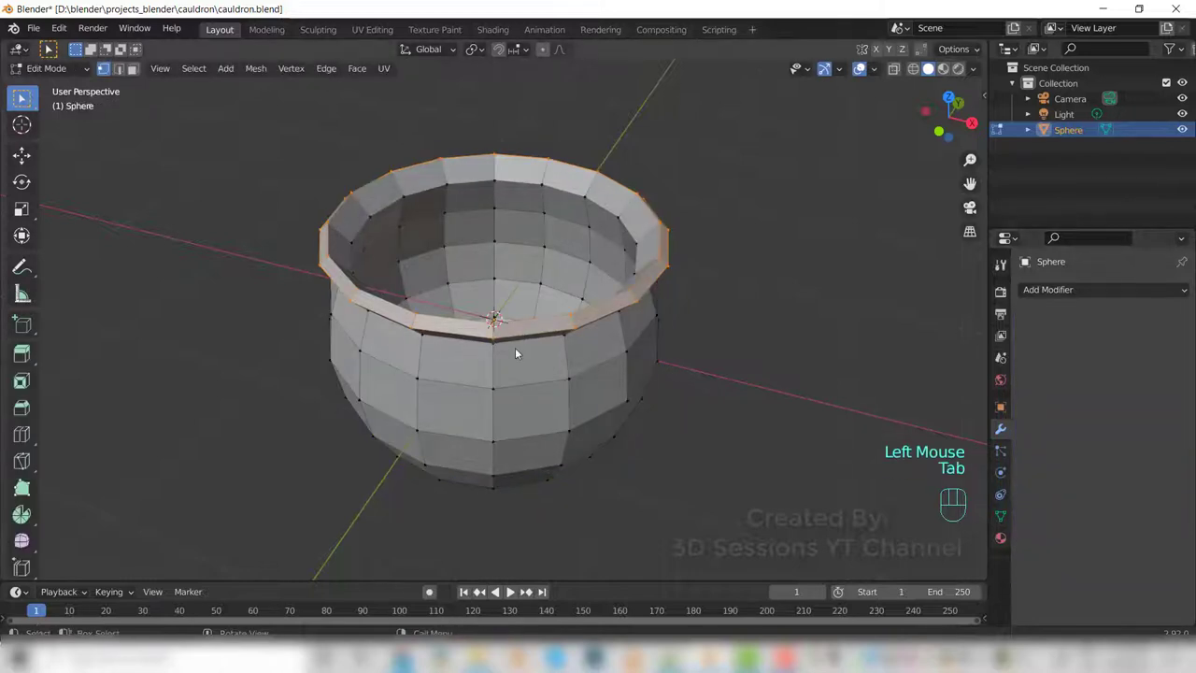
key(2)
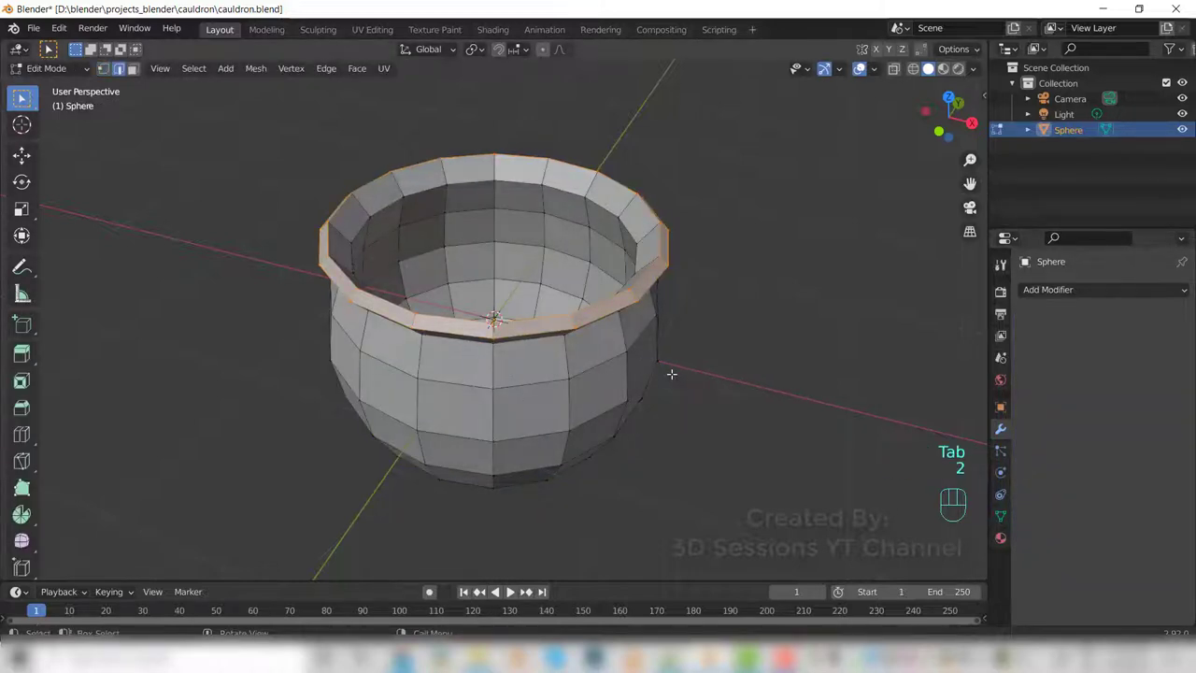
alt+click(543, 319)
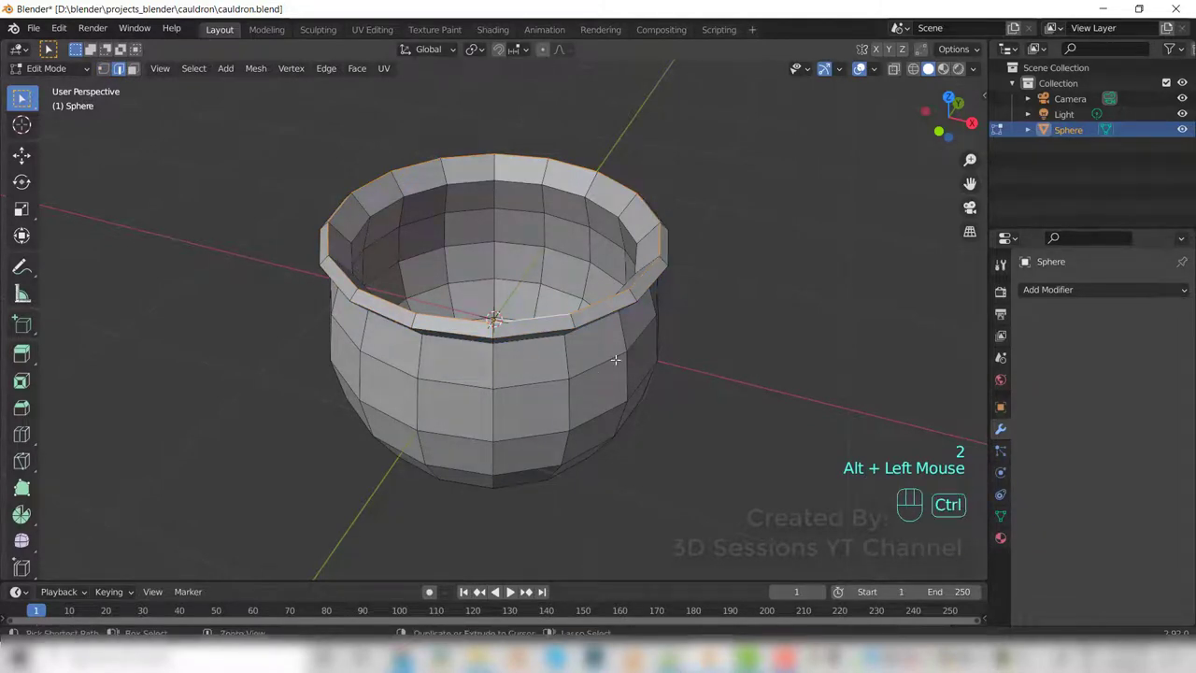
key(ctrl+b)
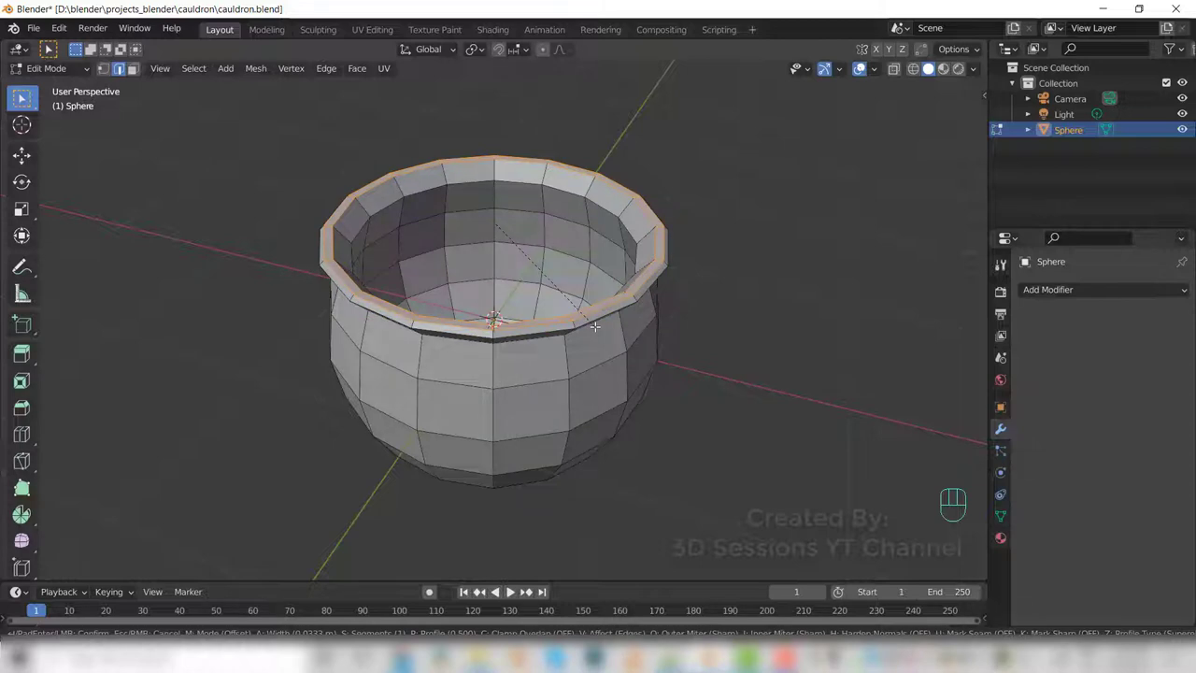
scroll(594, 325, up, 1)
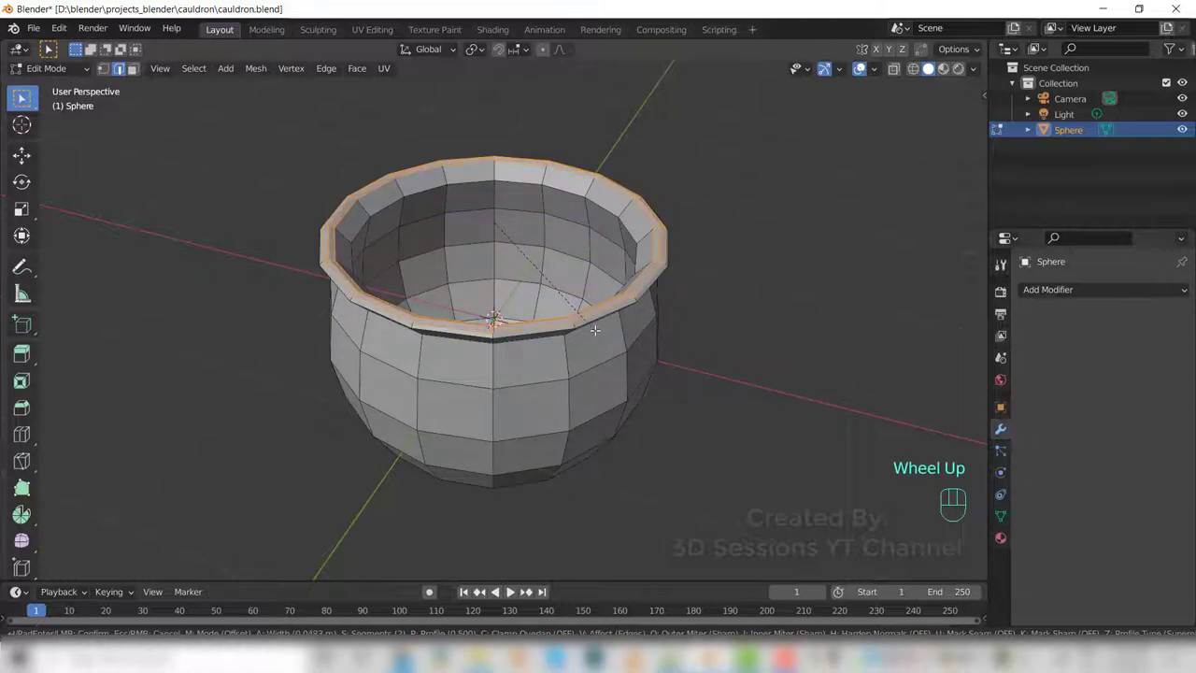
click(594, 329)
Bevel another rim edge loop, after undoing a bevel on the lower loop.
middle_drag(606, 477, 452, 286)
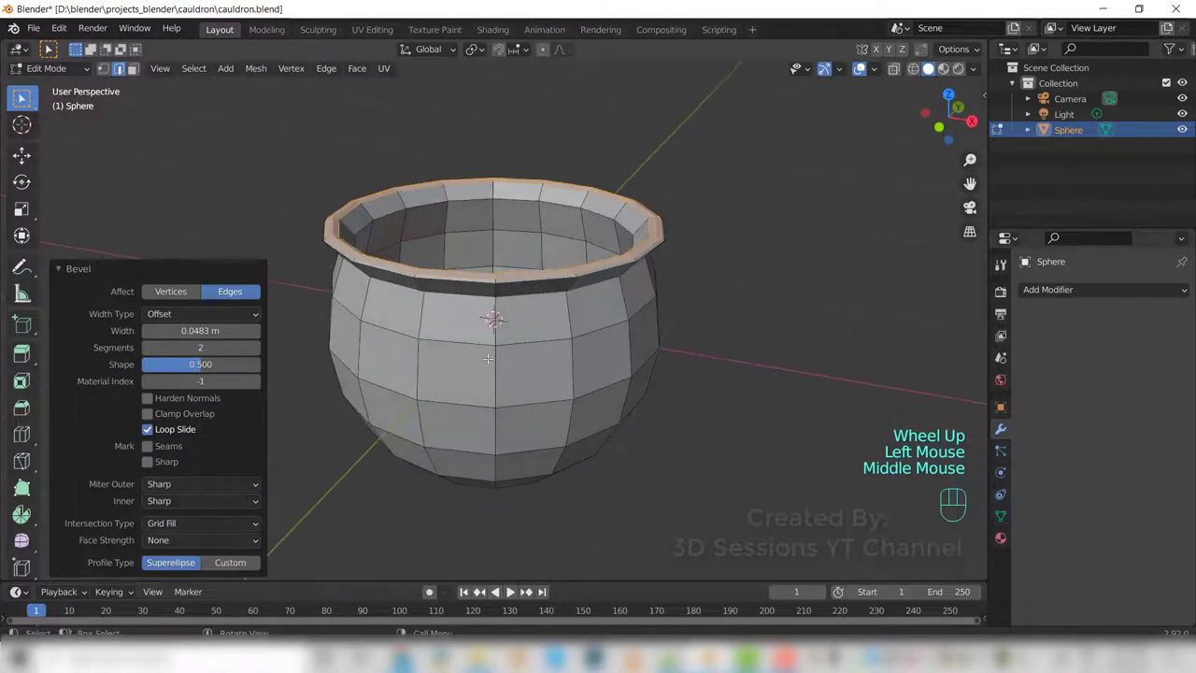
alt+click(453, 286)
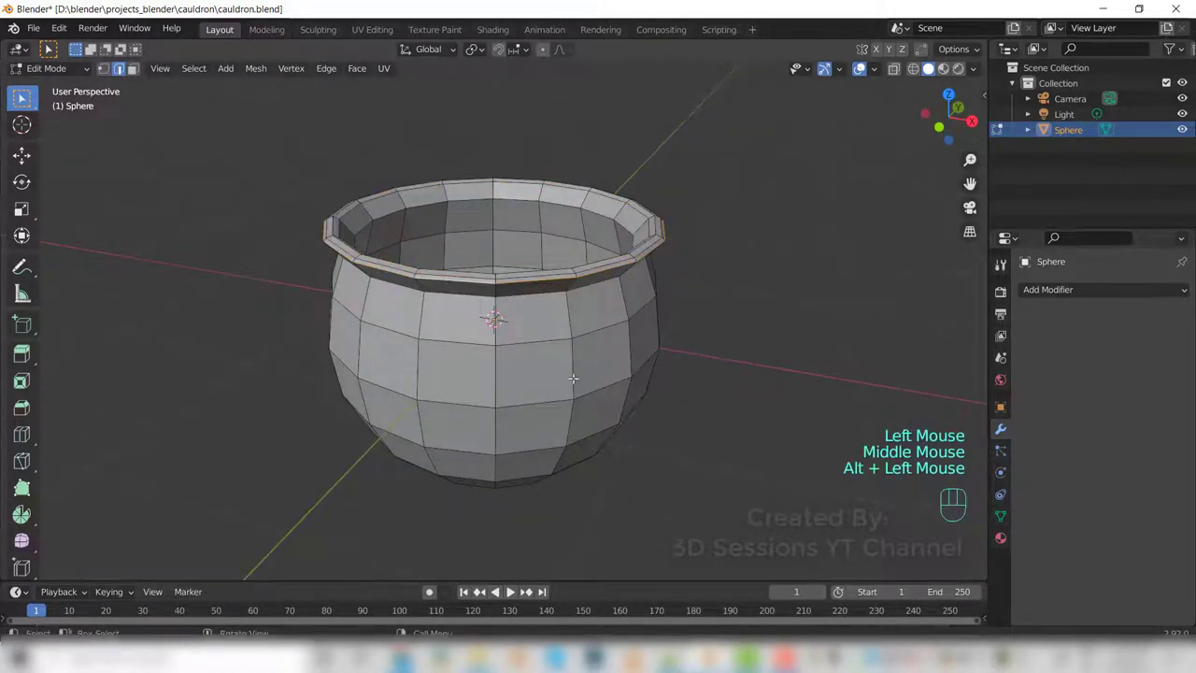
key(ctrl+b)
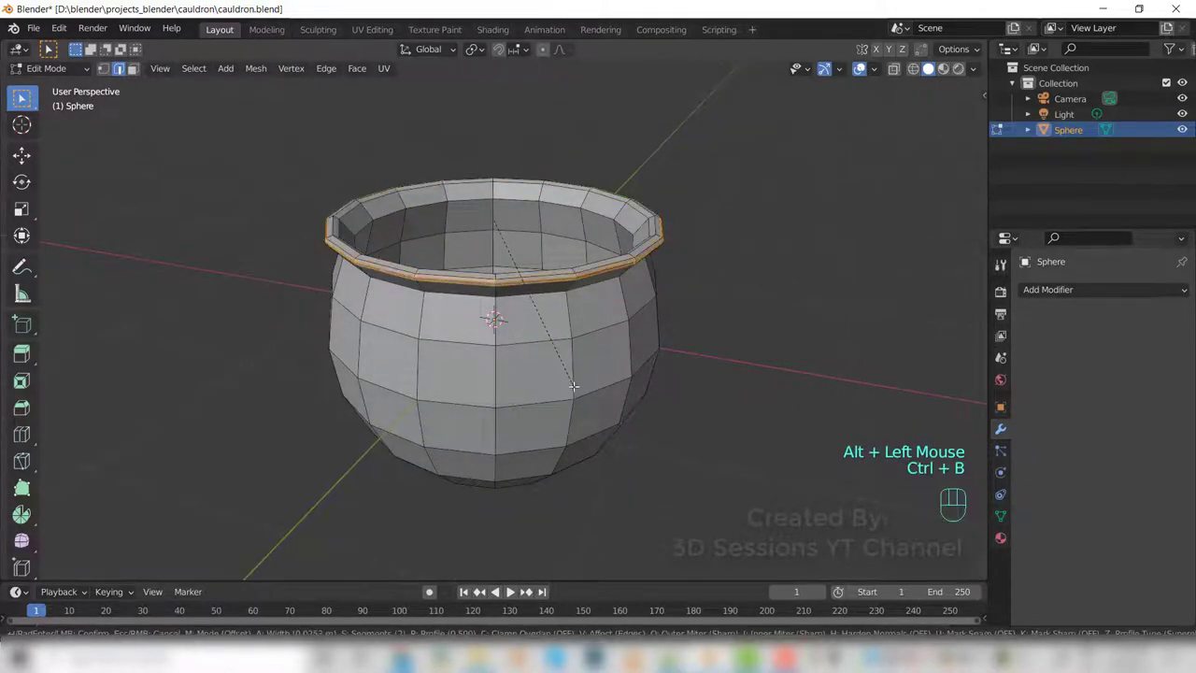
click(572, 383)
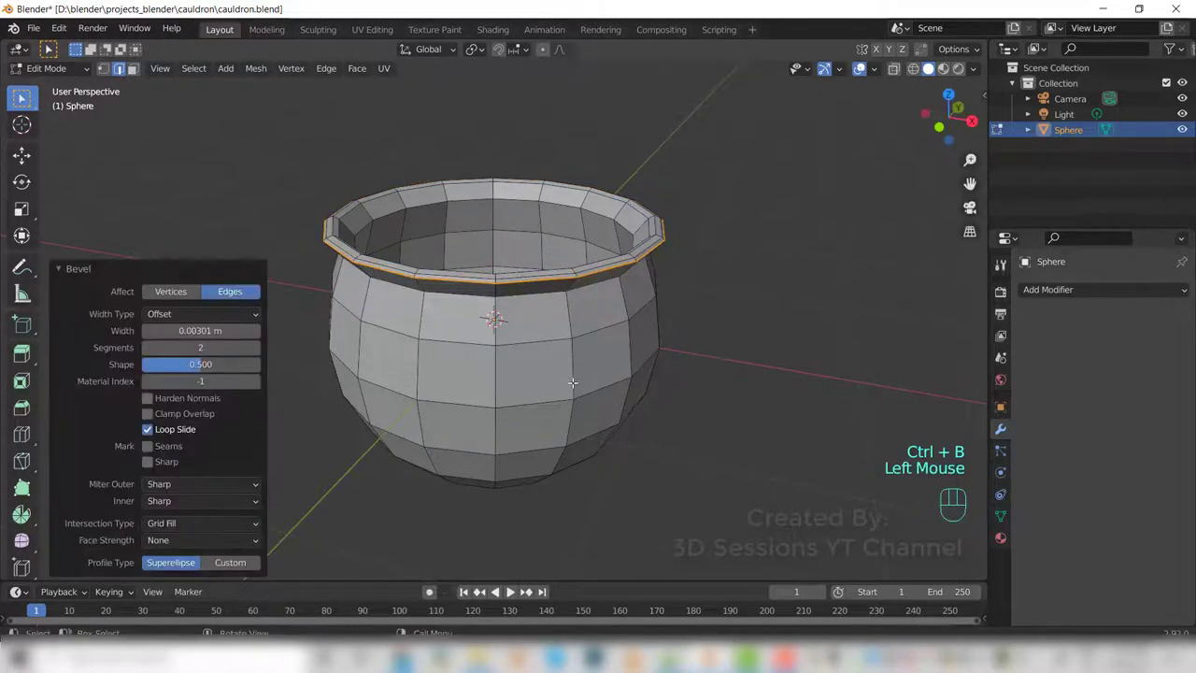
key(ctrl+z)
middle_drag(572, 383, 563, 250)
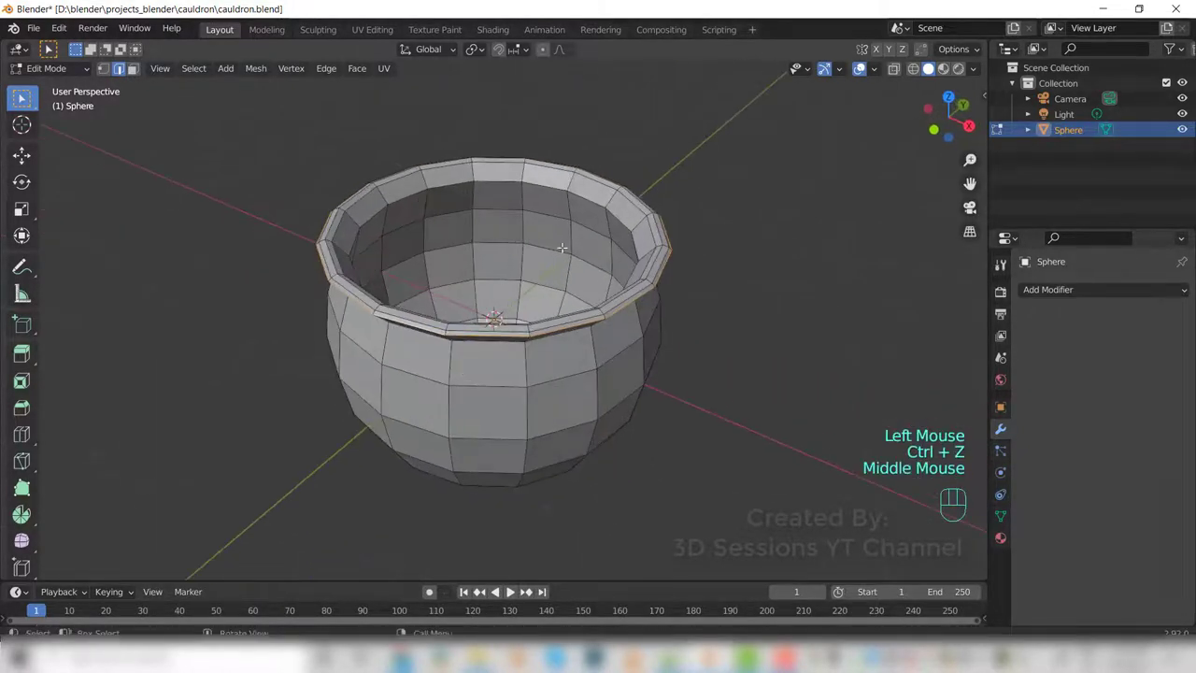
alt+click(631, 203)
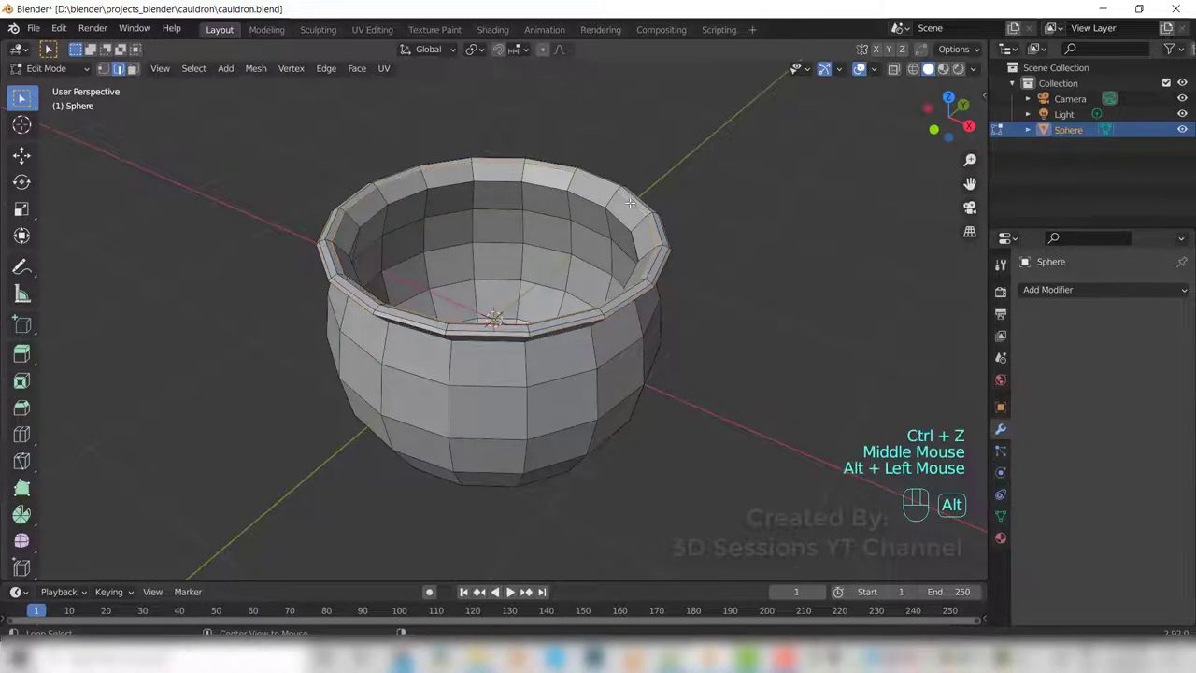
key(ctrl+b)
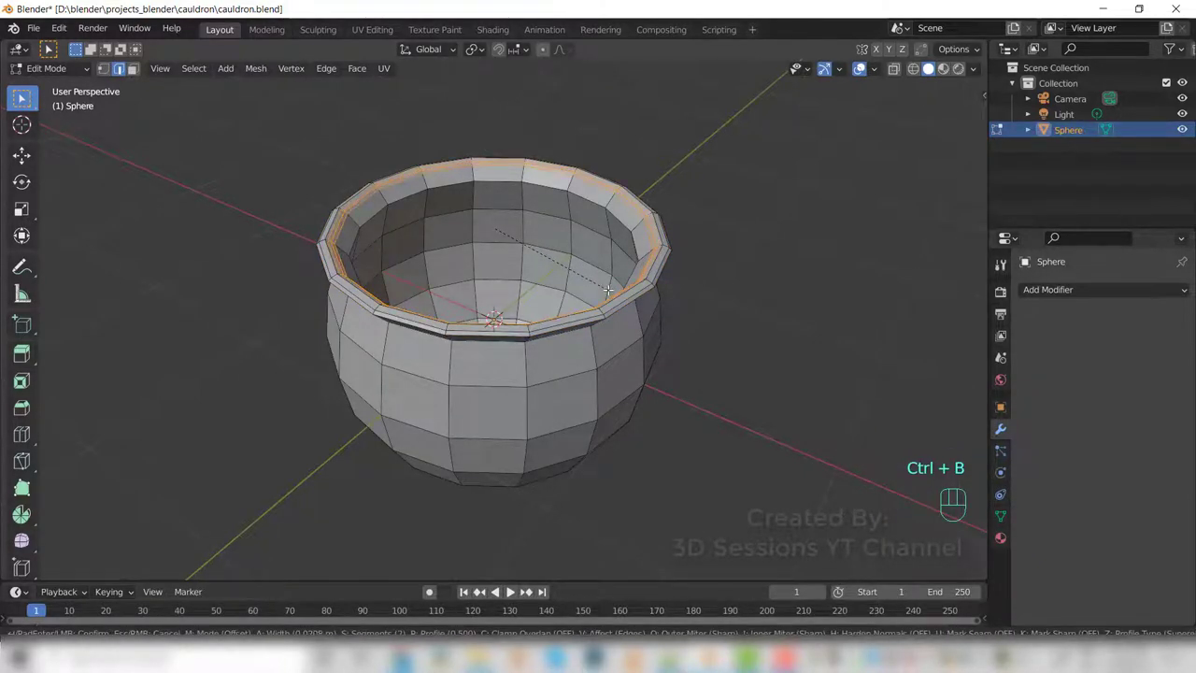
click(658, 383)
Return to Object Mode, select the cauldron and switch to Front orthographic view.
key(Tab)
click(734, 424)
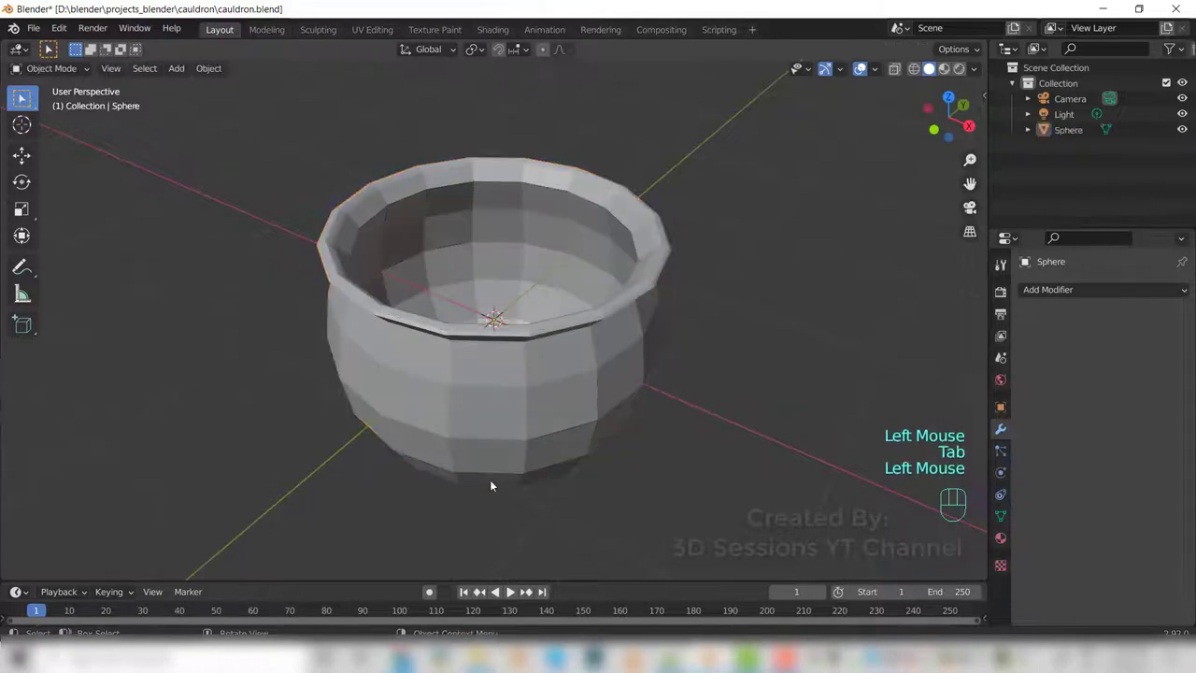
middle_drag(490, 480, 582, 440)
key(grave)
click(570, 351)
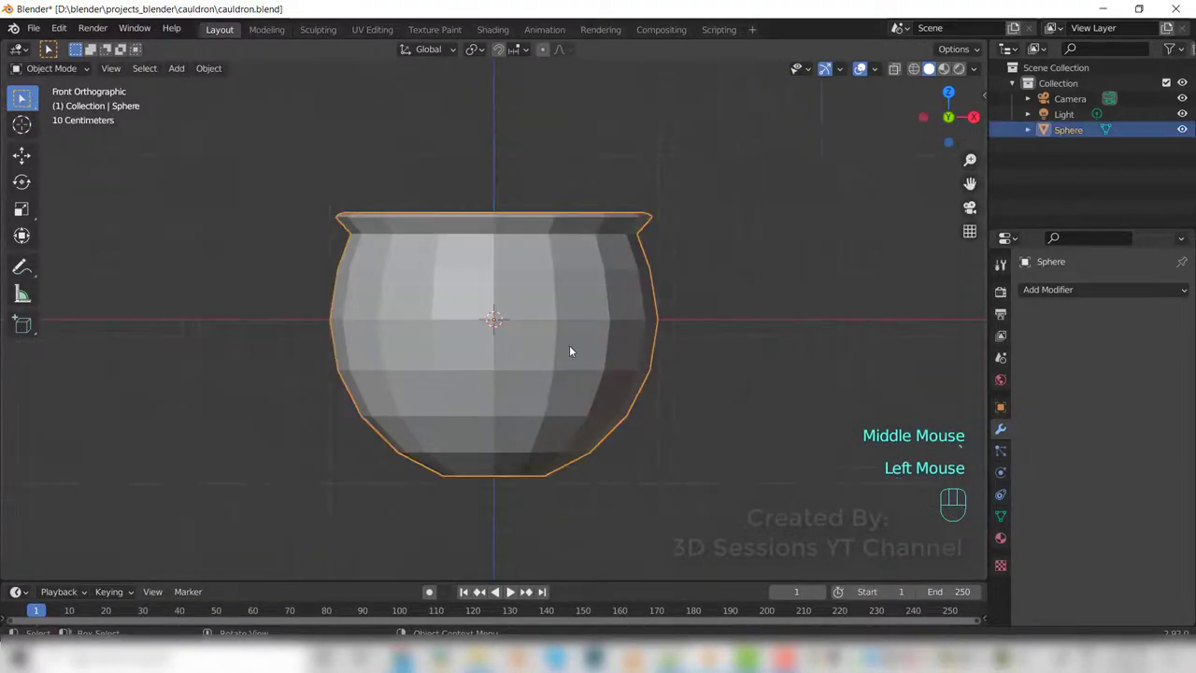
middle_drag(598, 343, 578, 363)
key(grave)
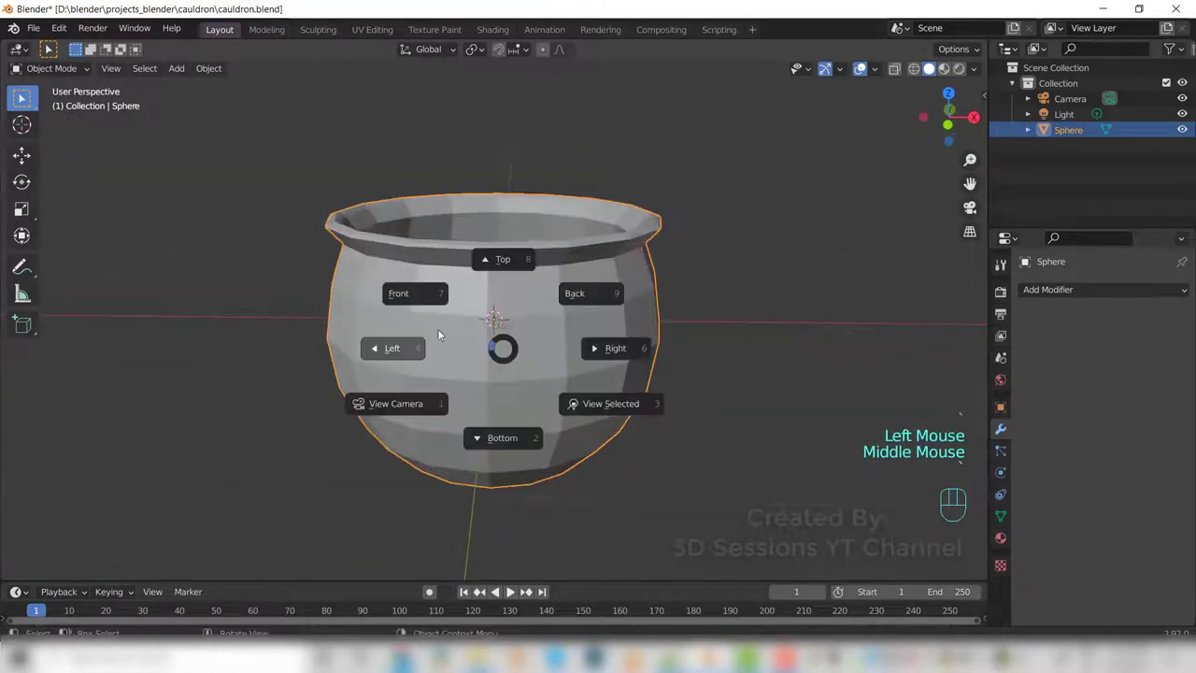
click(429, 326)
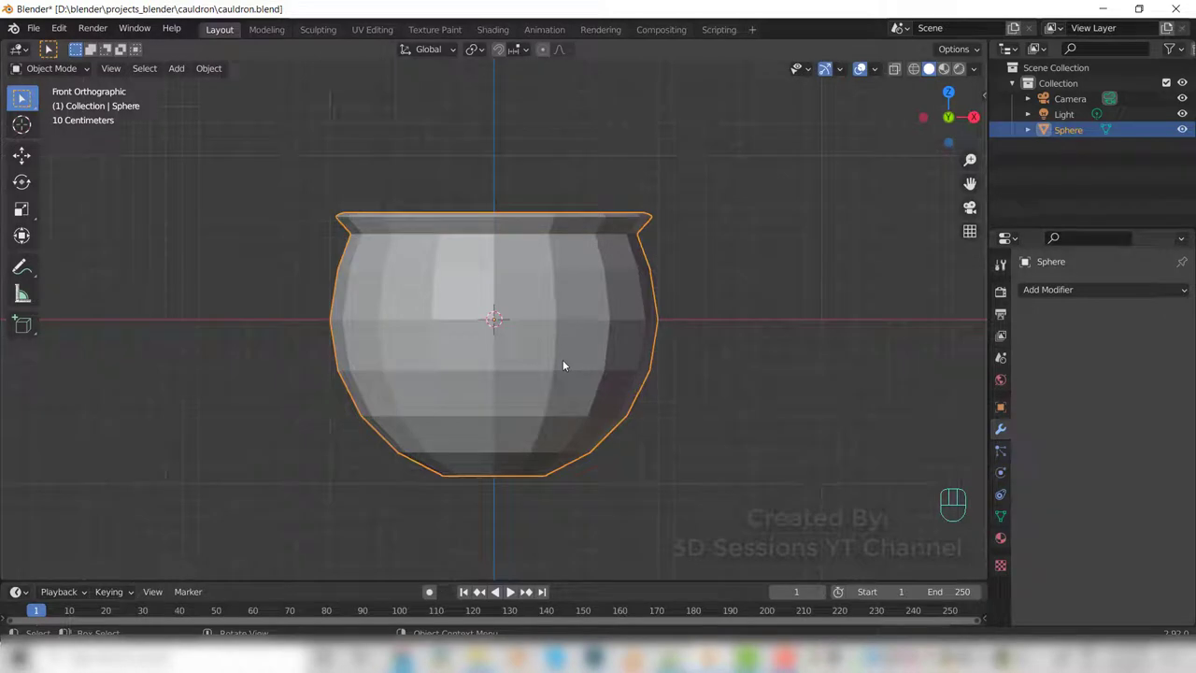
Scale the cauldron to 1.111 in X and Y, keeping its height.
key(s)
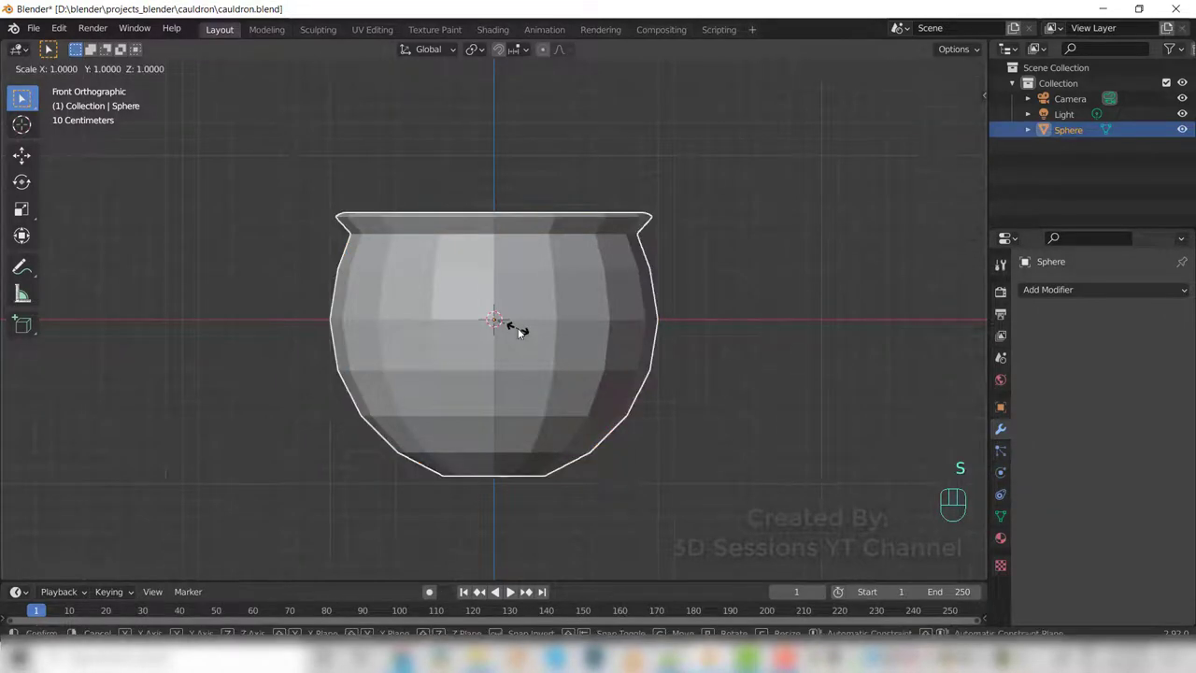
key(shift+z)
key(shift+z)
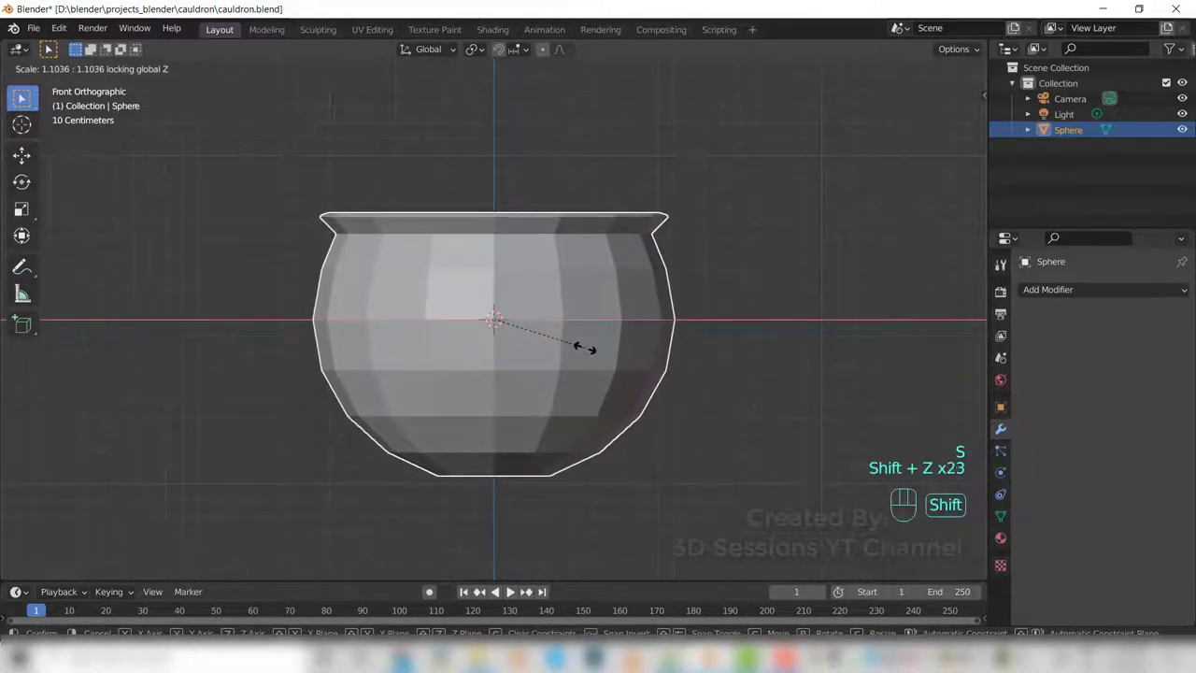
shift+click(598, 351)
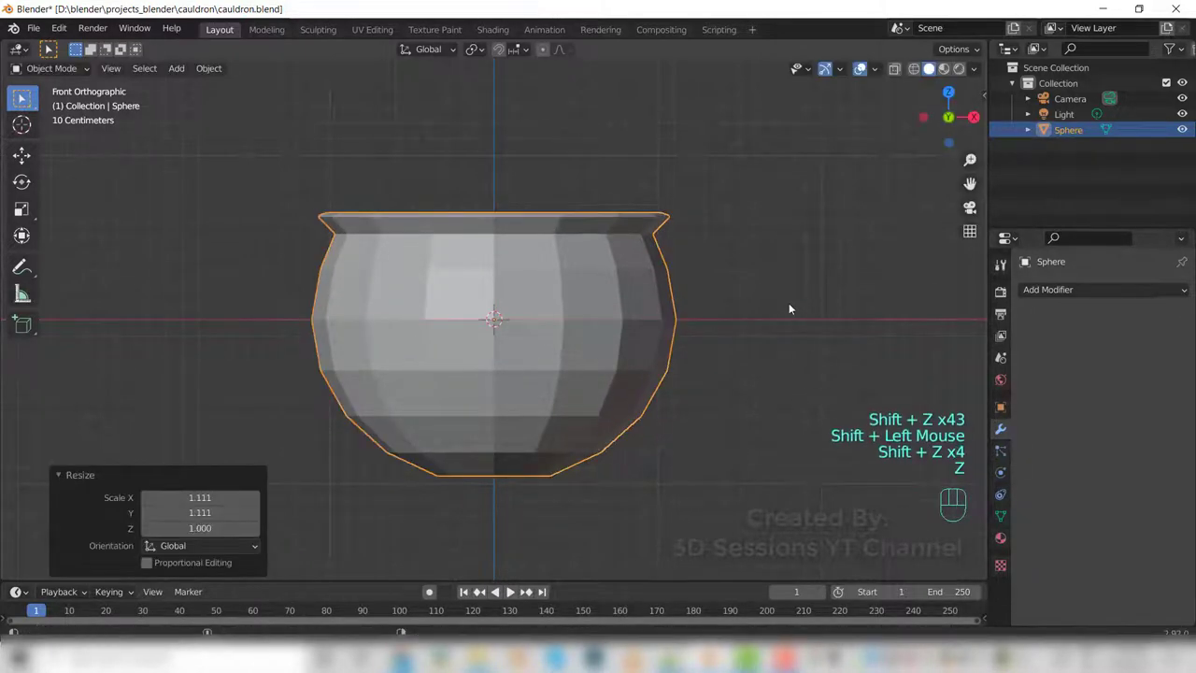
middle_drag(789, 303, 769, 395)
In Edit Mode, add a loop cut just below the bowl's inner rim.
click(600, 517)
key(Tab)
alt+click(574, 188)
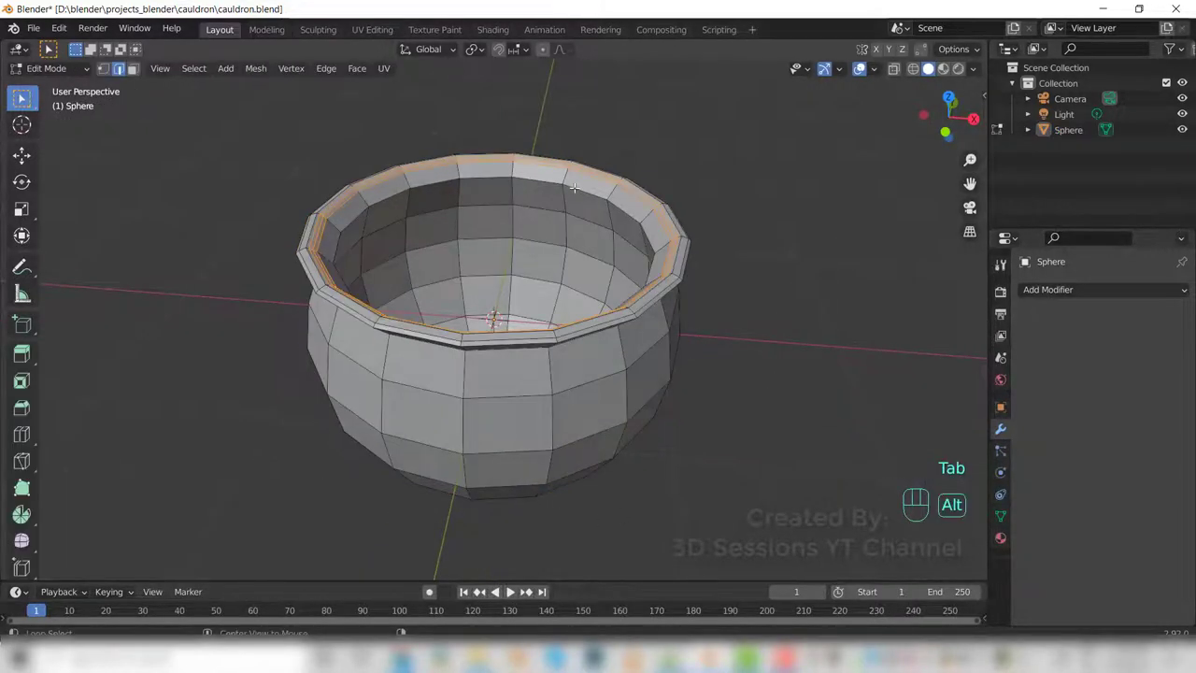
middle_drag(574, 188, 635, 477)
click(635, 477)
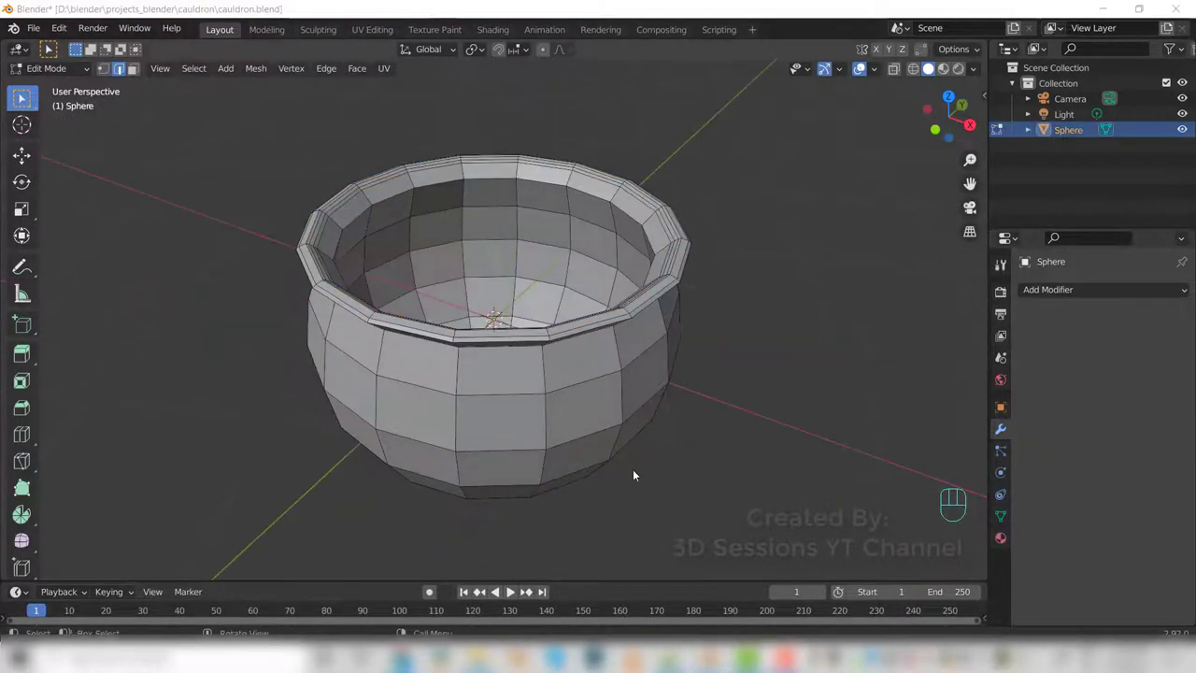
key(ctrl+r)
click(572, 204)
click(572, 204)
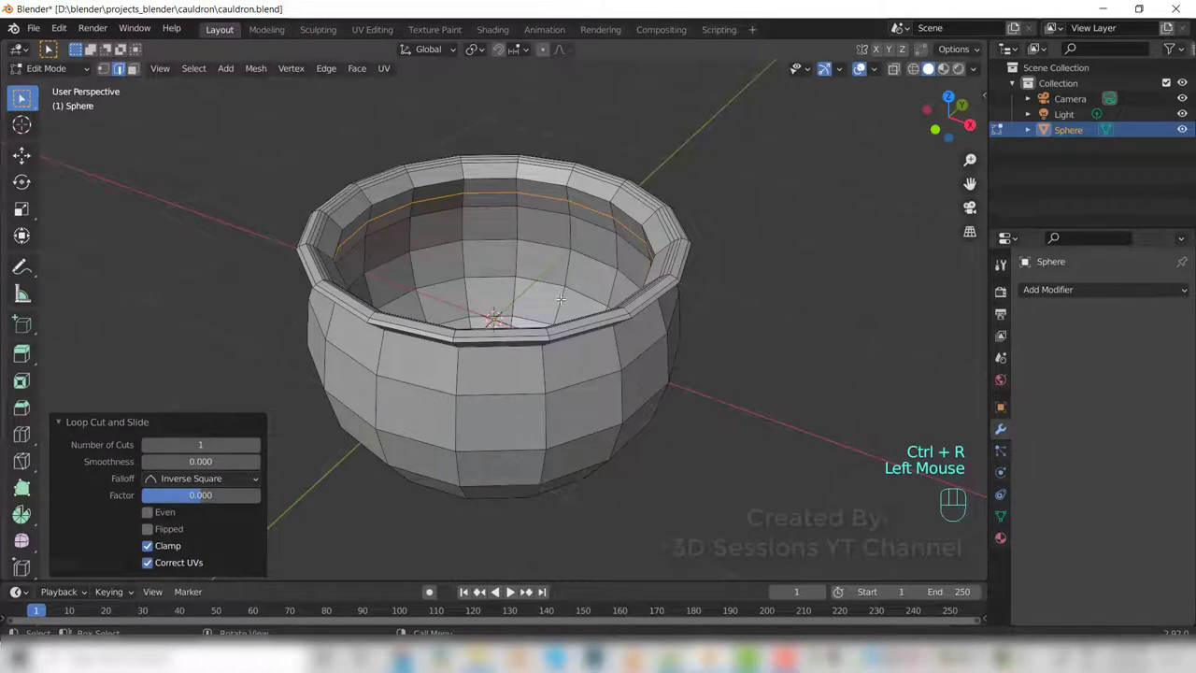
Fill the new loop with a face and separate it into its own object, Sphere.001.
key(f)
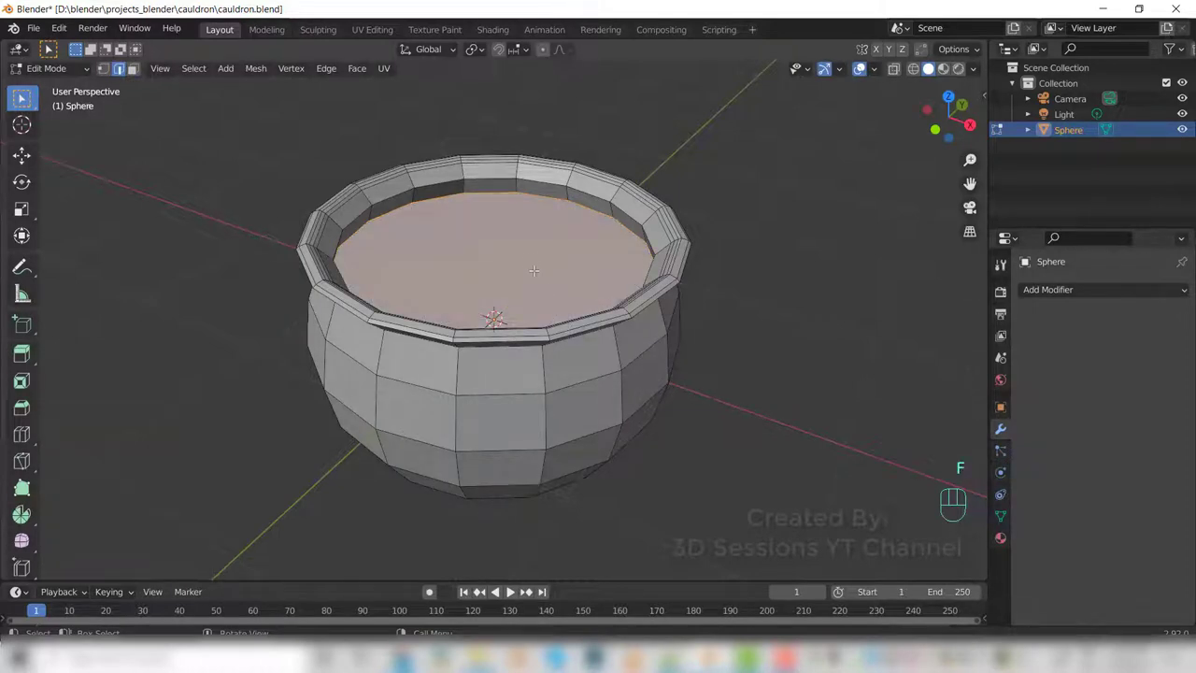
click(529, 265)
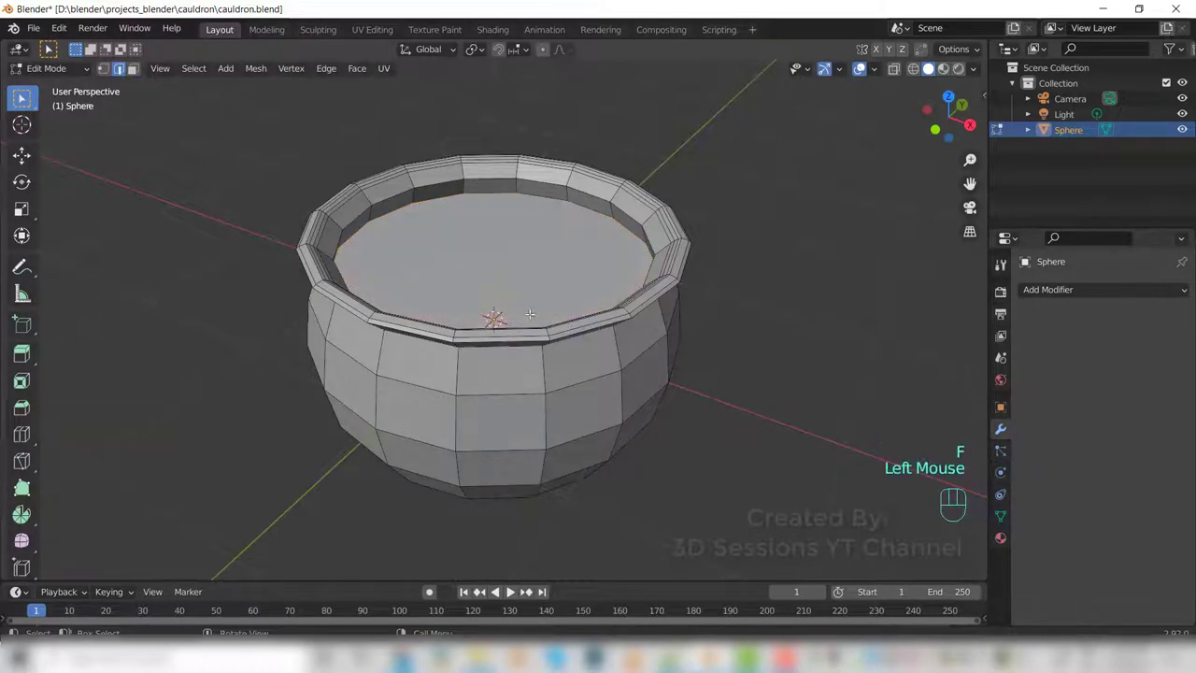
key(3)
click(506, 234)
key(p)
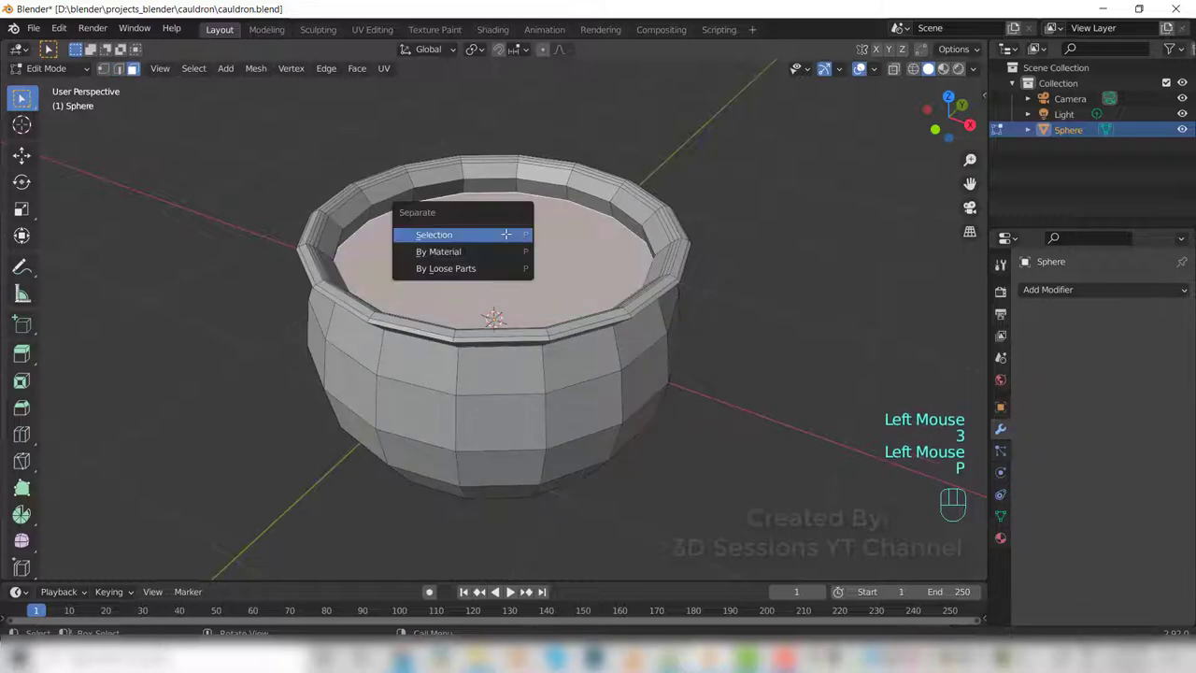
click(507, 236)
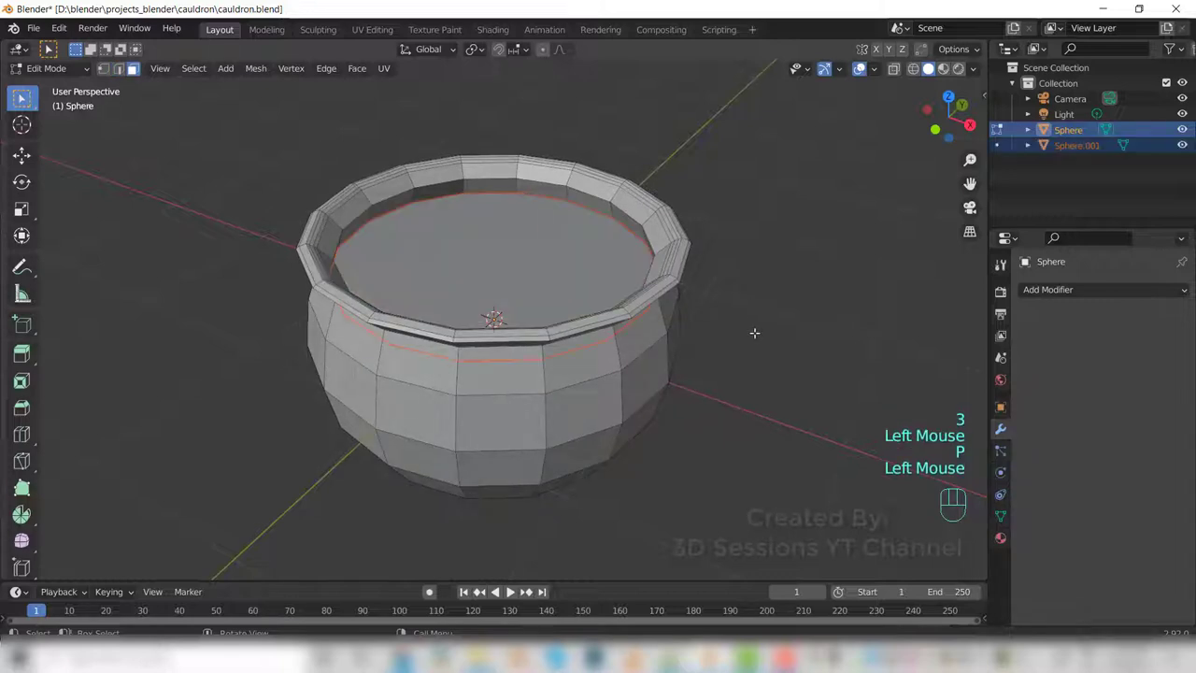
Back in Object Mode, check the separated disc Sphere.001 and save as cauldron.blend.
key(Tab)
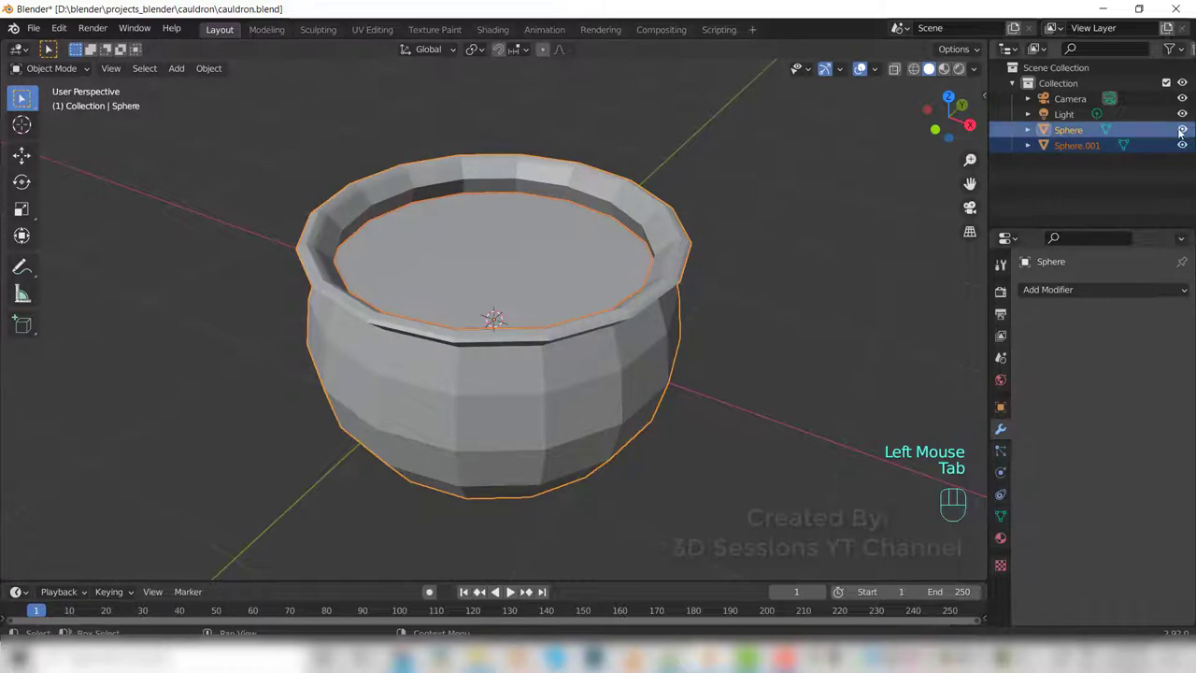
click(1182, 130)
click(1183, 130)
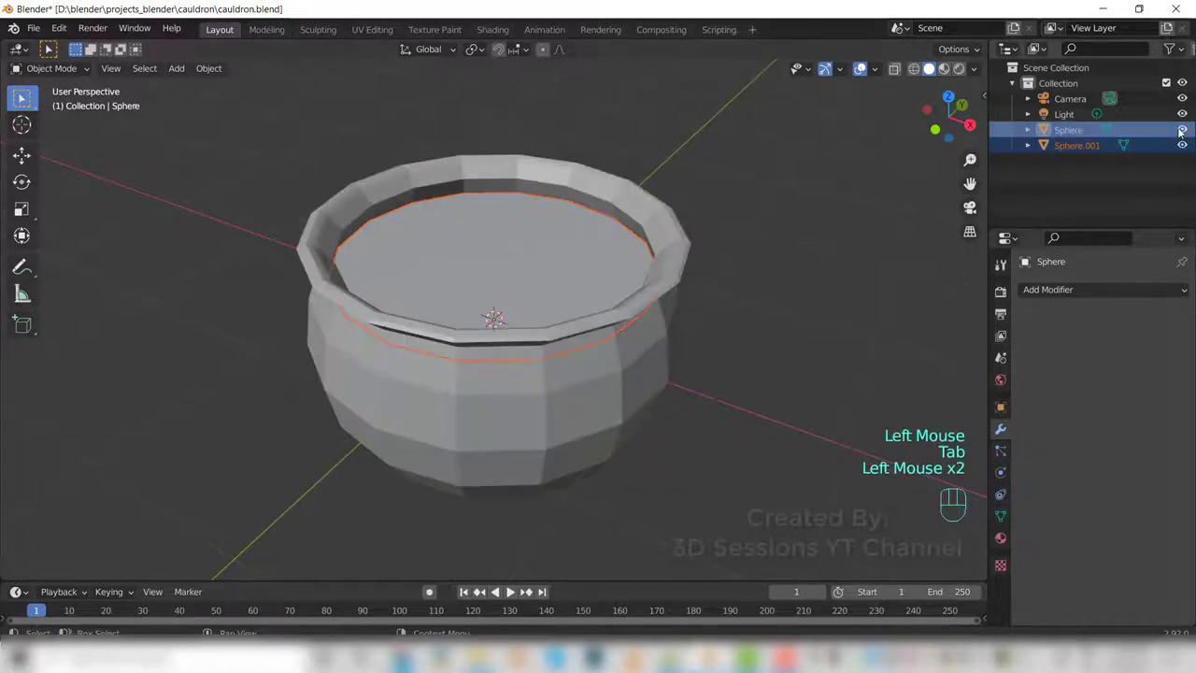
click(1067, 145)
ctrl+click(747, 428)
key(ctrl+s)
Switch to the Front view of the cauldron.
key(grave)
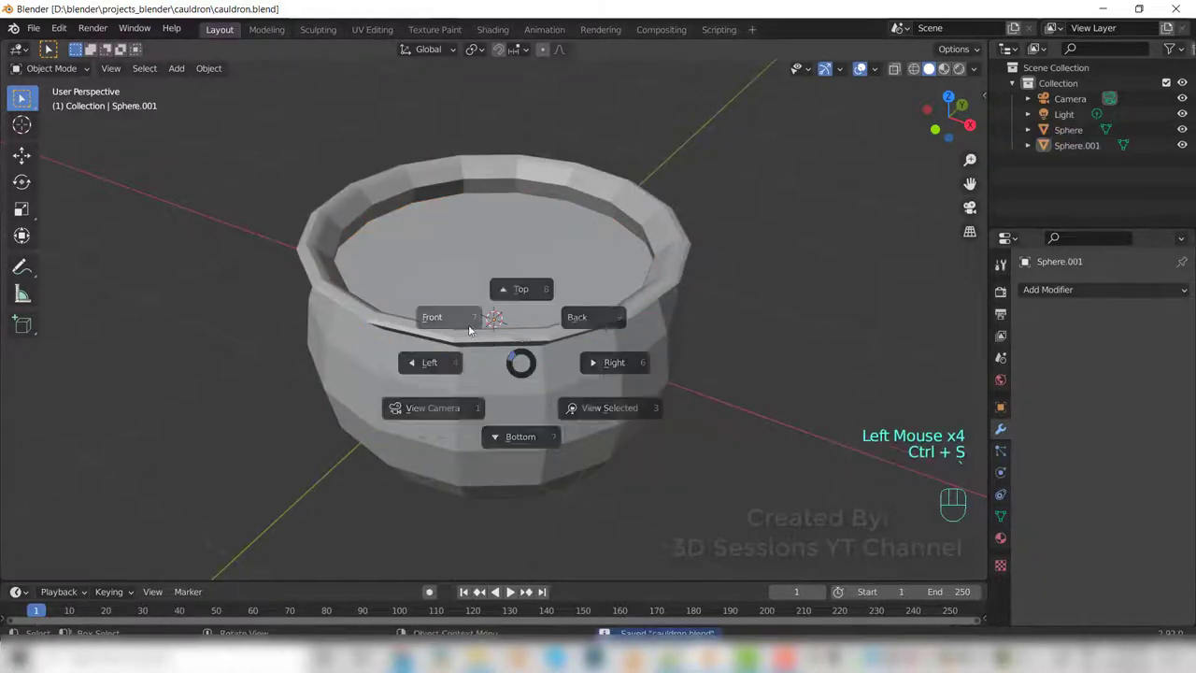
click(429, 310)
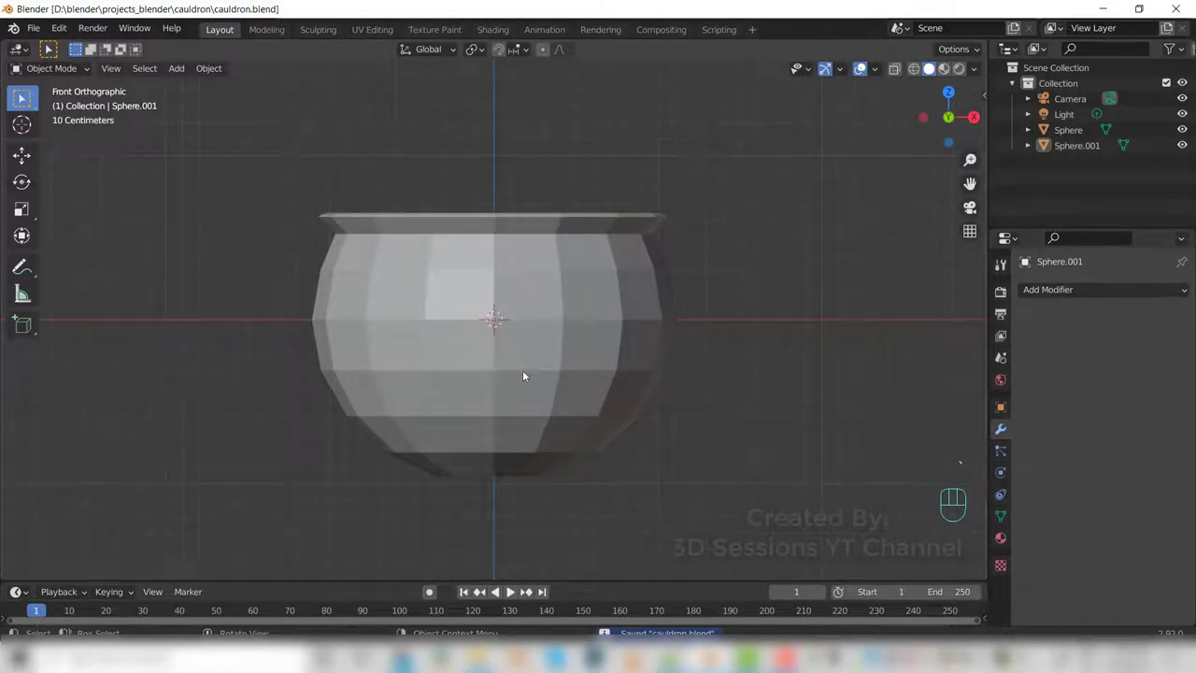
key(shift+a)
Add a torus with 12 major and 8 minor segments.
mouse_move(538, 327)
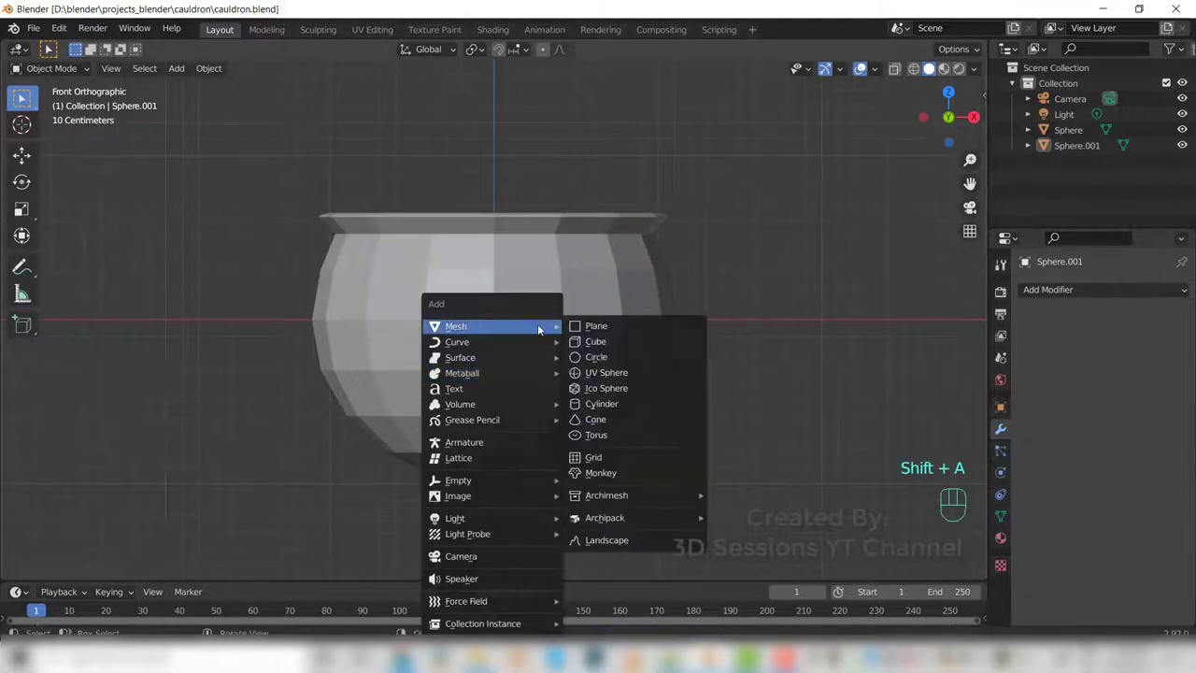
click(646, 435)
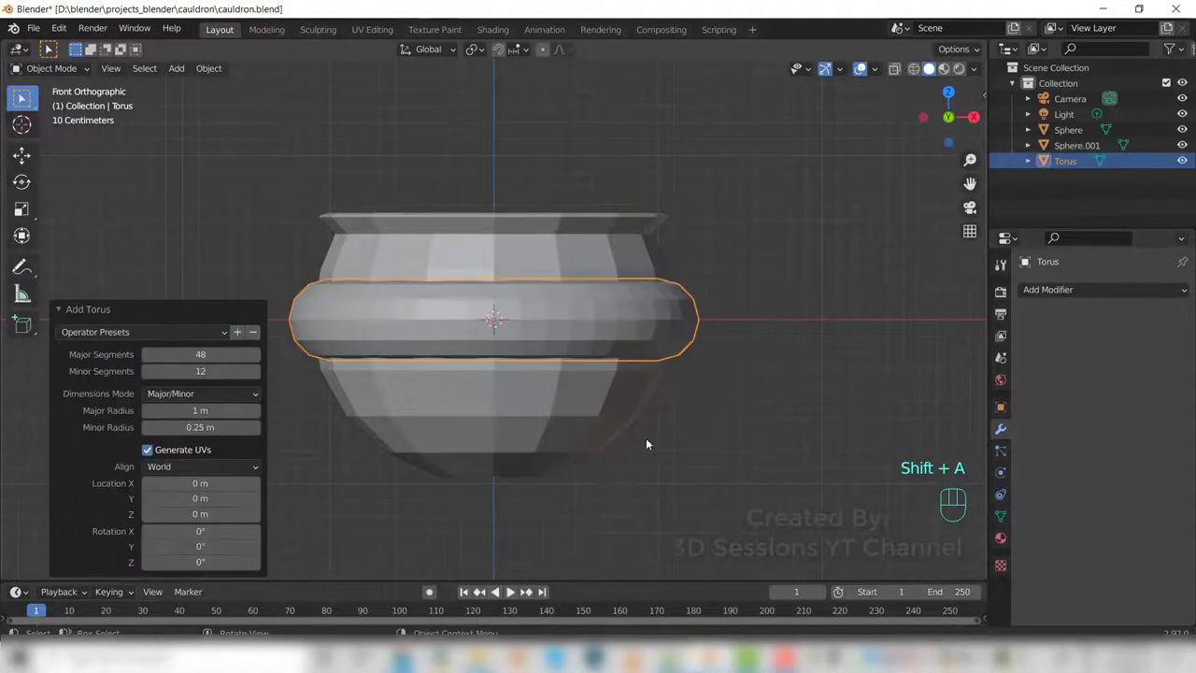
click(215, 355)
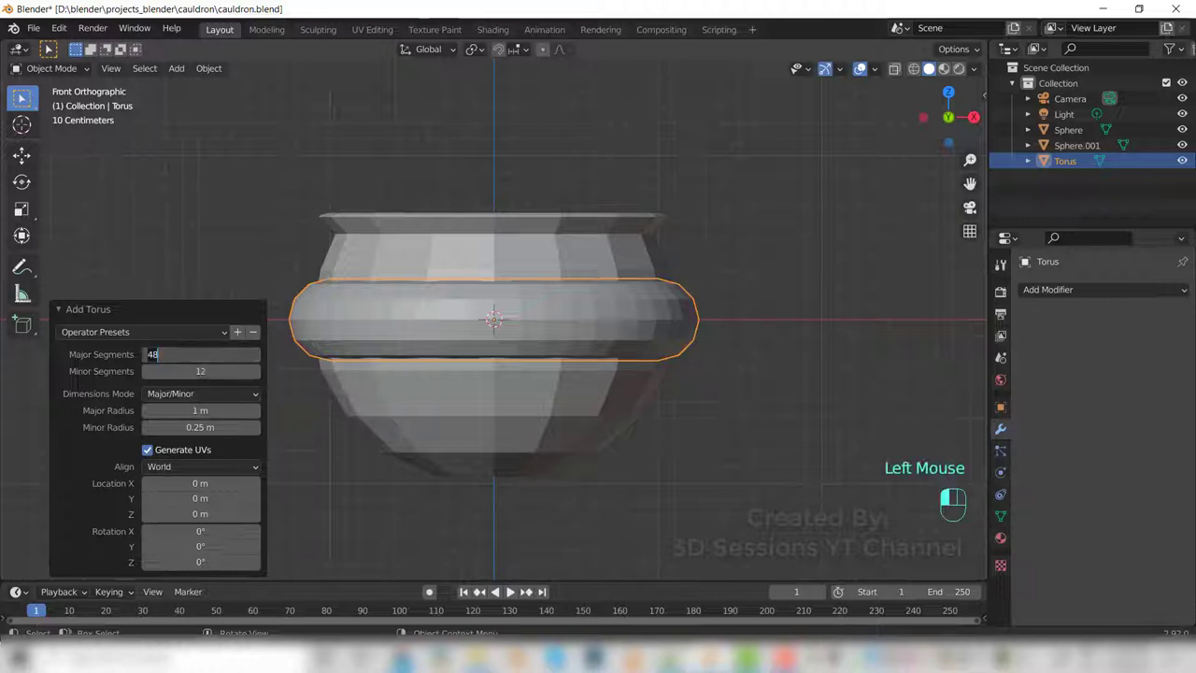
text(12)
key(Tab)
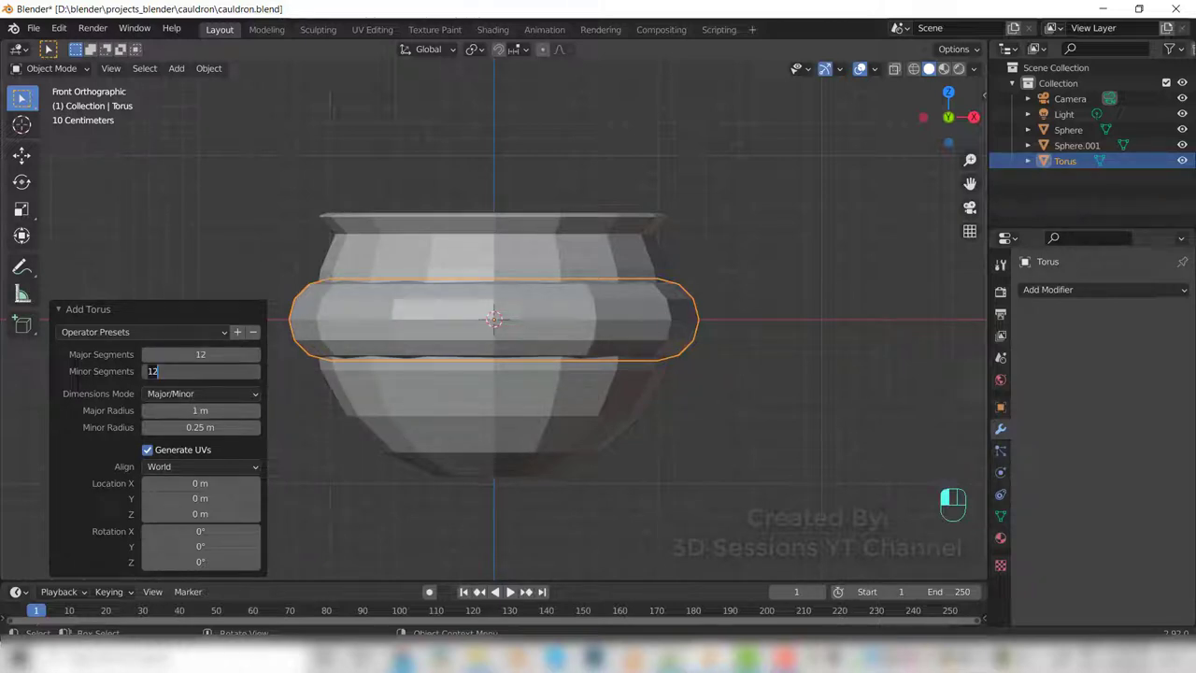
text(8)
key(Tab)
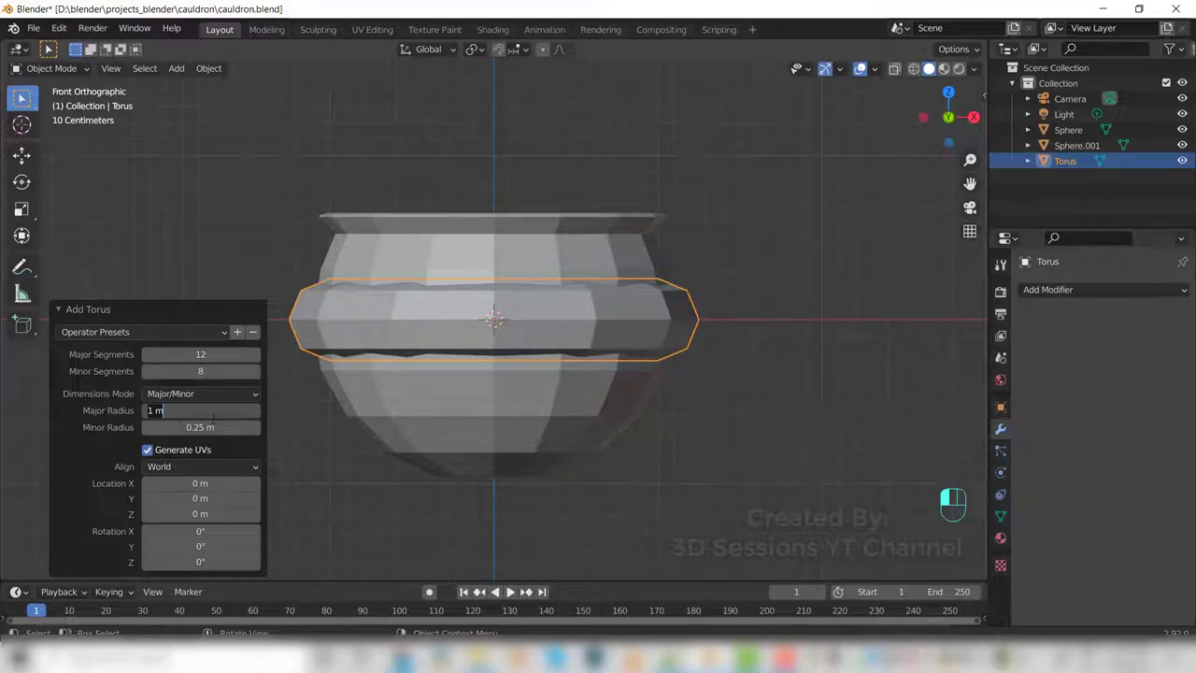
Lower the torus major radius to 0.5 m.
key(Return)
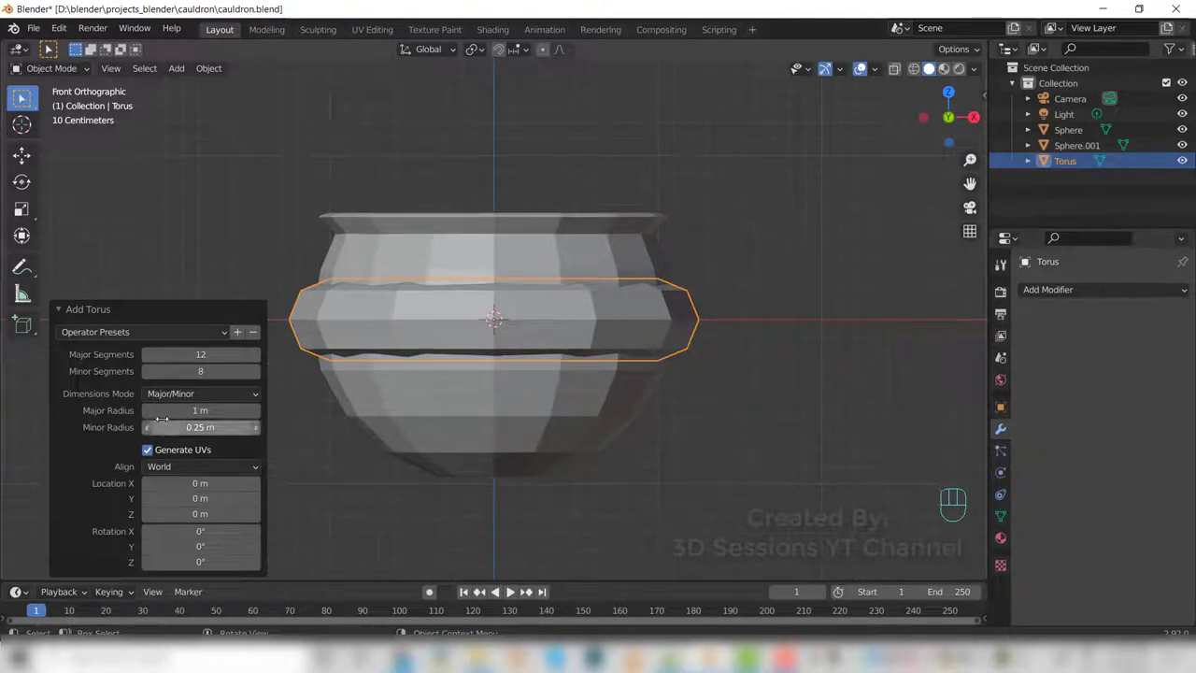
click(146, 410)
click(146, 410)
click(146, 411)
click(146, 410)
click(146, 410)
click(146, 411)
click(146, 410)
triple_click(146, 411)
triple_click(146, 410)
double_click(146, 410)
double_click(146, 411)
click(146, 411)
click(145, 410)
text(0.25)
key(Tab)
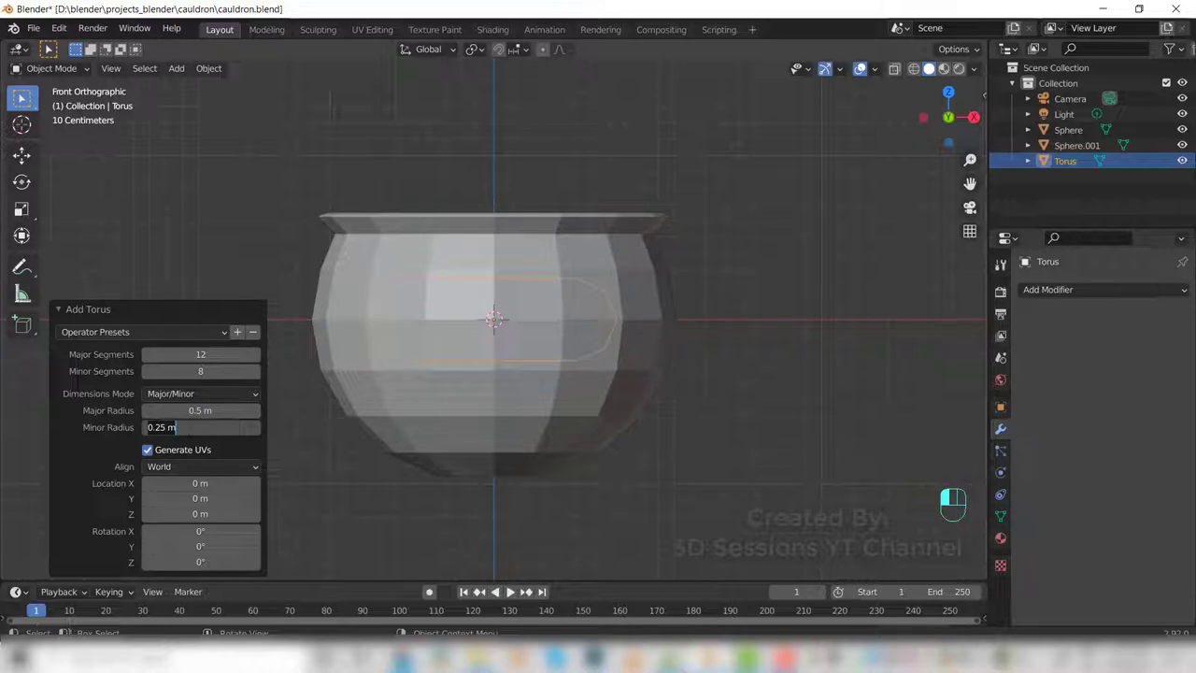
Set the minor radius to 0.05 m and rotate the torus 90° on Y and Z.
text(0.05)
key(Tab)
key(Tab)
key(Tab)
key(Tab)
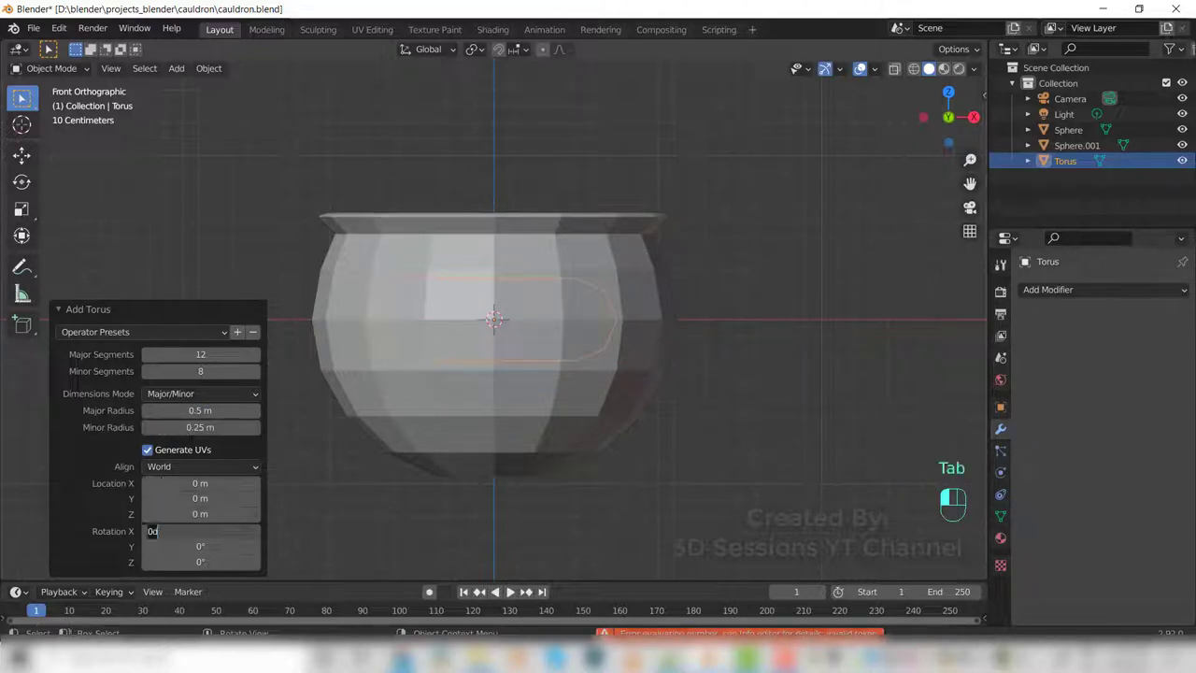
key(Tab)
text(90)
key(Tab)
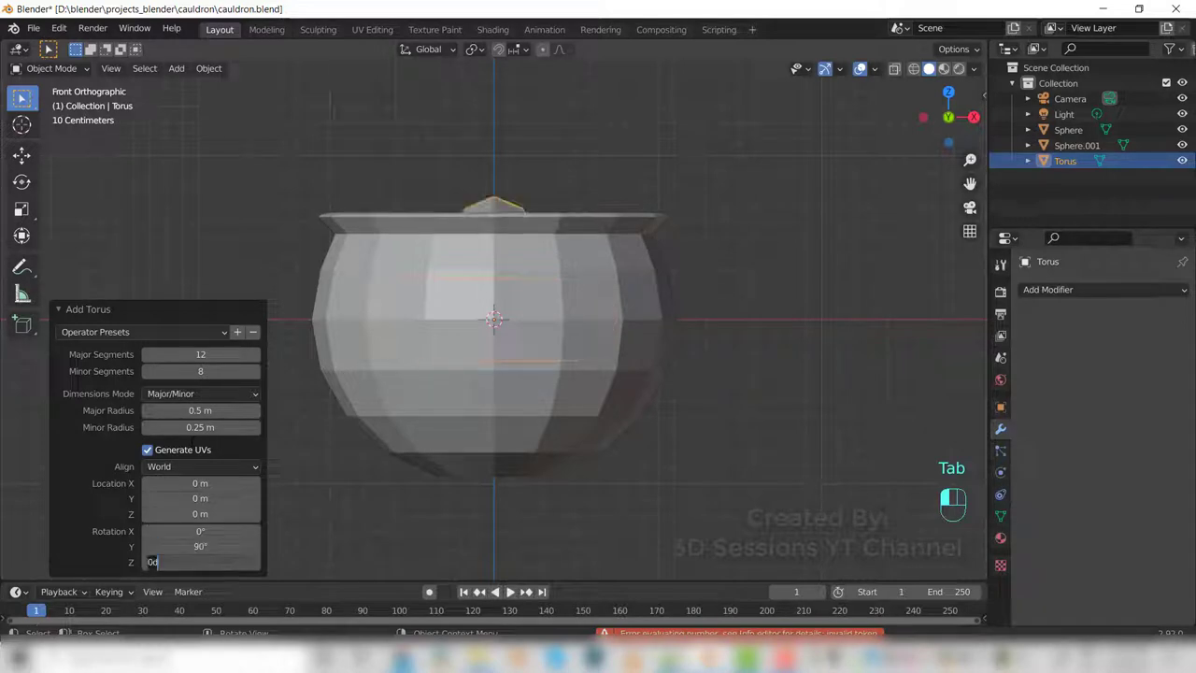
text(90)
key(Tab)
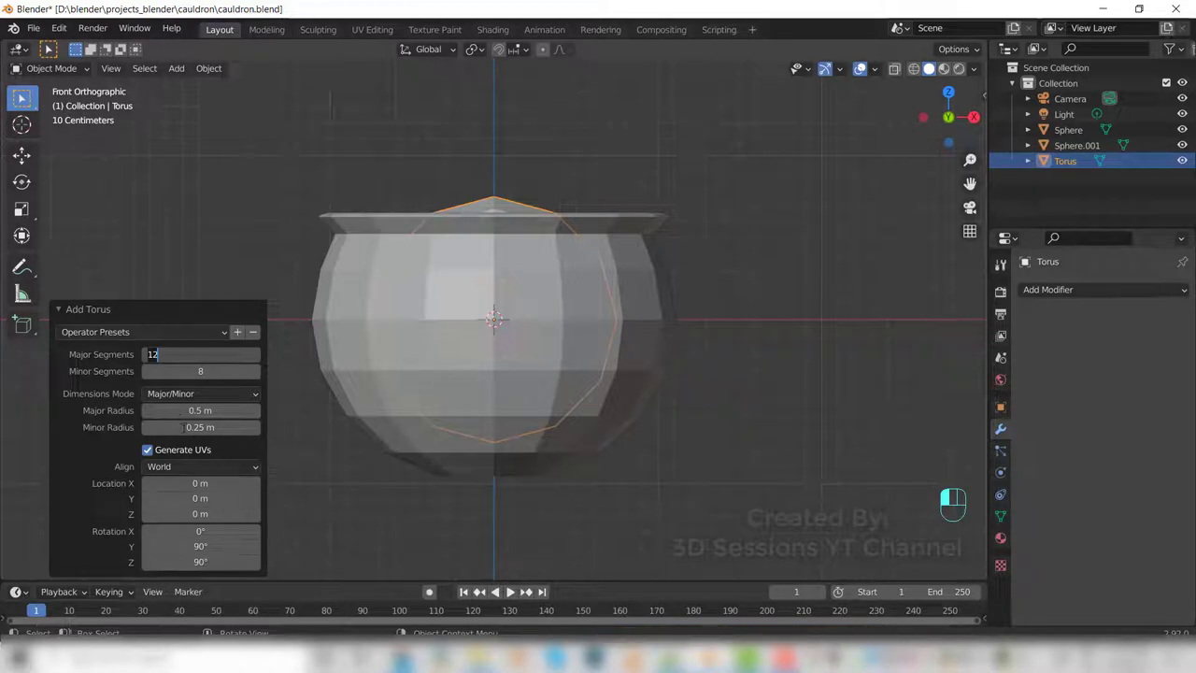
Restore the 0.5 m and 0.05 m radii, then move the ring −1.4015 m along X.
click(147, 411)
click(146, 410)
click(147, 410)
click(146, 410)
click(256, 410)
click(256, 411)
click(257, 410)
click(256, 411)
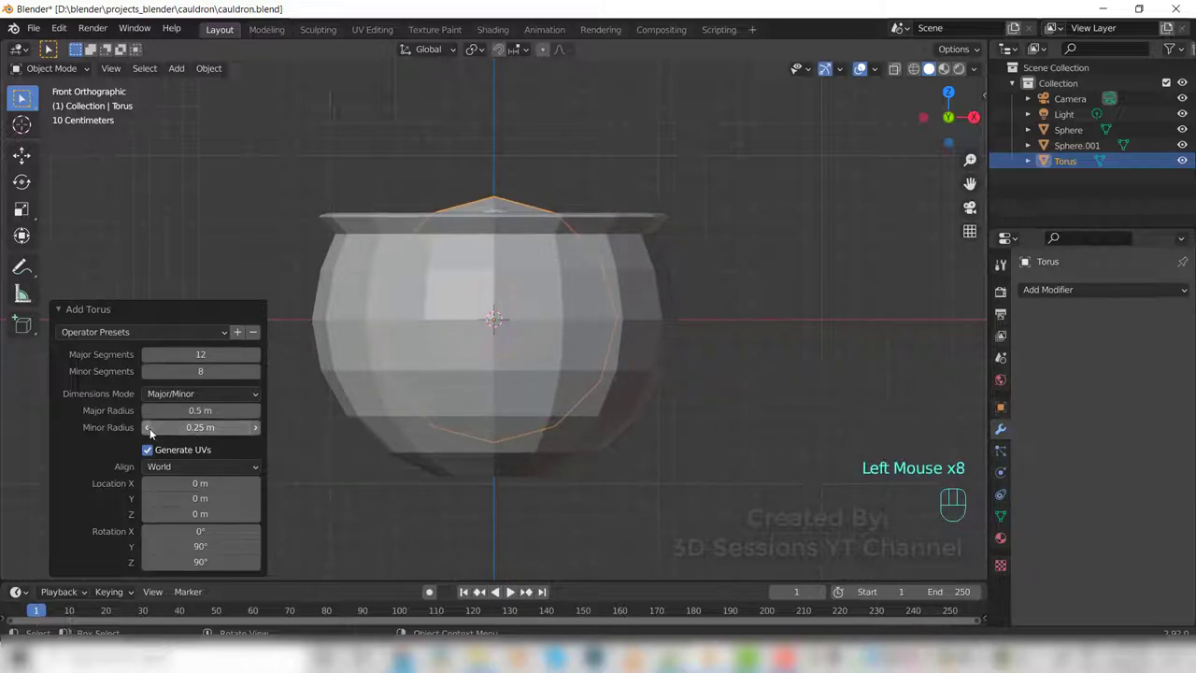
click(173, 427)
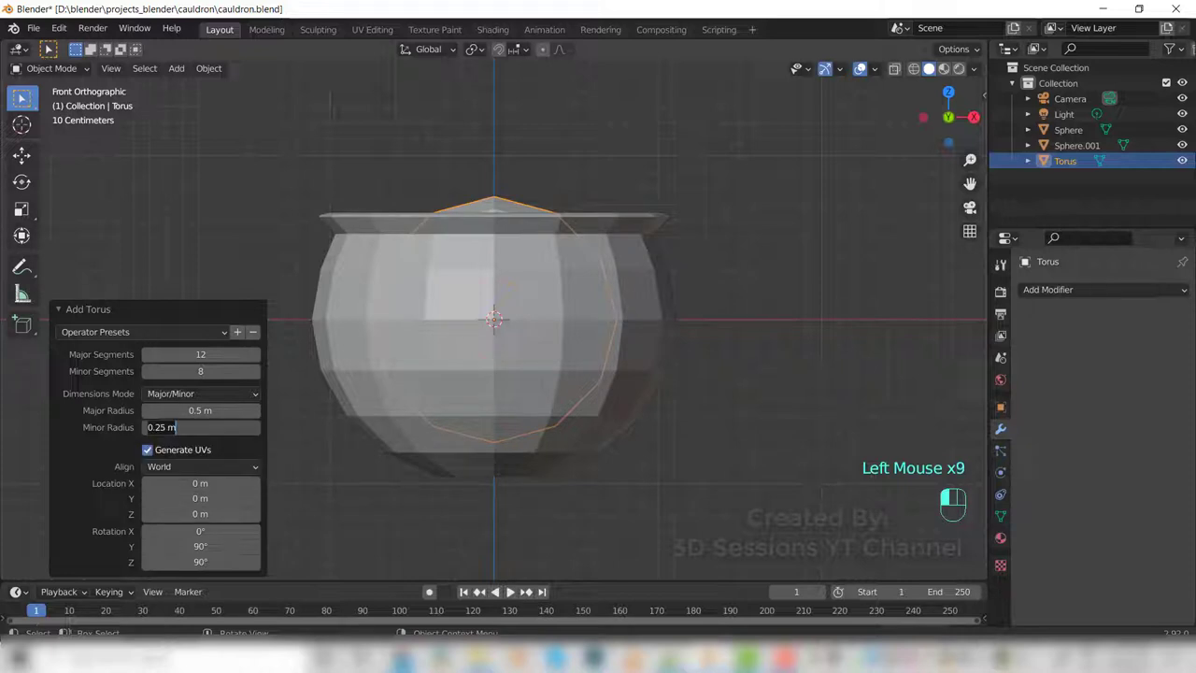
text(0.05)
key(Tab)
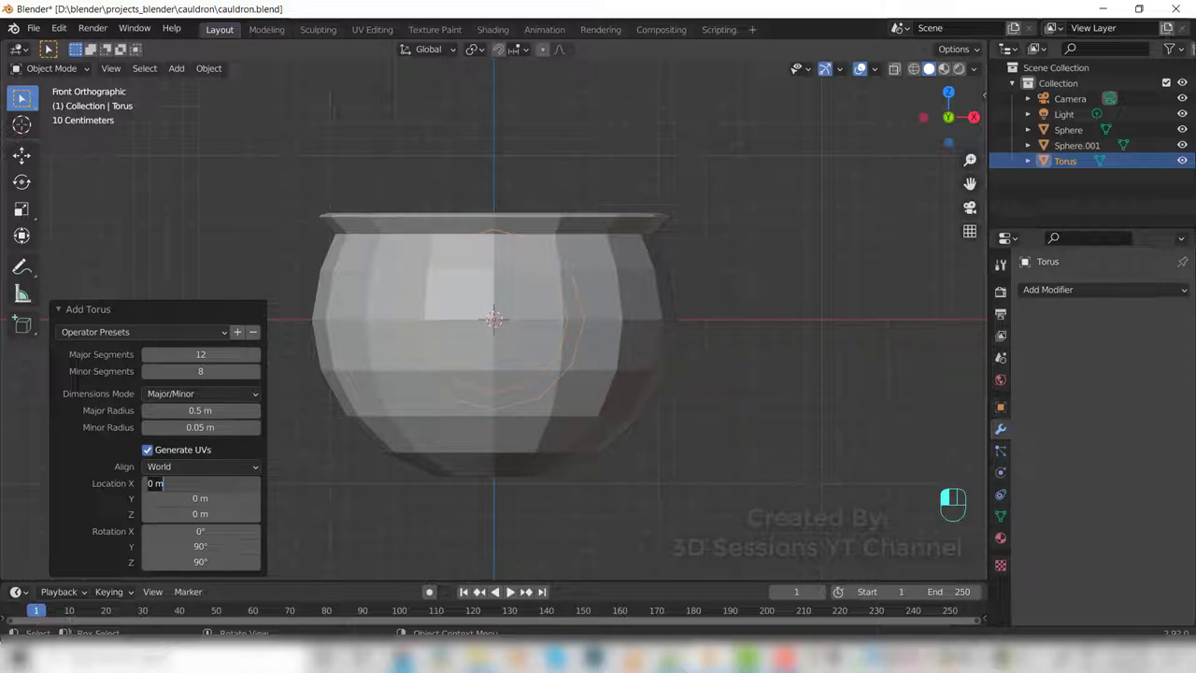
key(Return)
click(23, 157)
drag(555, 322, 324, 315)
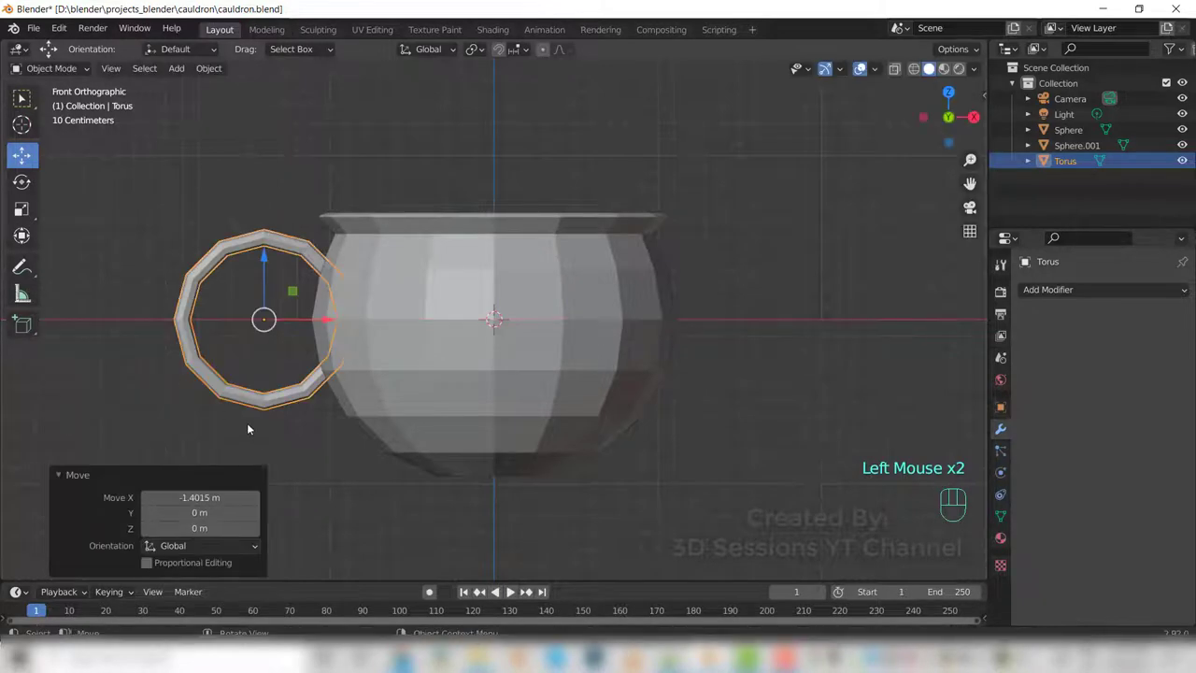
Rotate the torus 90° around X, slide it against the cauldron, and tilt it slightly.
key(r)
key(x)
key(9)
key(0)
click(335, 433)
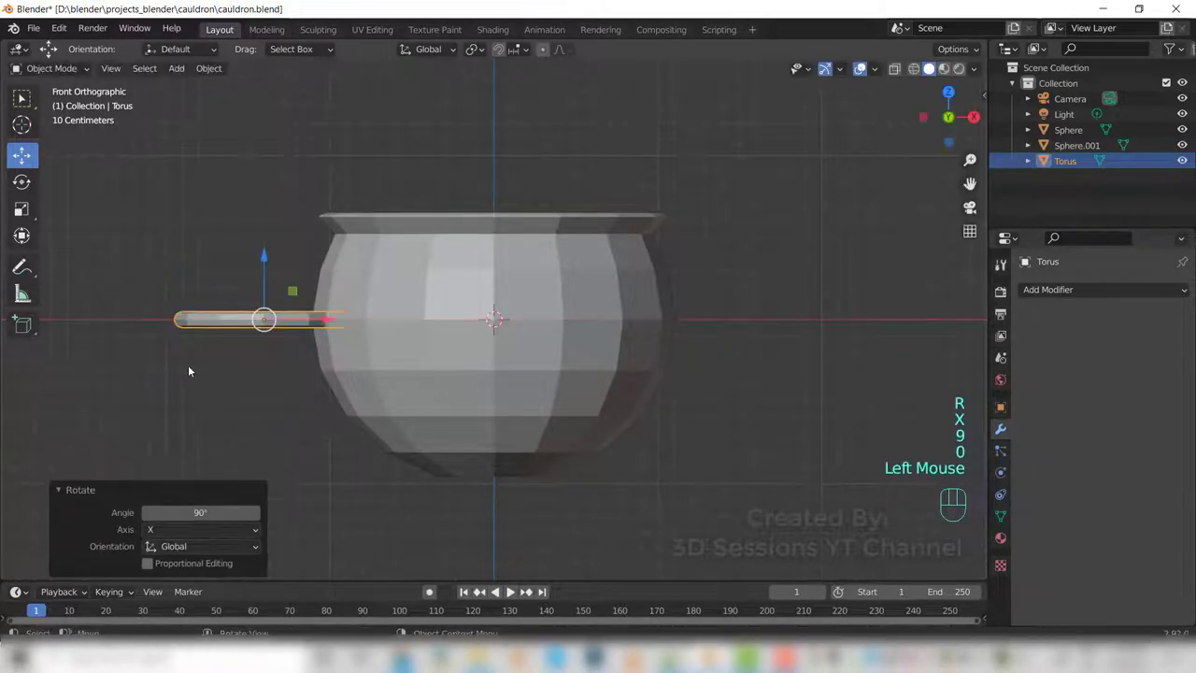
click(22, 182)
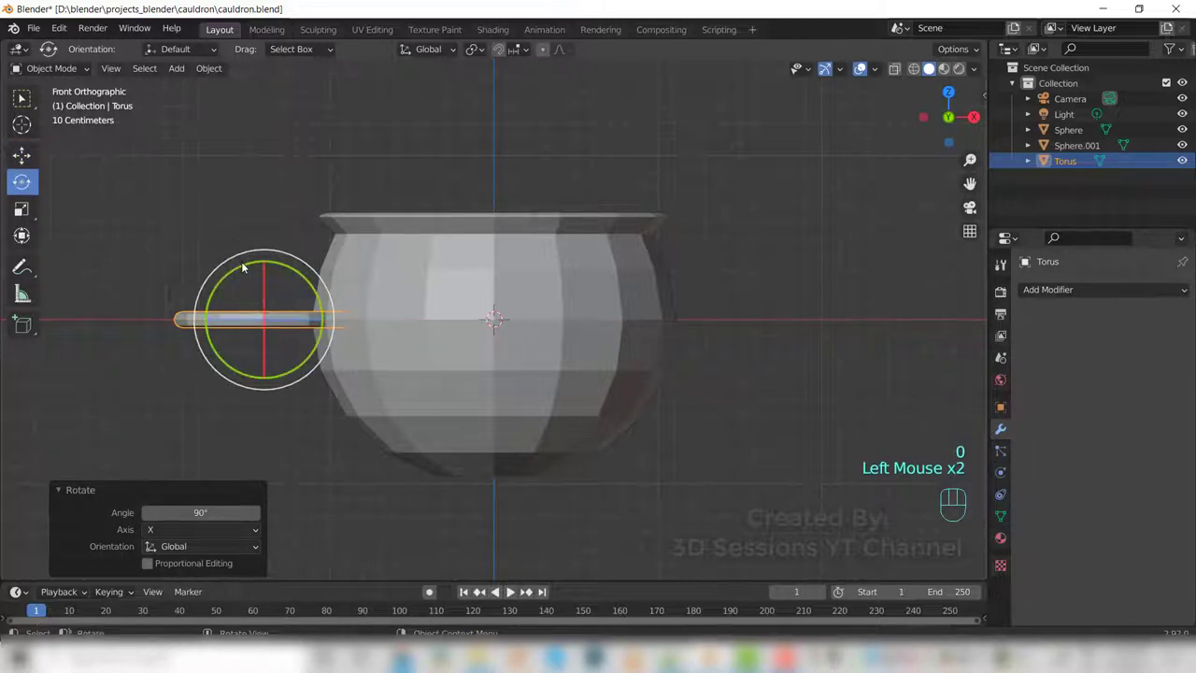
click(21, 156)
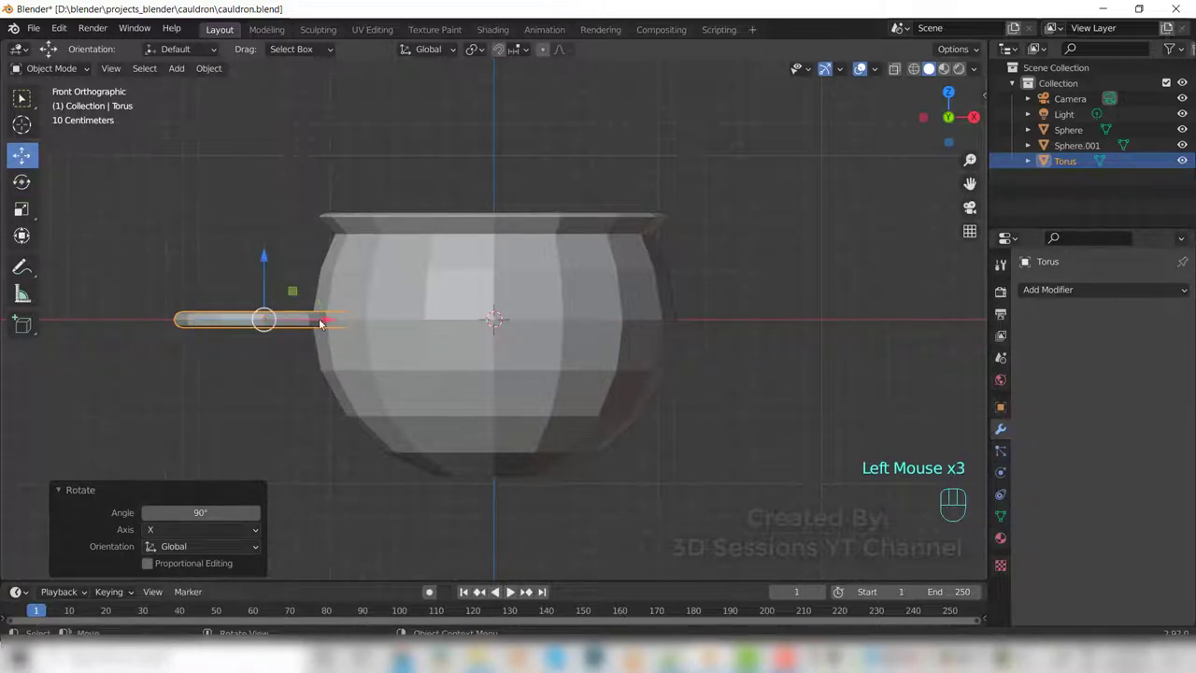
drag(315, 322, 367, 325)
click(22, 181)
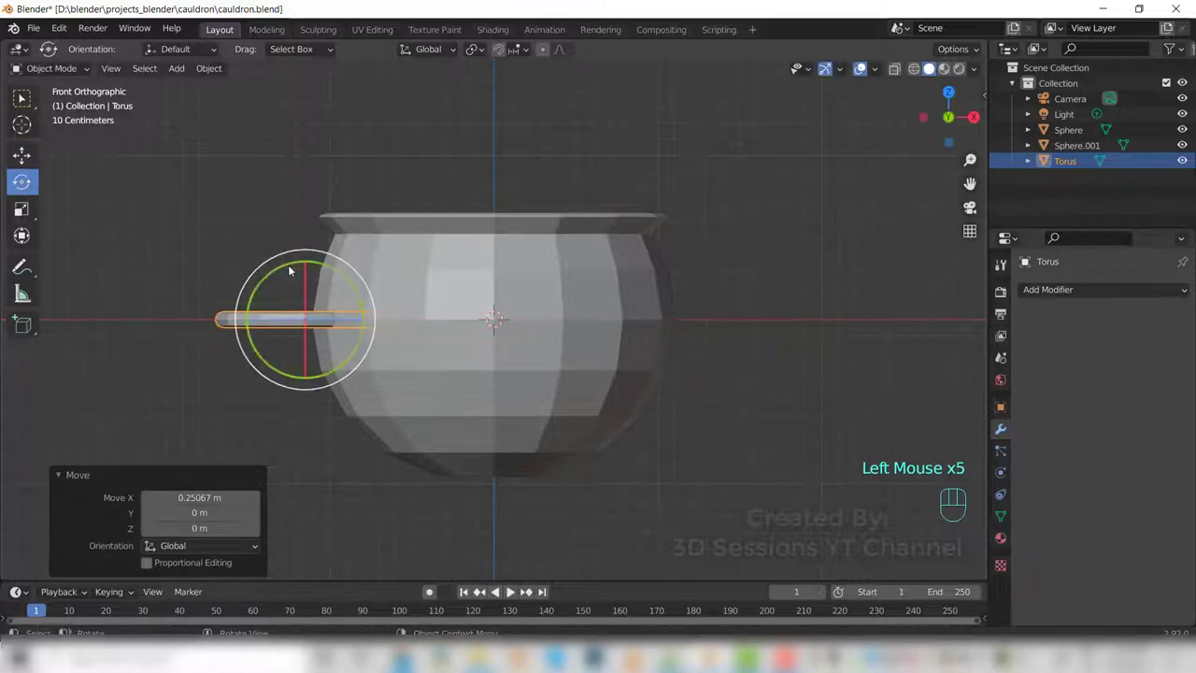
drag(285, 267, 307, 267)
From the top view, scale the torus handle to 0.575.
key(grave)
click(423, 80)
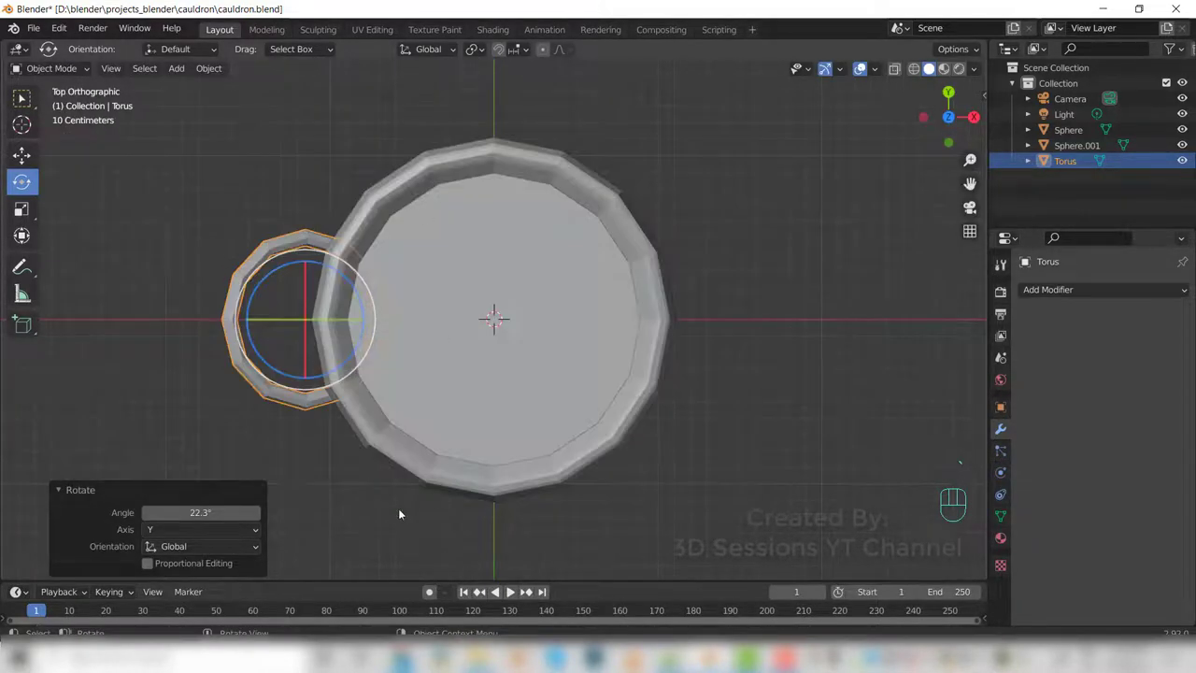
key(s)
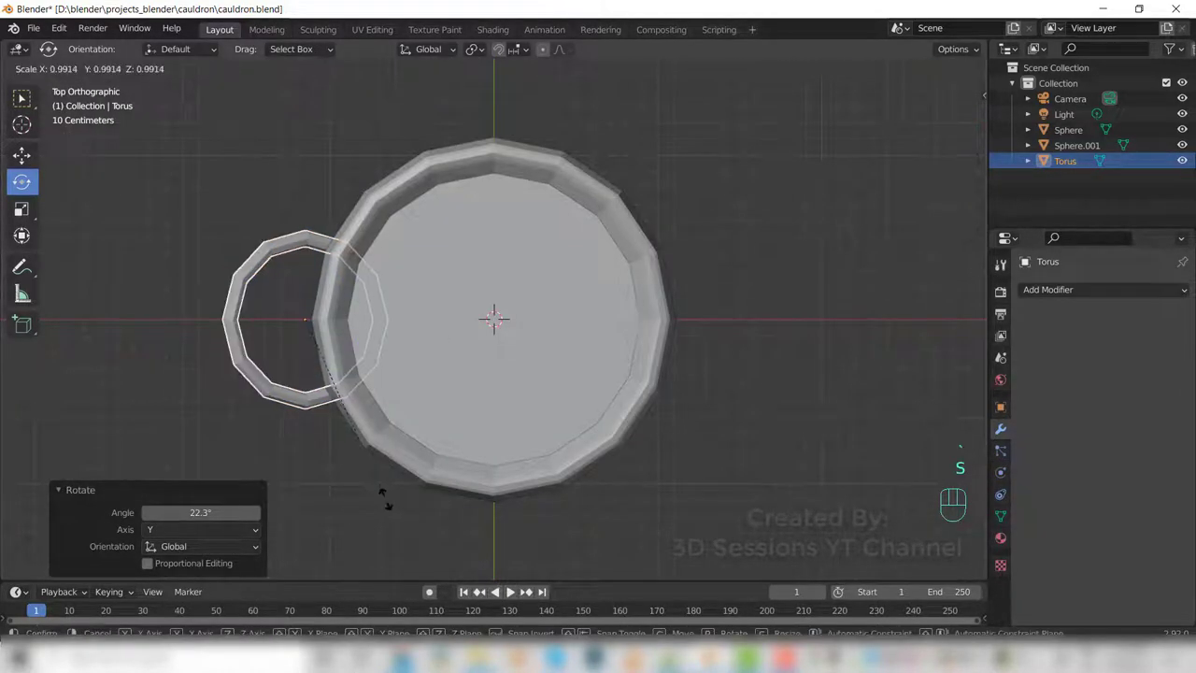
click(364, 429)
In front view, raise the handle 0.25 m and save cauldron.blend.
key(grave)
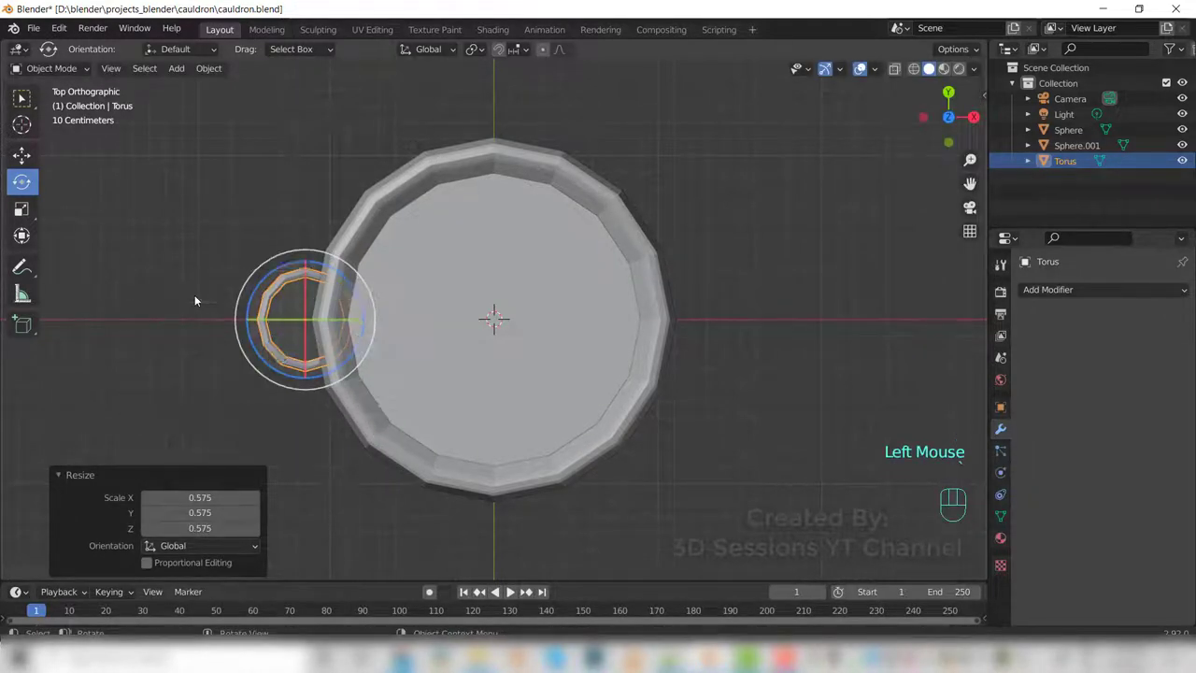
click(195, 294)
click(347, 482)
click(303, 316)
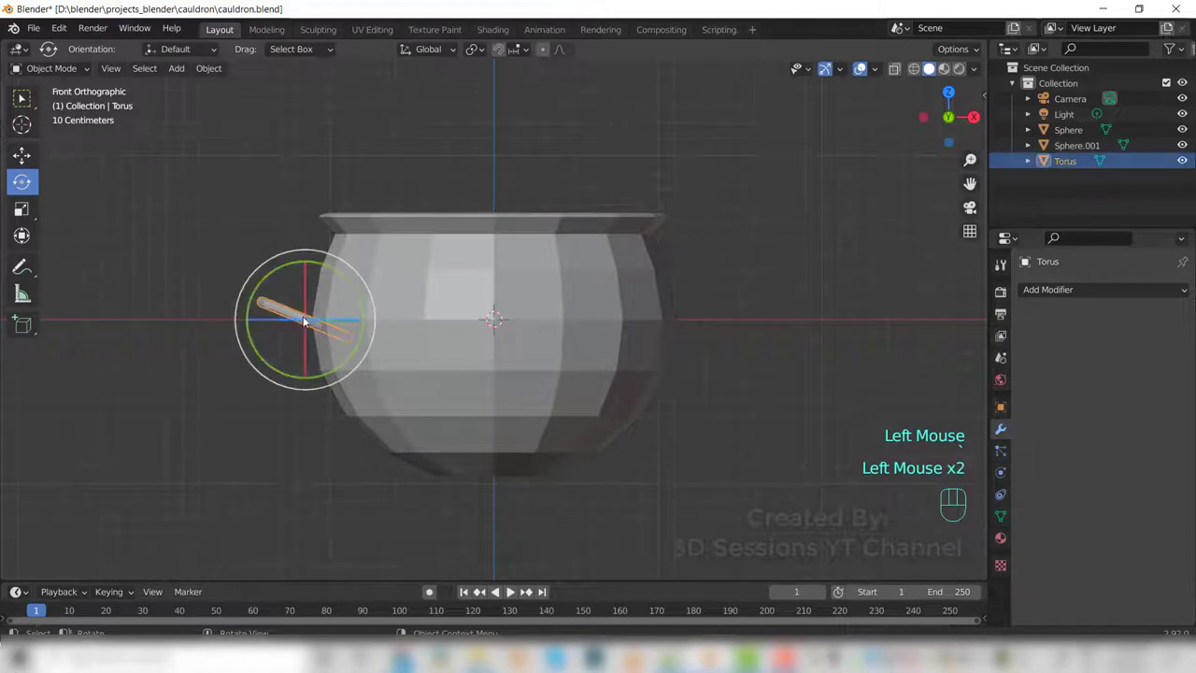
click(22, 155)
drag(301, 266, 307, 216)
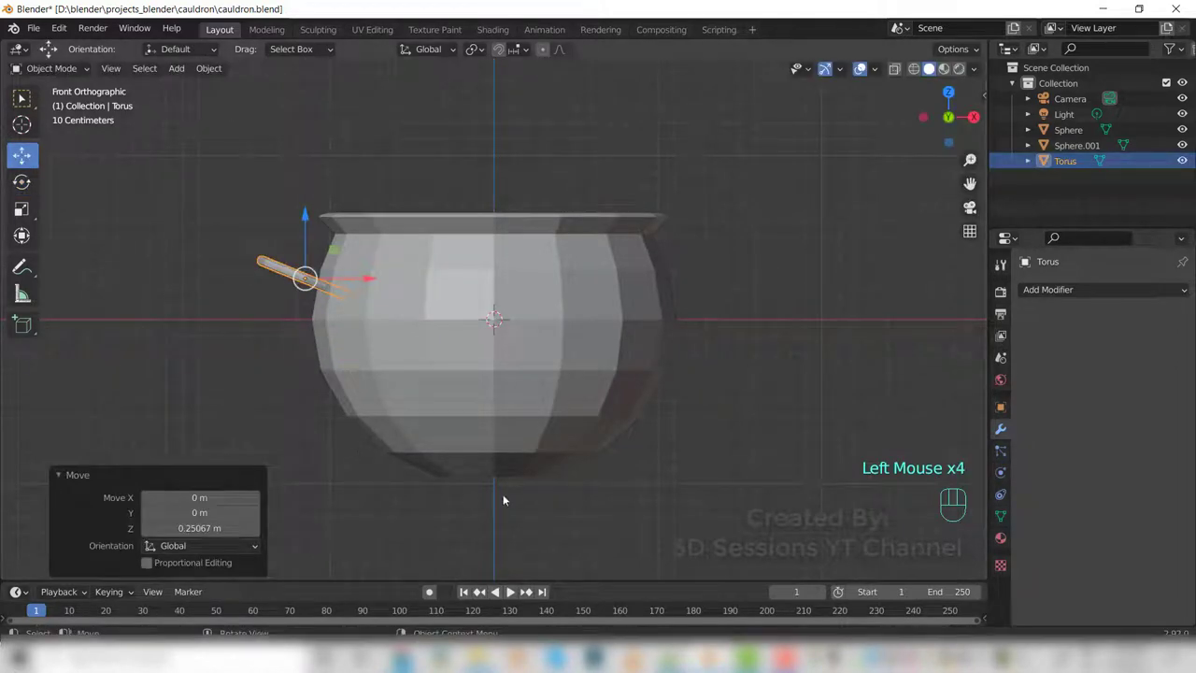
key(ctrl+s)
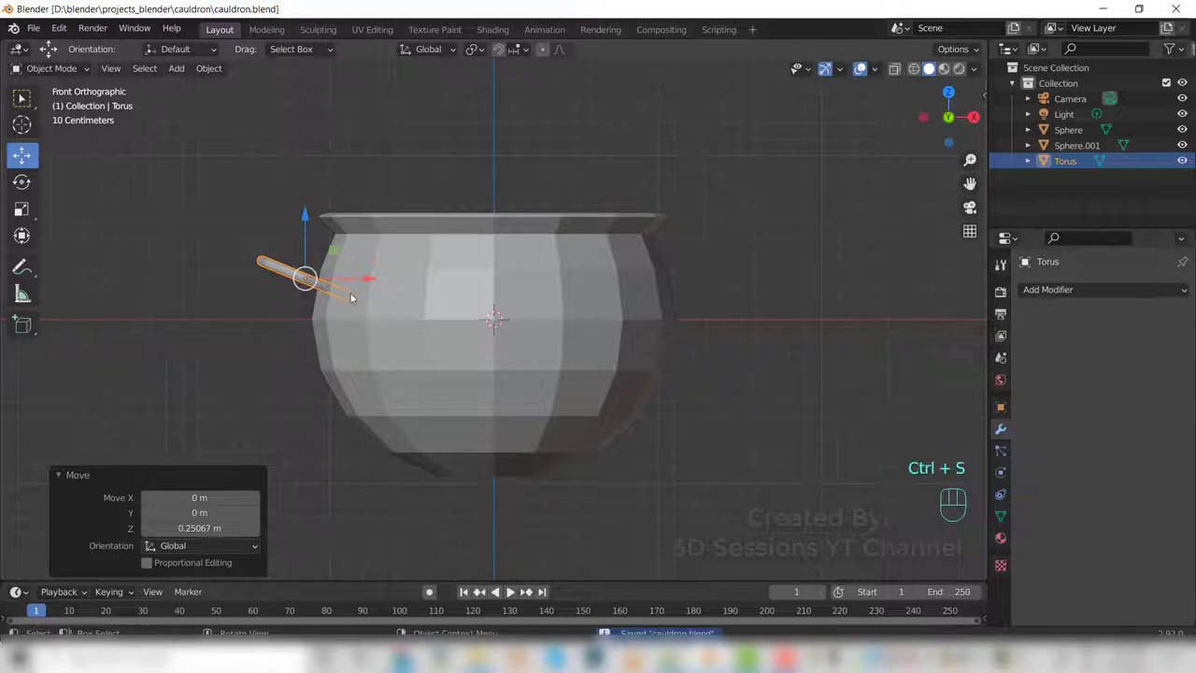
Edit the torus in face-select mode with X-ray on, viewed from the front.
key(Tab)
key(alt+z)
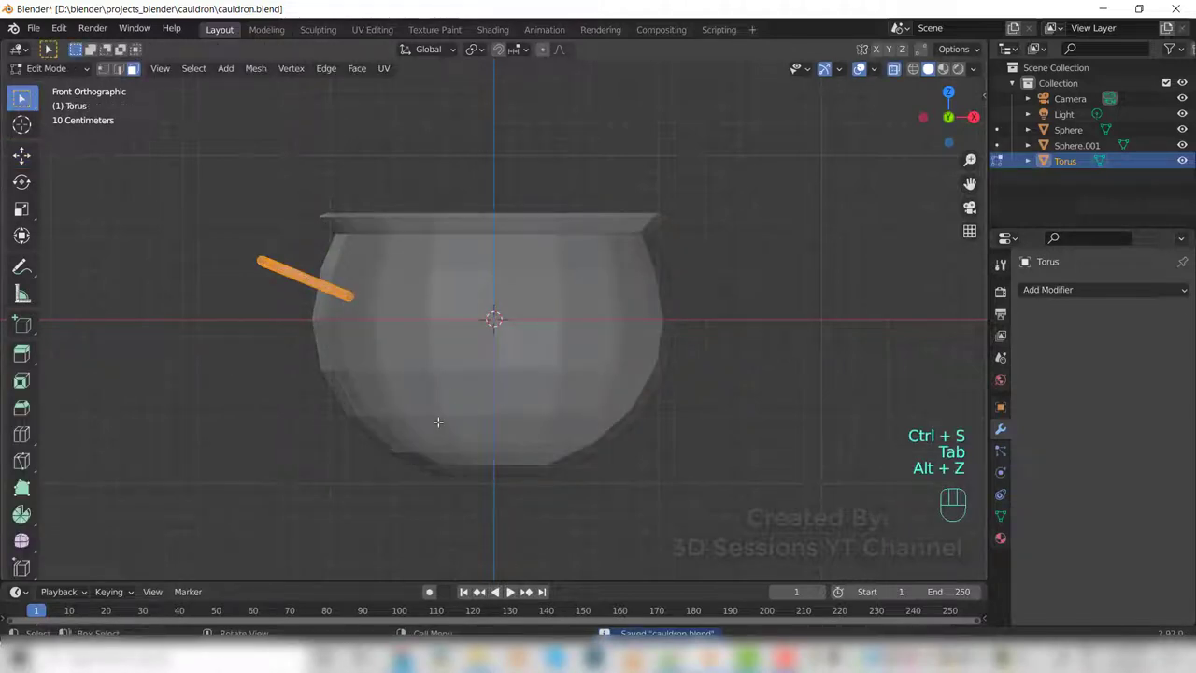
key(3)
scroll(374, 369, up, 2)
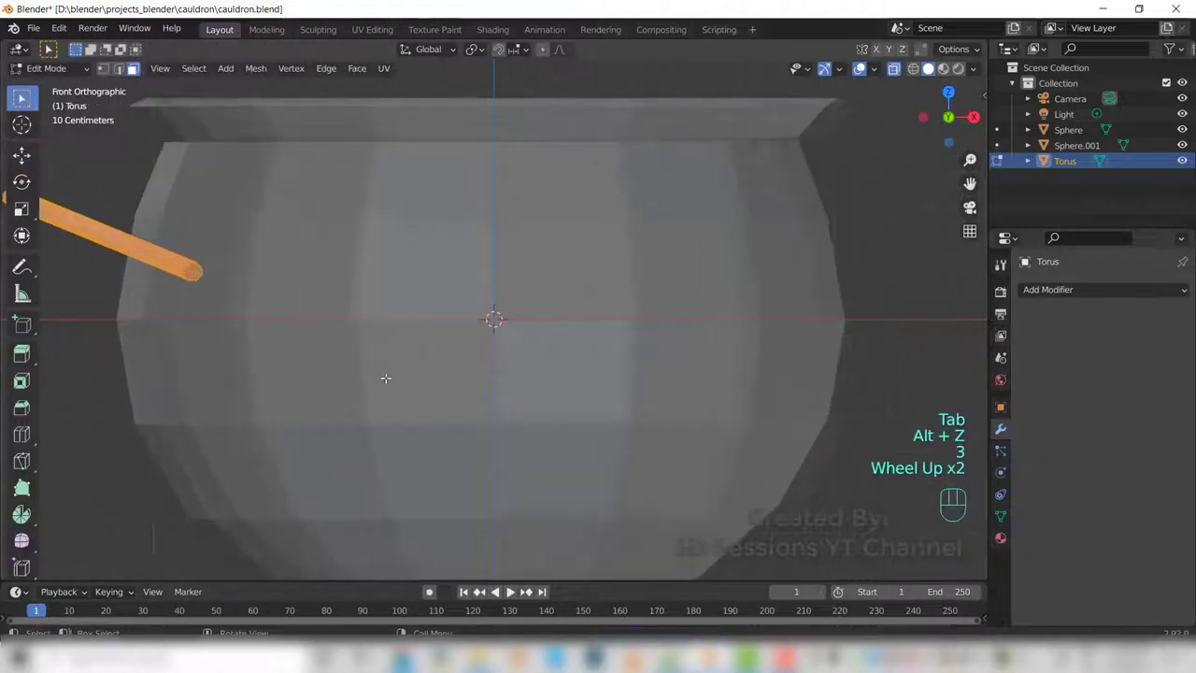
shift+middle_drag(302, 325, 471, 366)
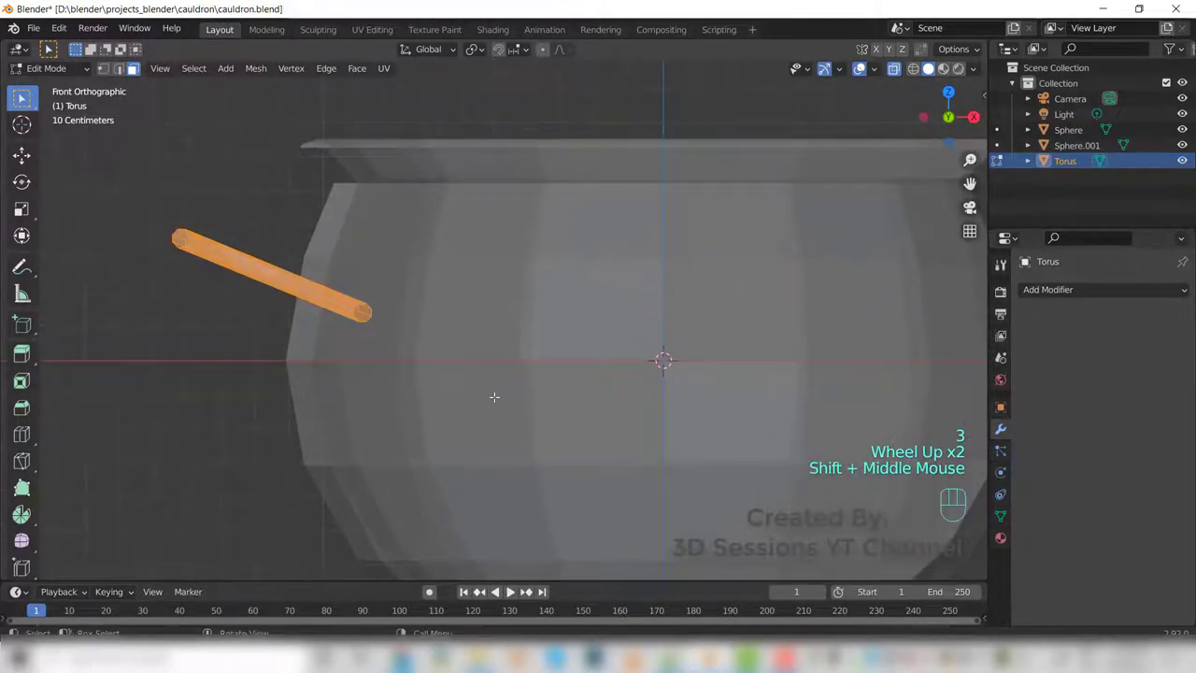
middle_drag(504, 319, 483, 436)
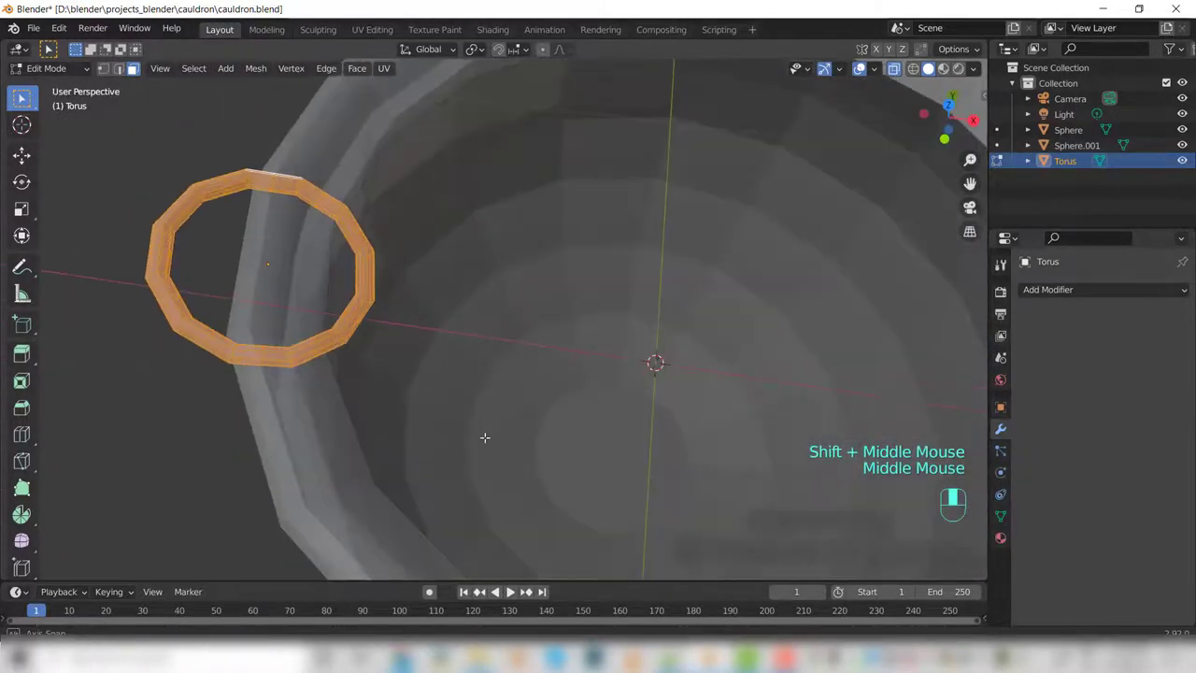
key(grave)
click(475, 319)
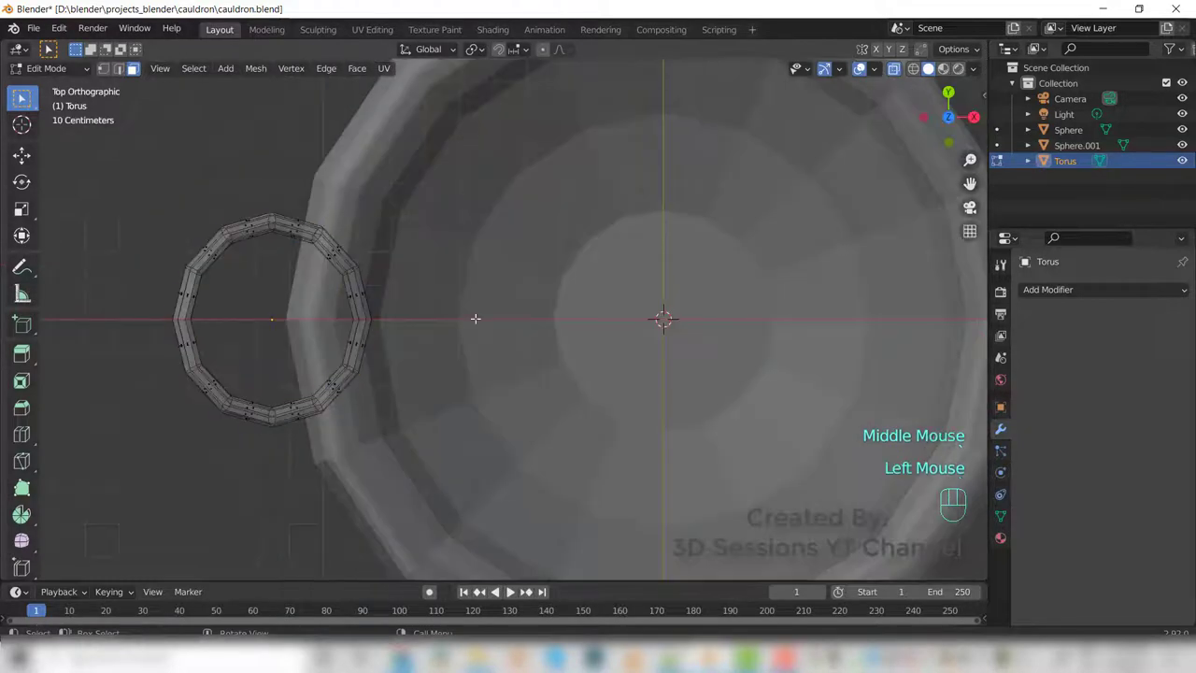
key(grave)
click(211, 288)
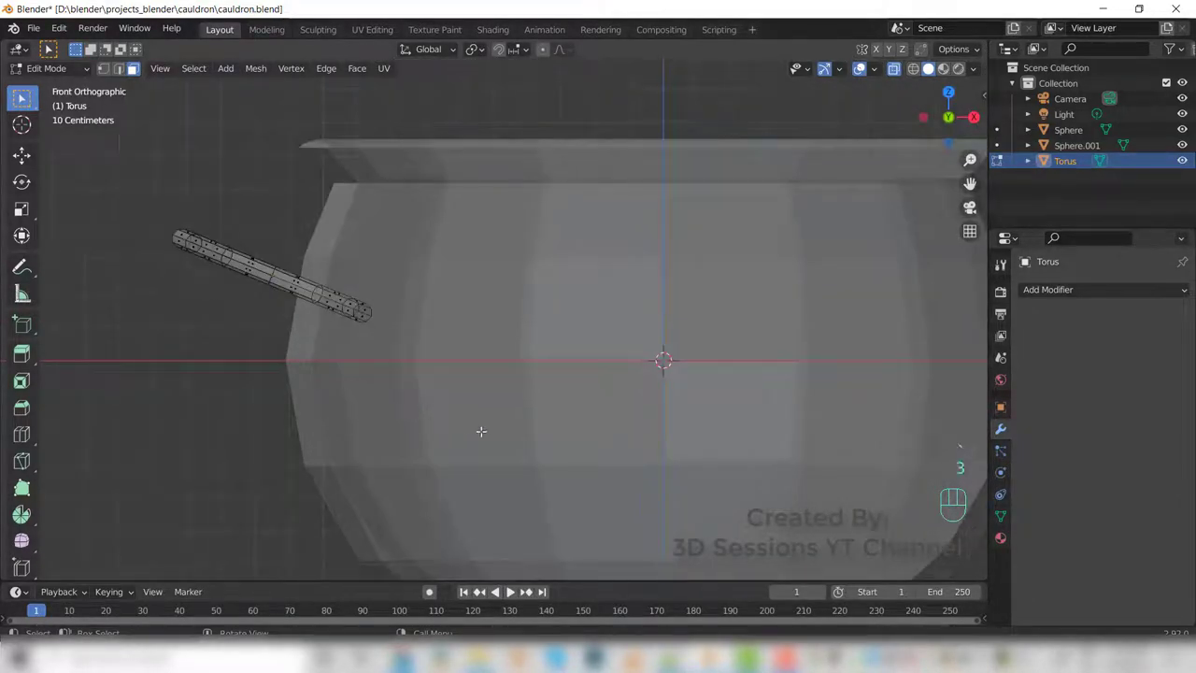
Box-select and delete the faces at the handle's inner end.
drag(483, 433, 326, 240)
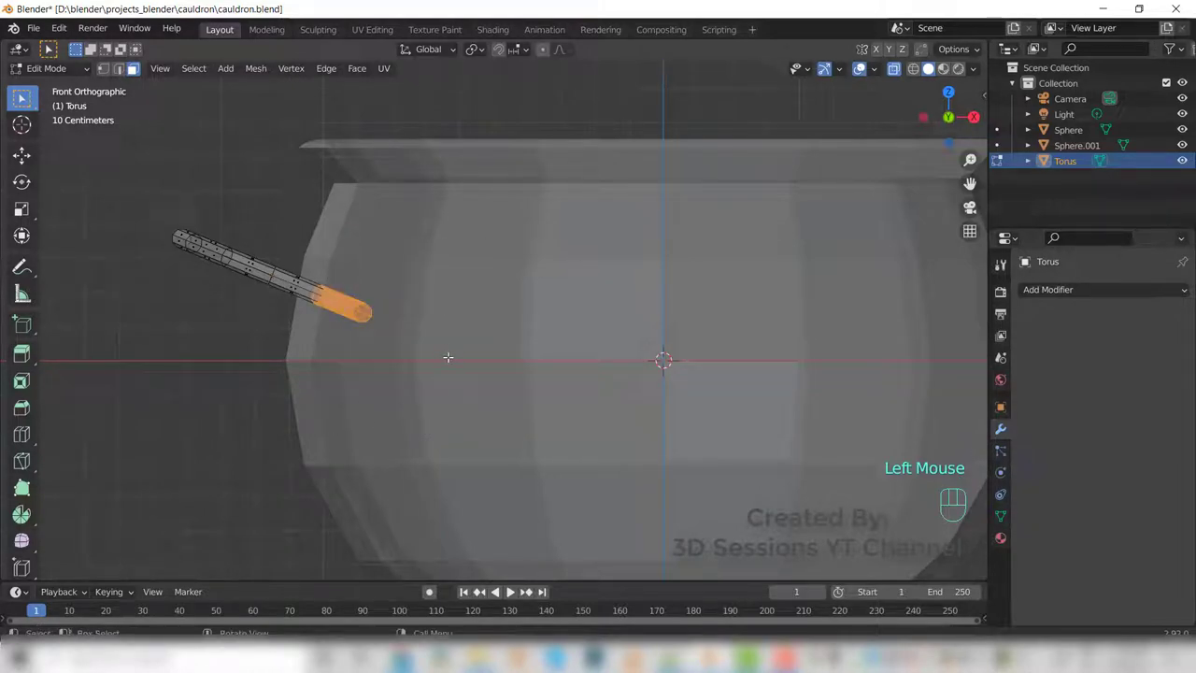
key(x)
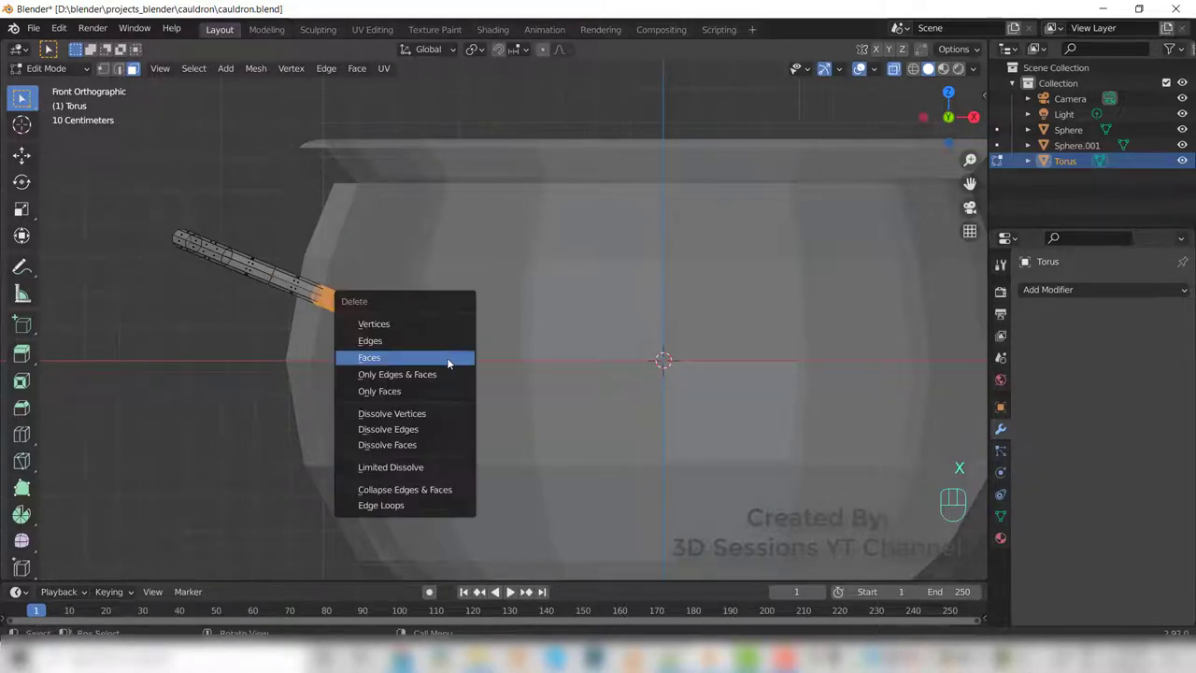
click(447, 357)
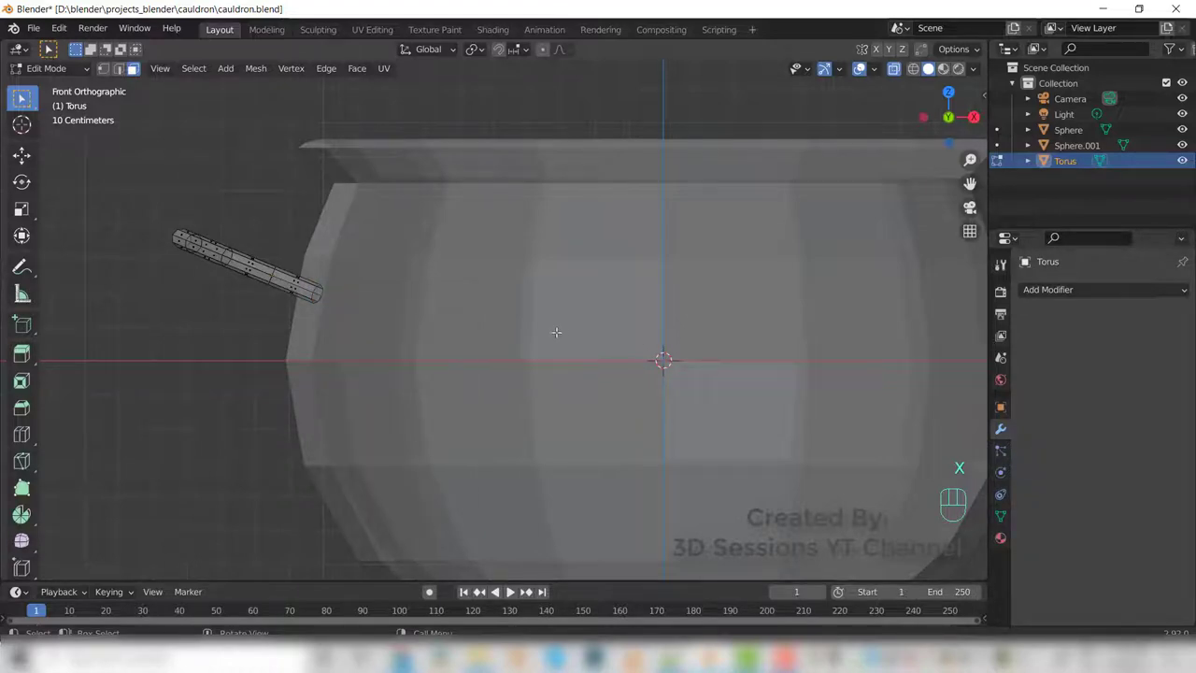
Turn off X-ray, hide Sphere.001, and inspect the rim and handle.
middle_drag(563, 331, 447, 412)
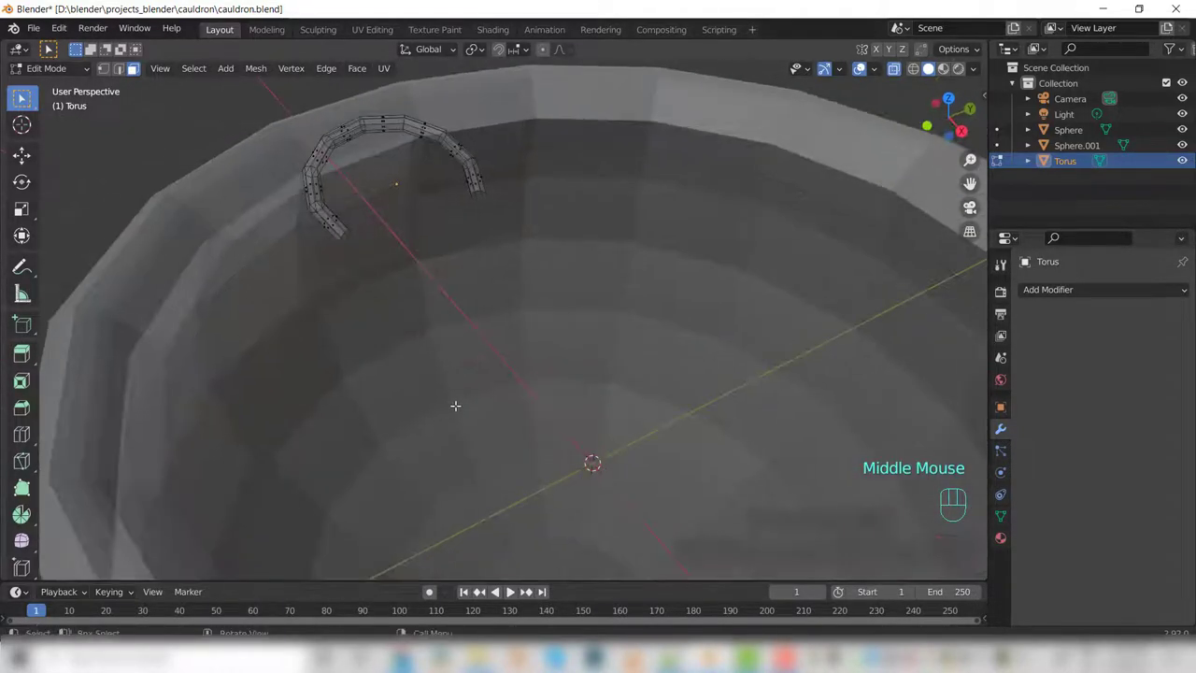
key(alt+z)
key(alt+z)
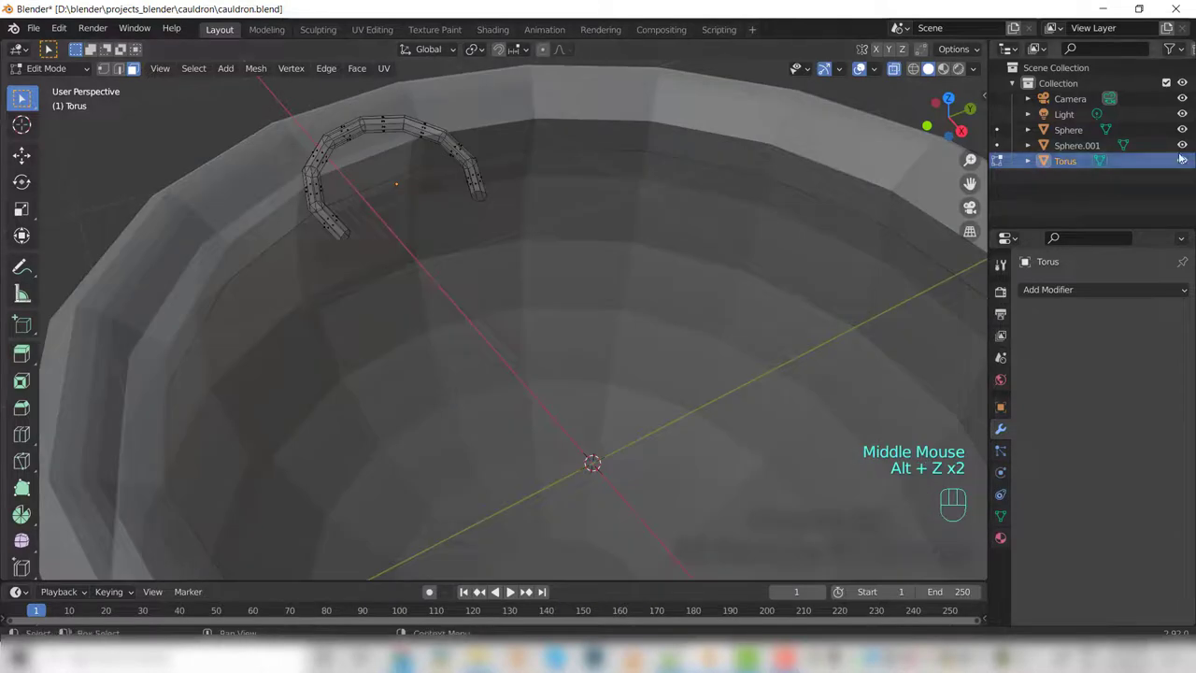
click(1182, 145)
key(3)
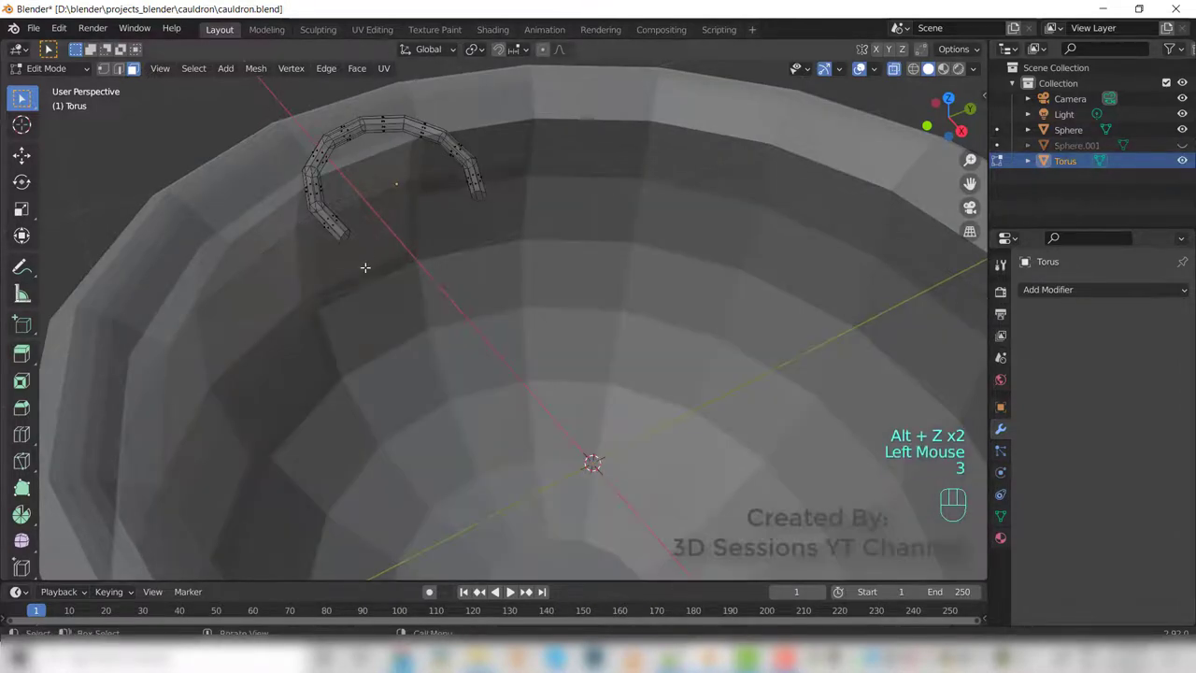
key(alt+z)
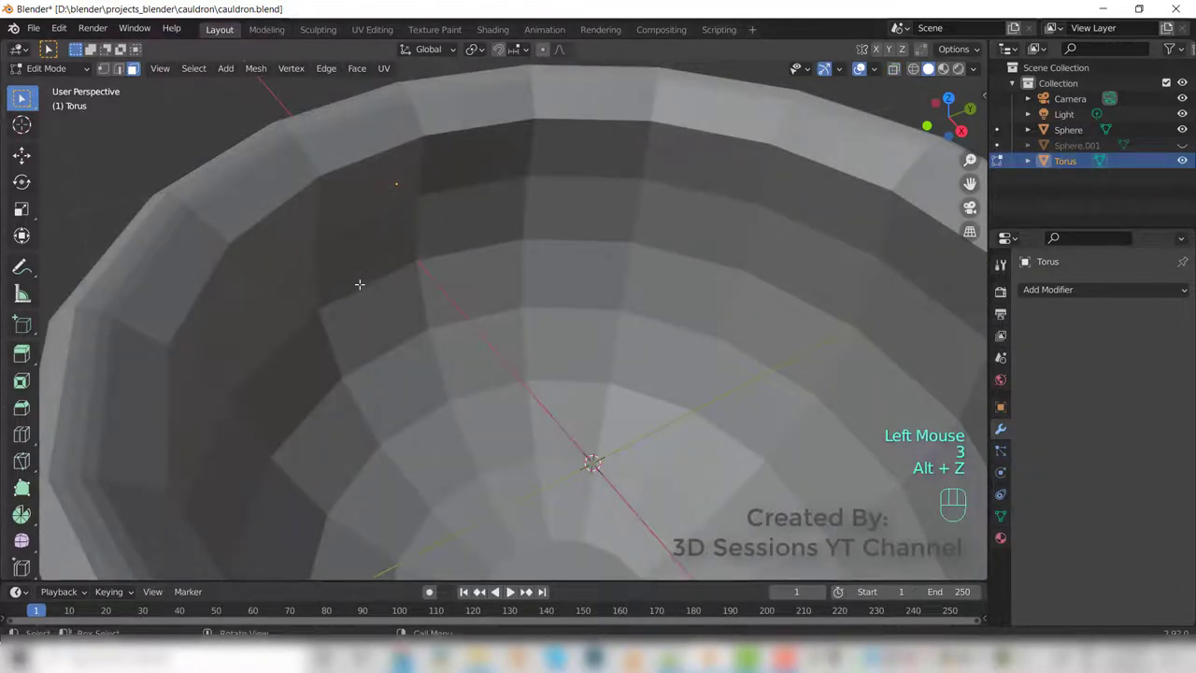
middle_drag(360, 284, 312, 358)
key(alt+z)
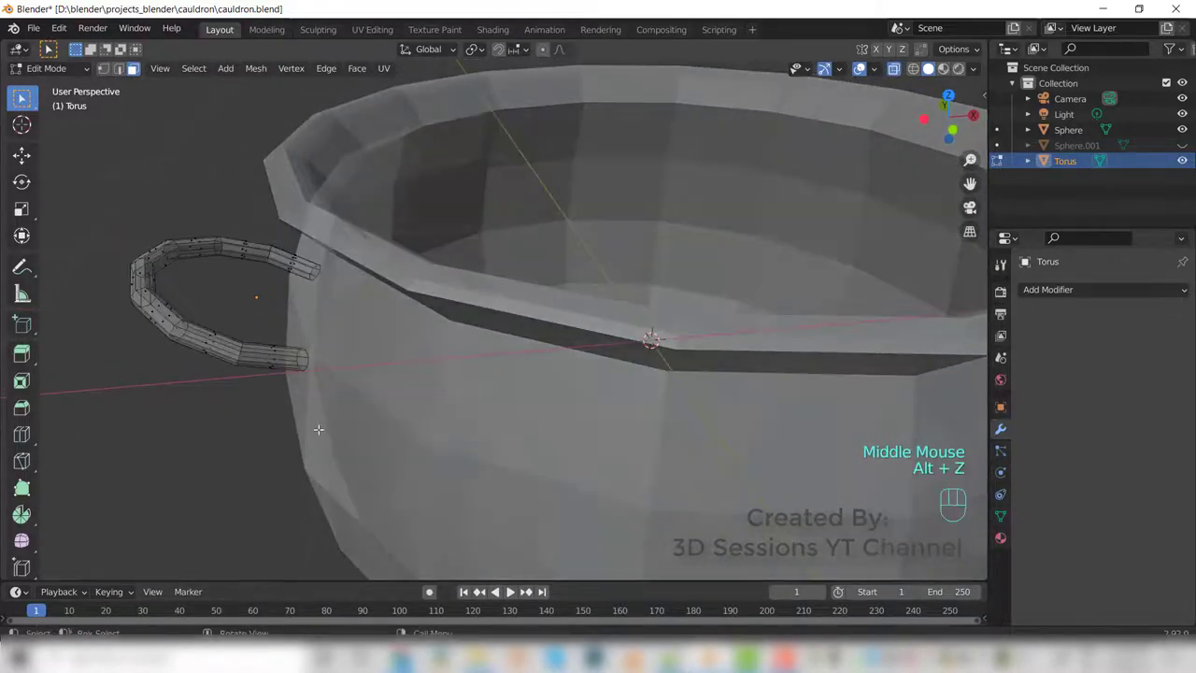
key(alt+z)
scroll(423, 447, down, 3)
Back in Object Mode, add a Mirror modifier to the Torus using Sphere as mirror object.
key(Tab)
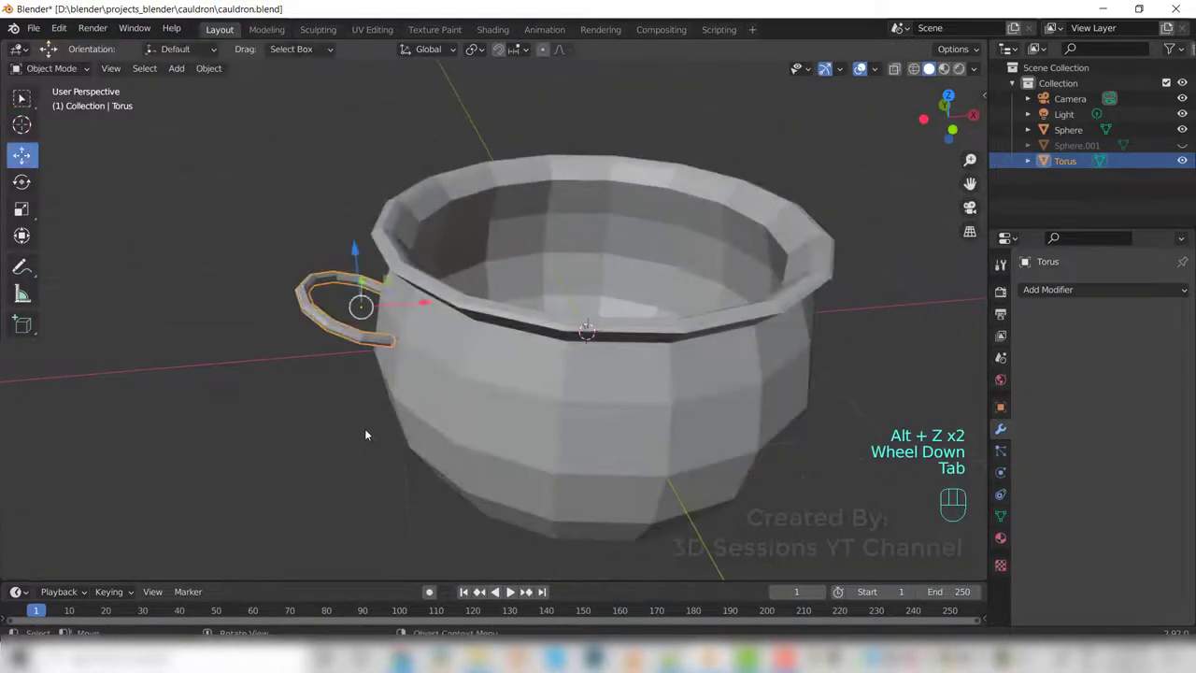
middle_drag(365, 428, 365, 417)
key(grave)
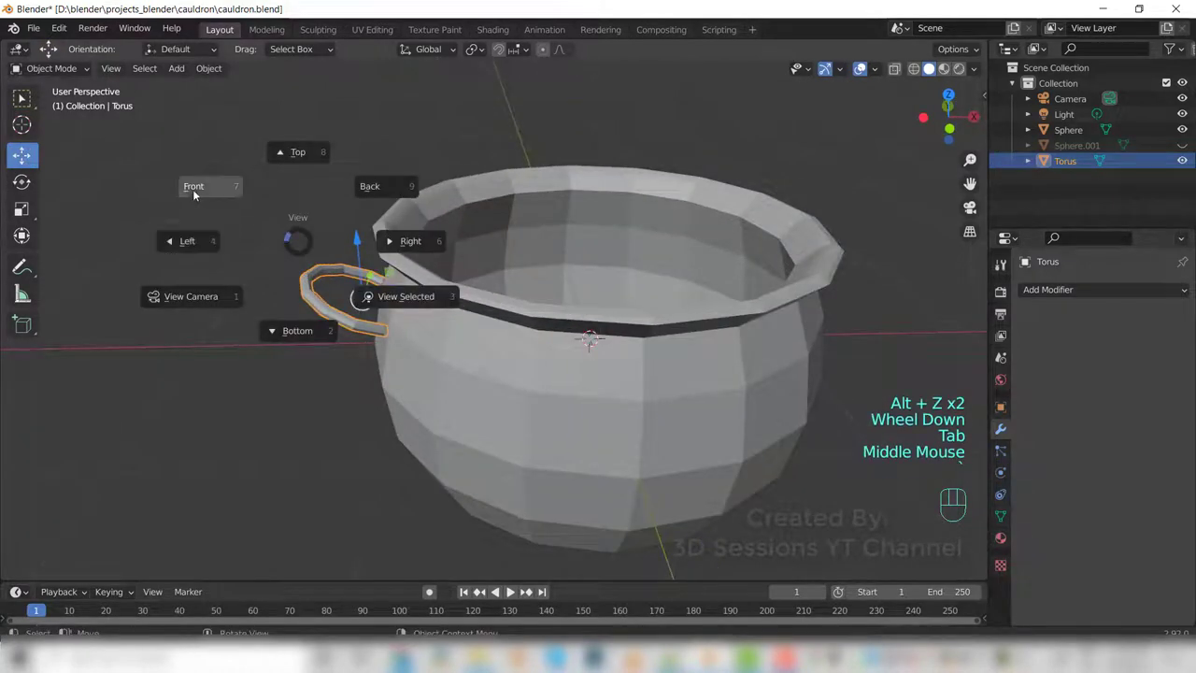
click(192, 187)
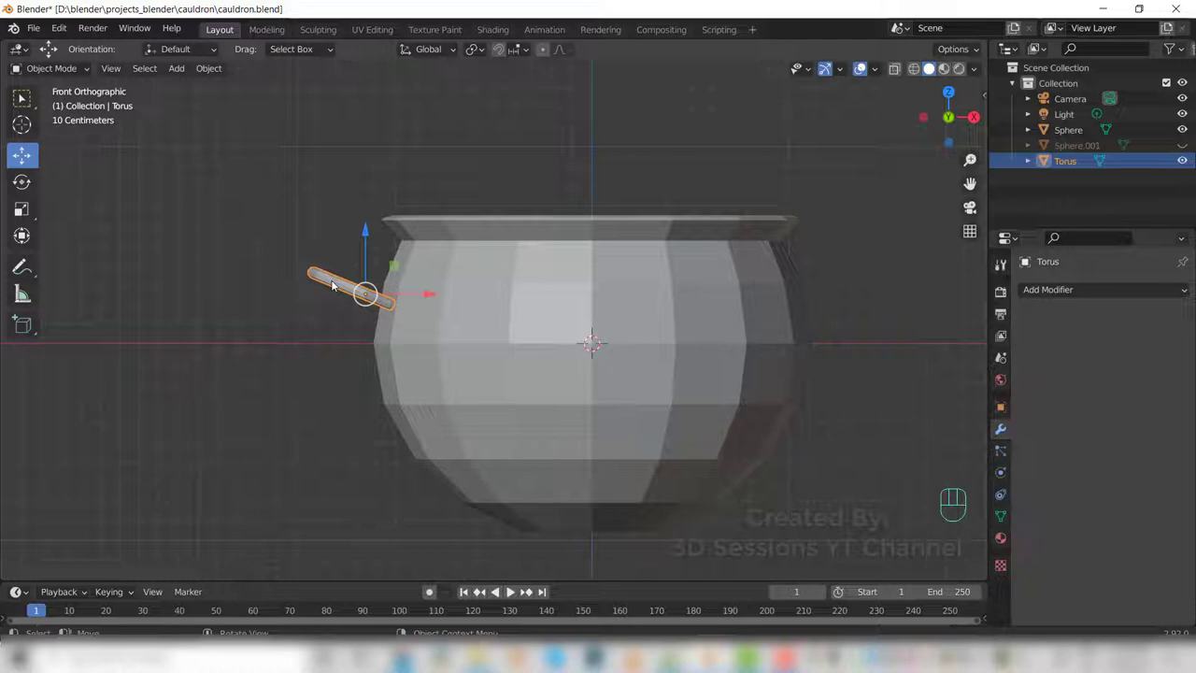
click(334, 285)
click(1159, 291)
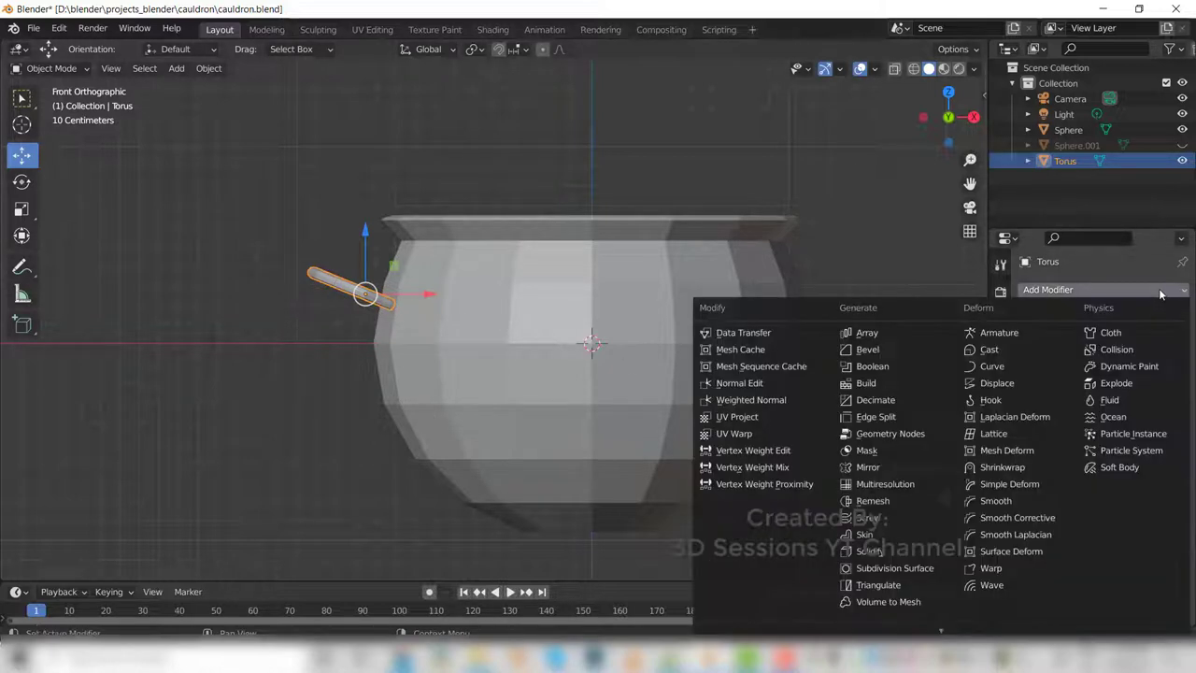
click(883, 469)
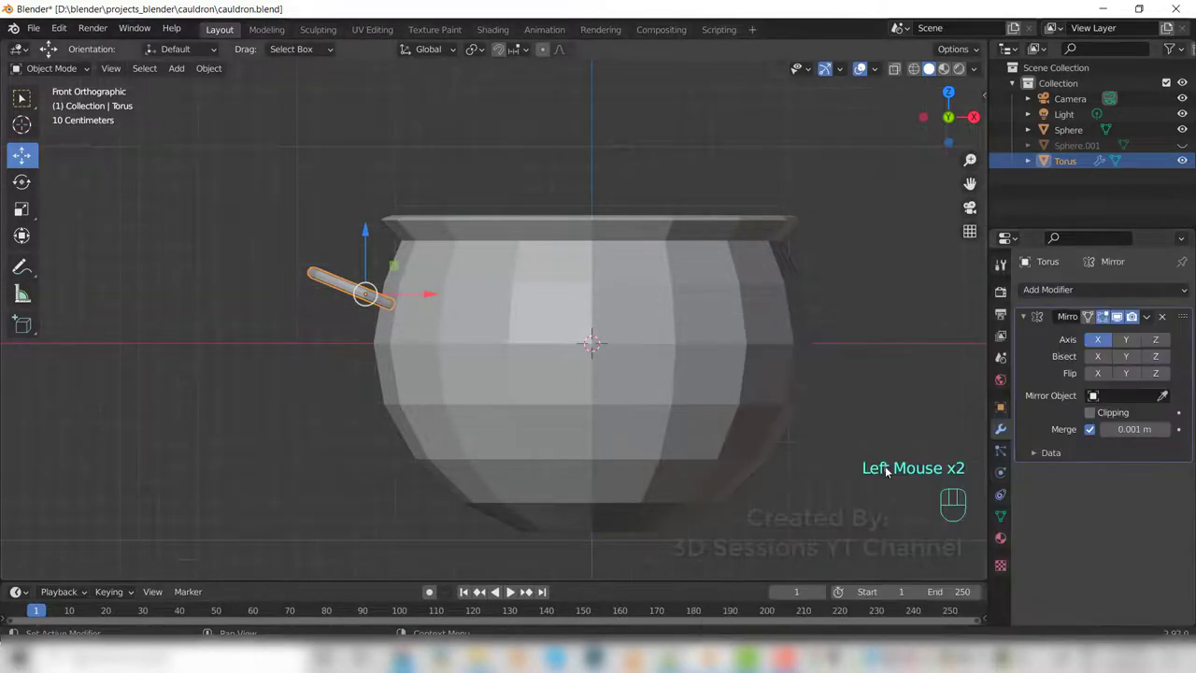
click(1144, 400)
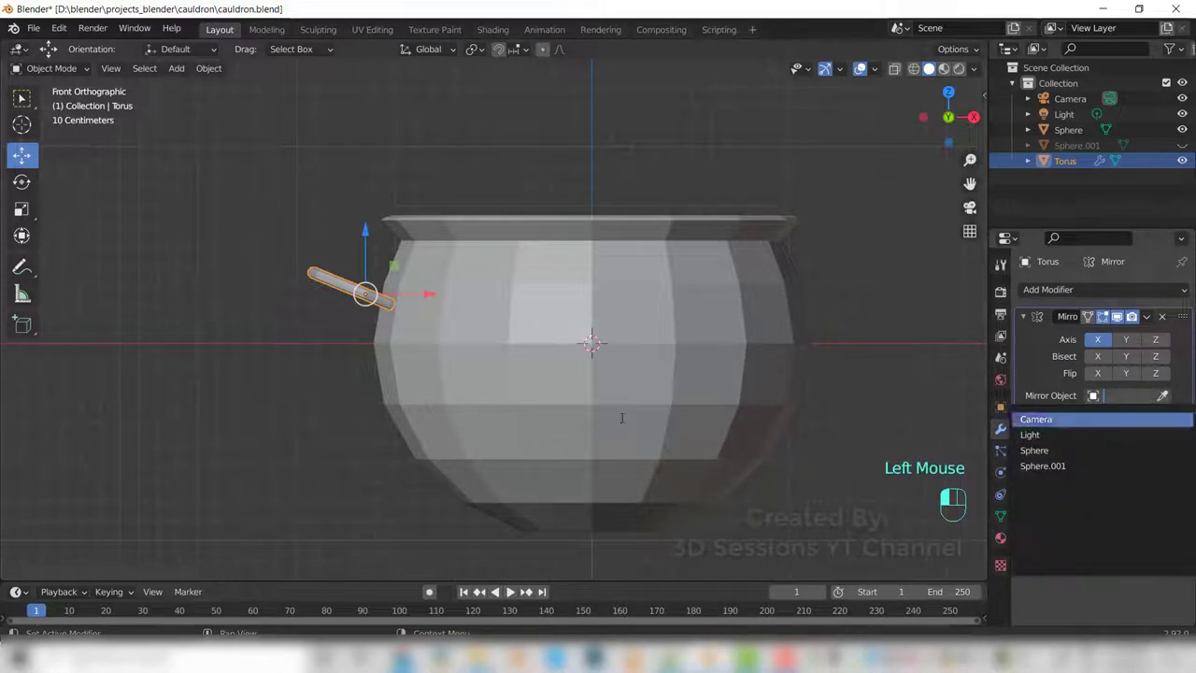
click(659, 388)
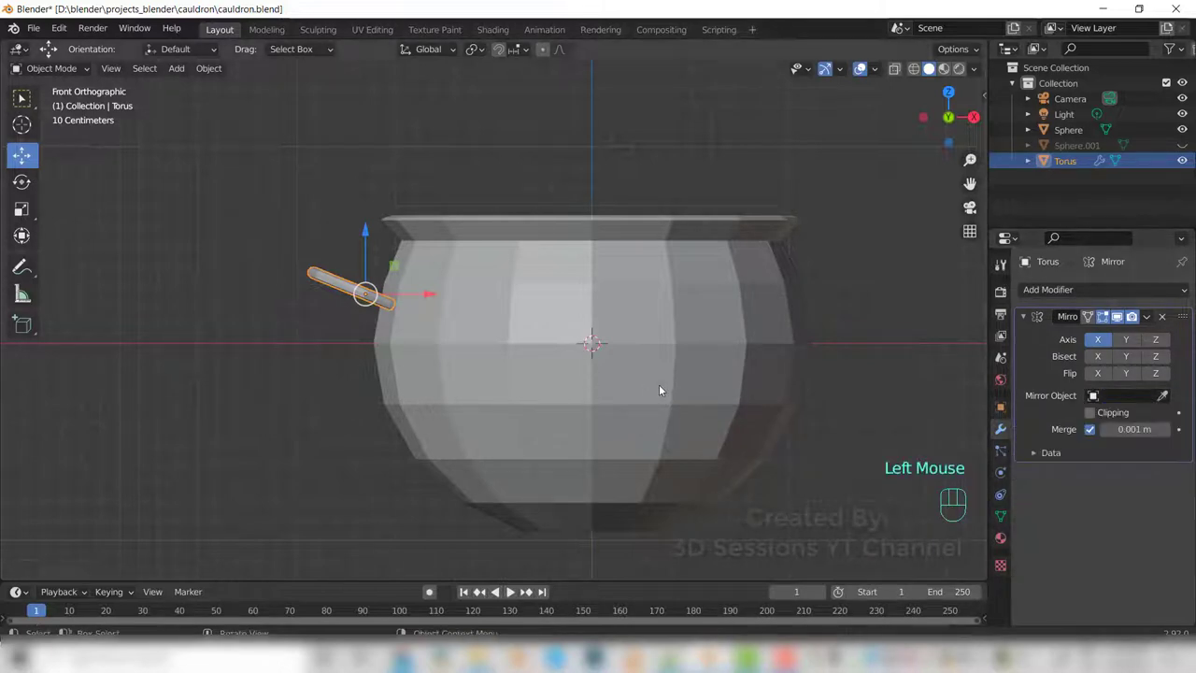
click(1129, 397)
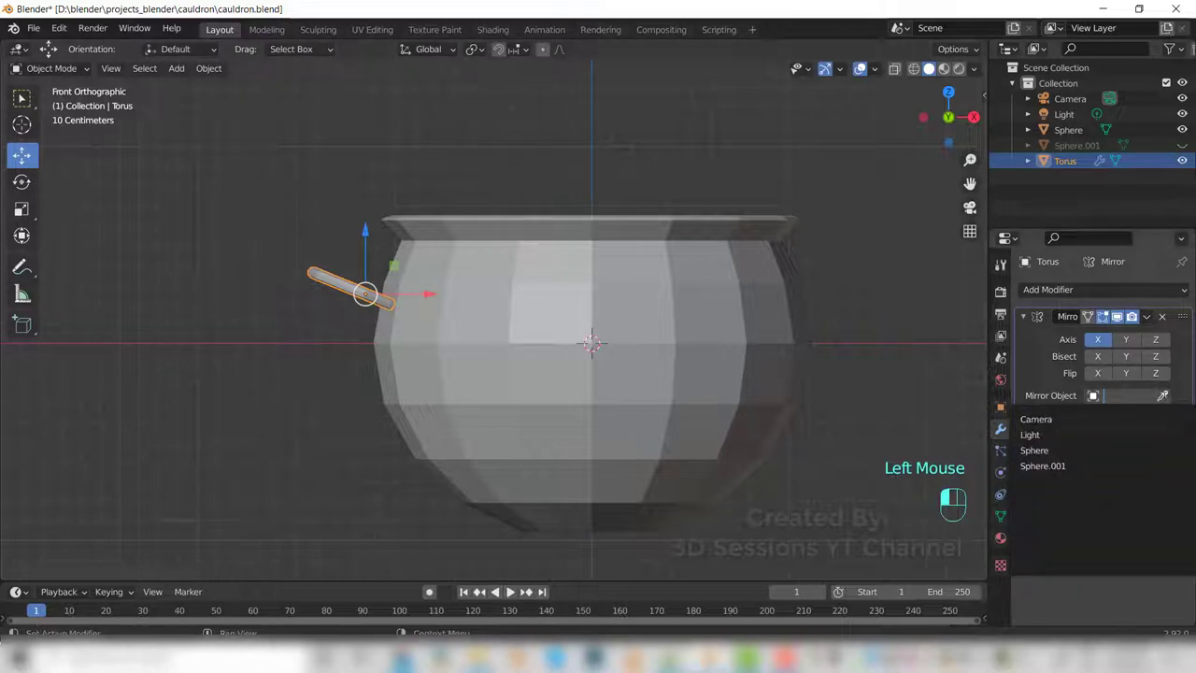
click(1035, 451)
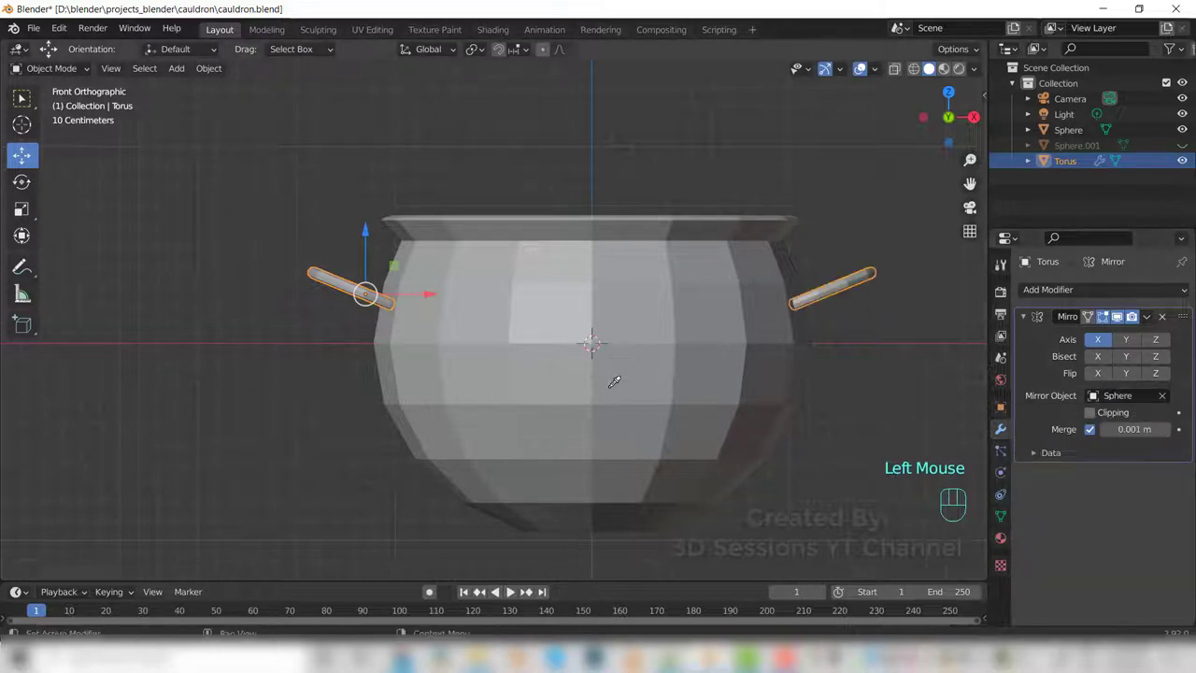
Check the mirrored handles in X-ray Edit Mode, return to Object Mode, and save.
key(Tab)
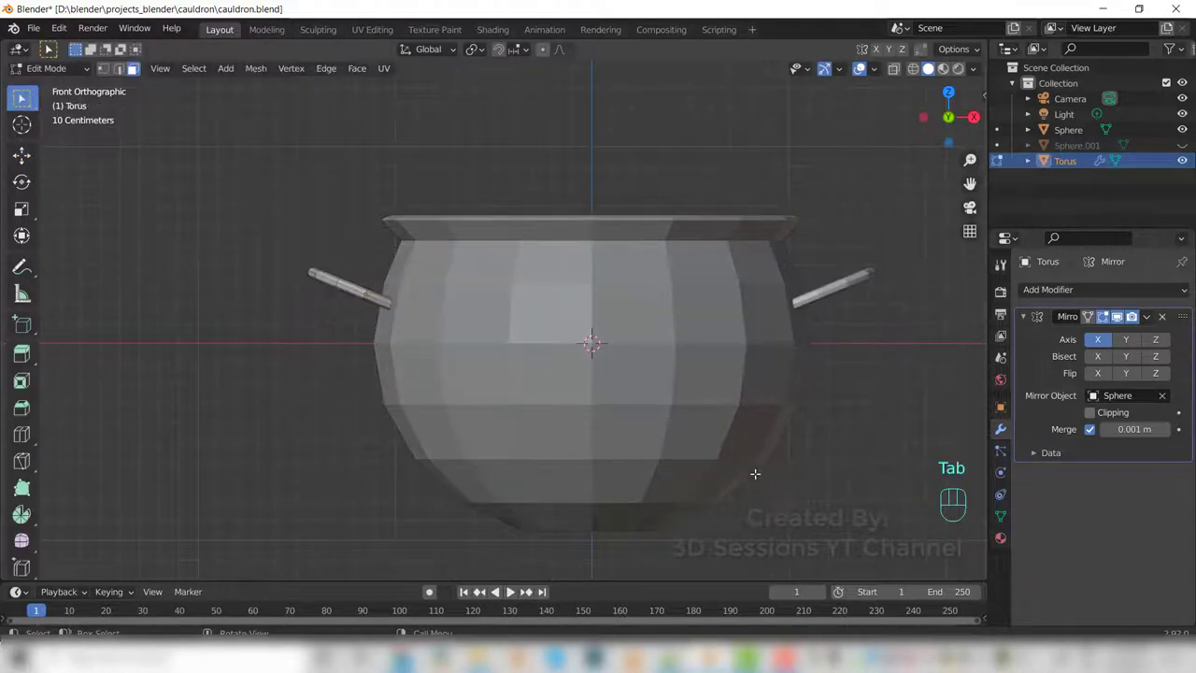
key(alt+z)
middle_drag(738, 481, 659, 417)
key(Tab)
click(798, 559)
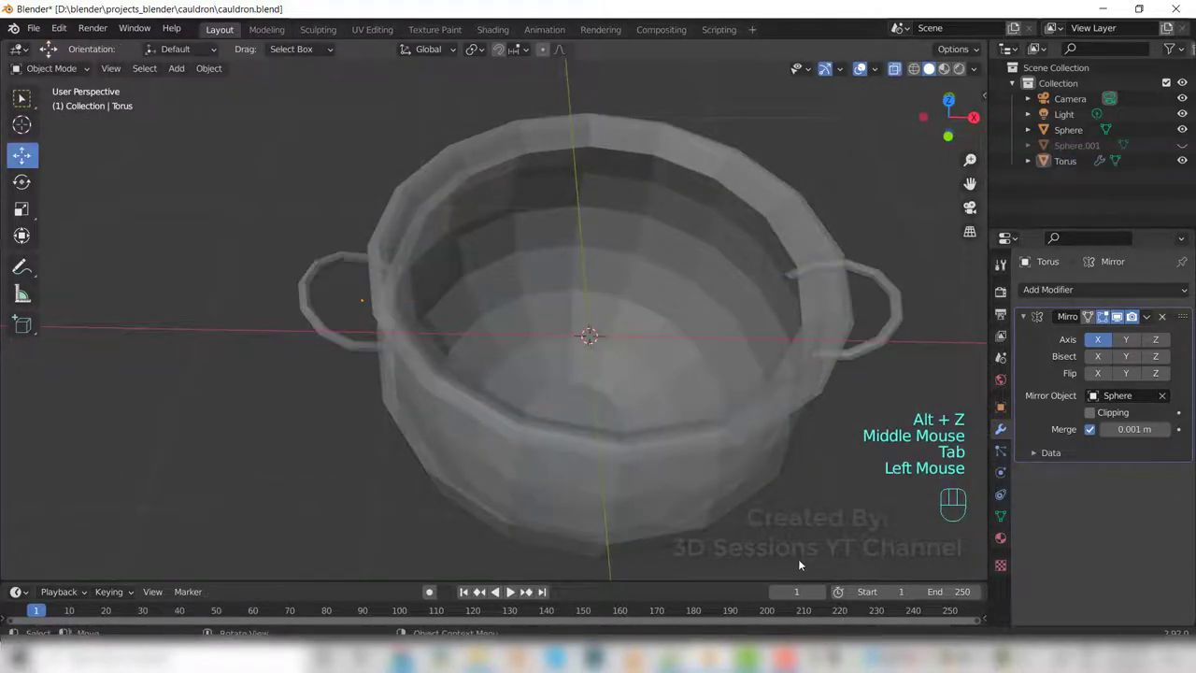
key(alt+z)
middle_drag(687, 514, 603, 477)
alt+middle_drag(327, 352, 805, 325)
click(809, 295)
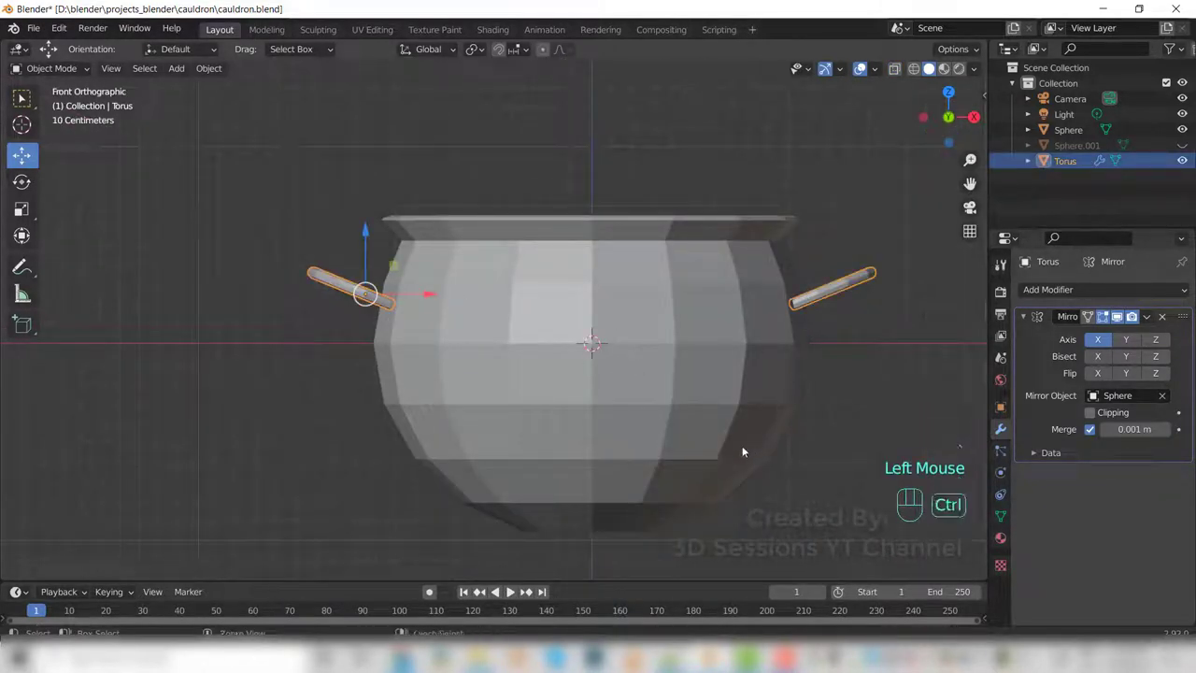
key(ctrl+s)
Unhide the Sphere.001 liquid and save cauldron.blend again.
click(1181, 146)
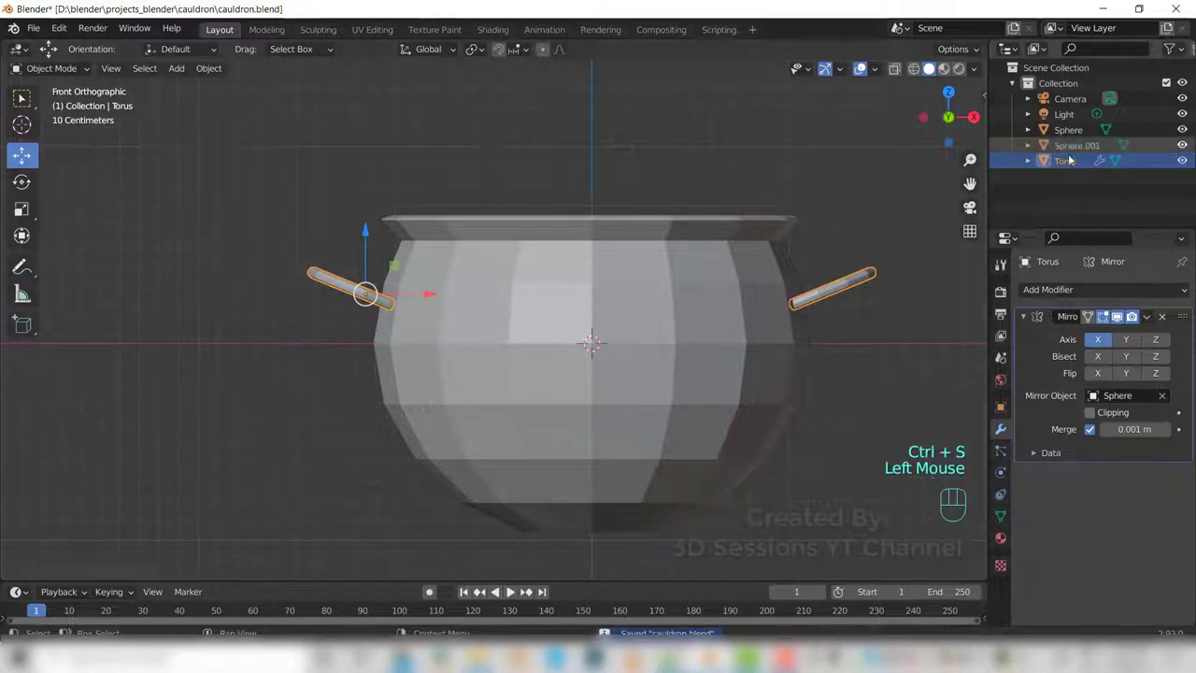
middle_drag(641, 233, 651, 323)
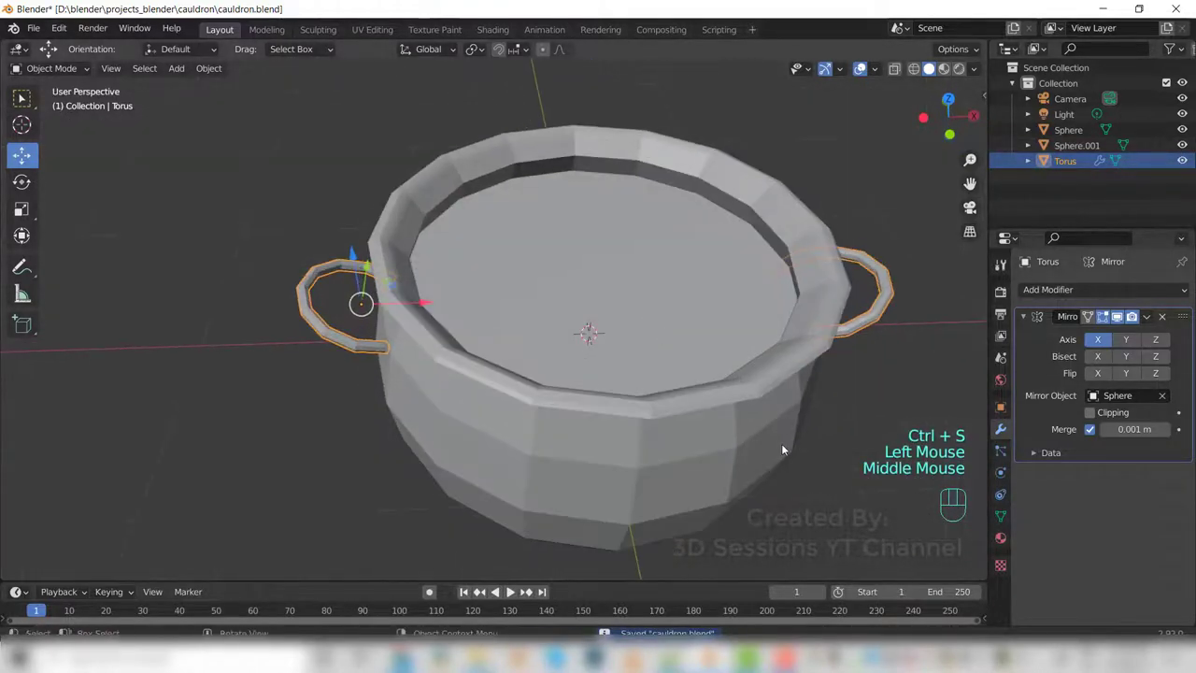
key(ctrl+s)
middle_drag(486, 421, 458, 348)
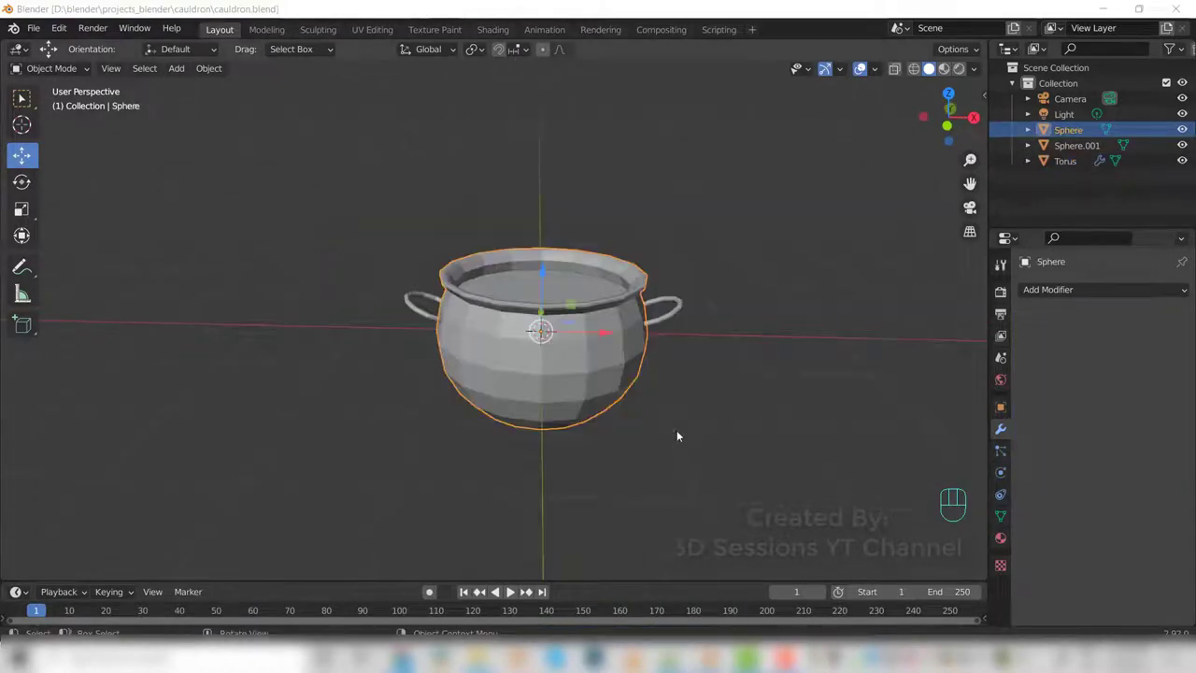
Switch the viewport to Rendered shading with Scene World lighting turned off.
click(692, 412)
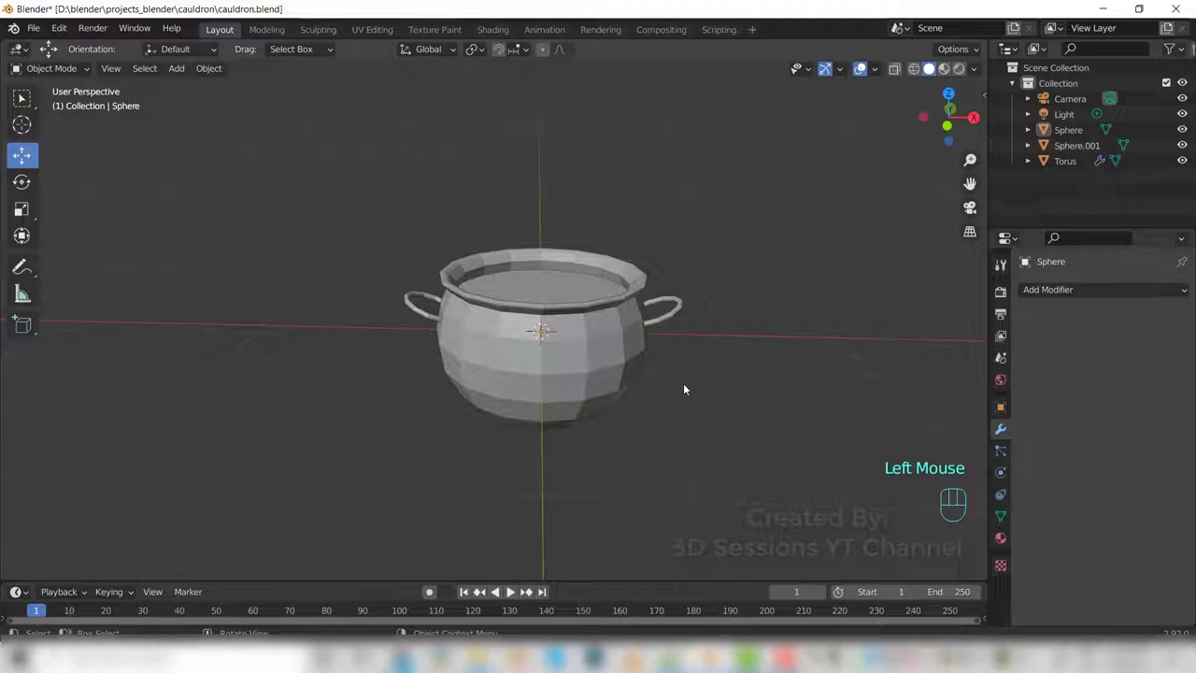
key(z)
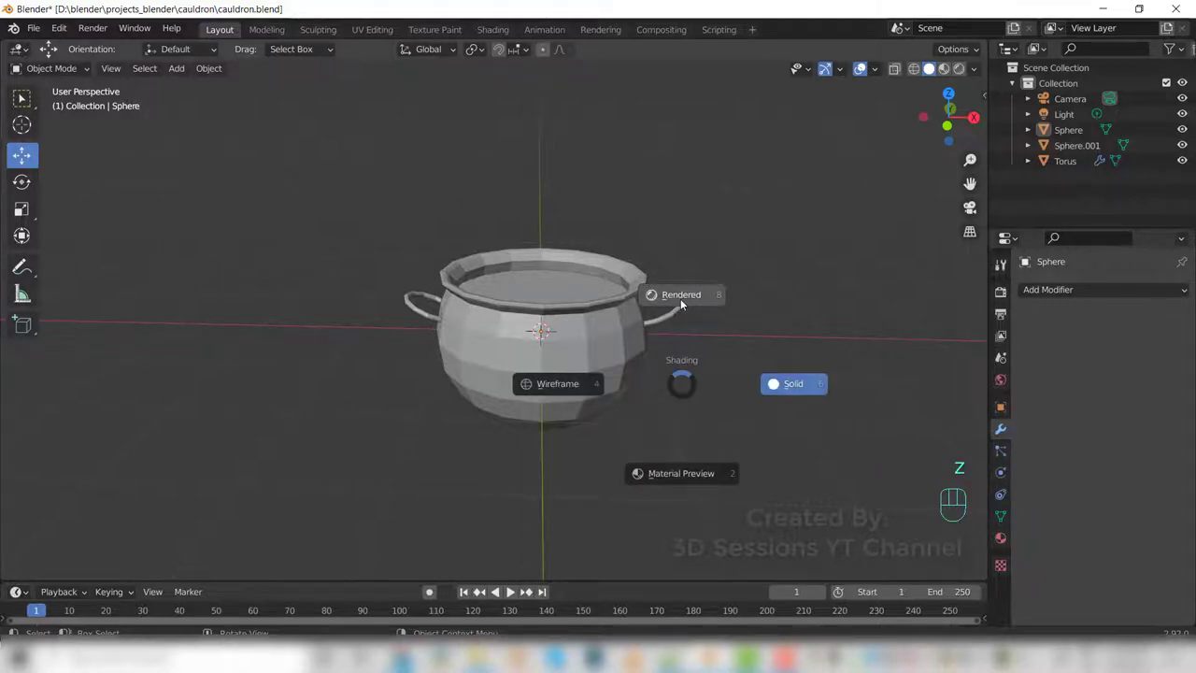
click(681, 298)
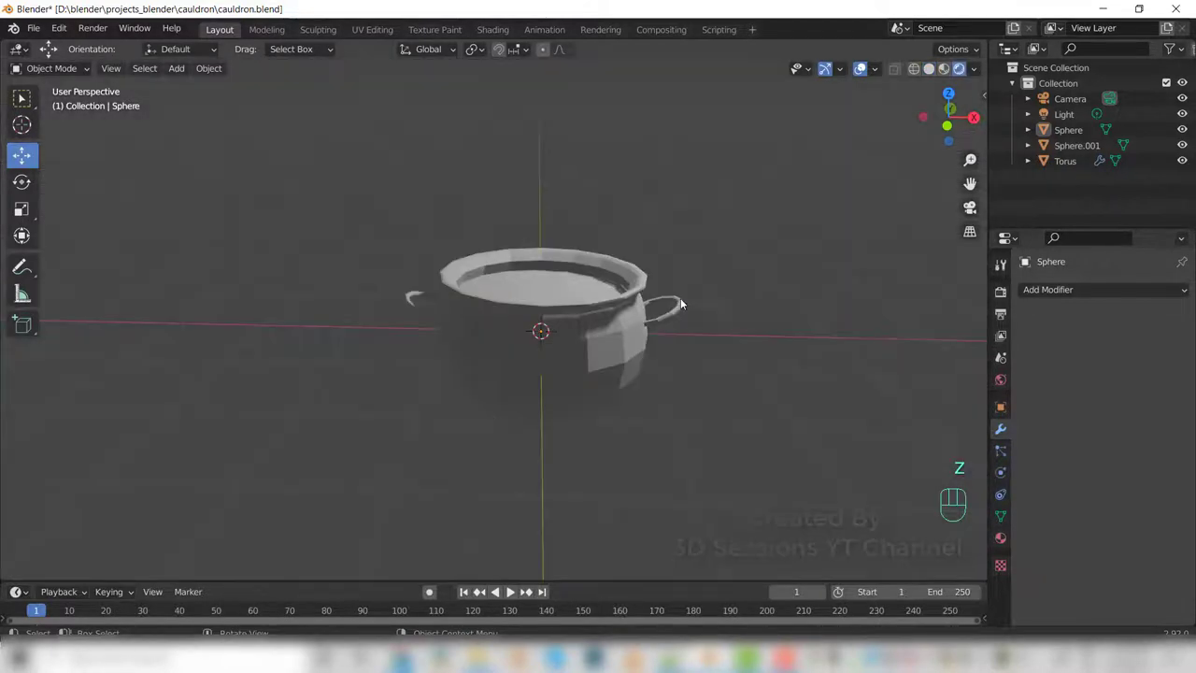
click(974, 70)
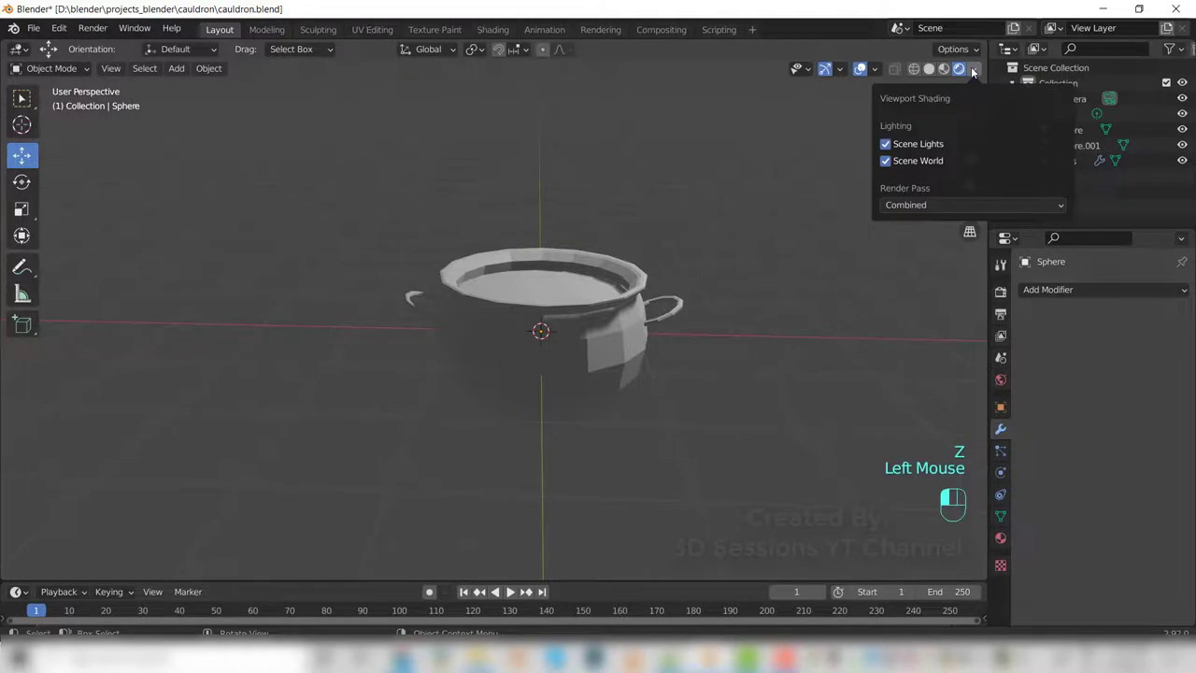
click(886, 162)
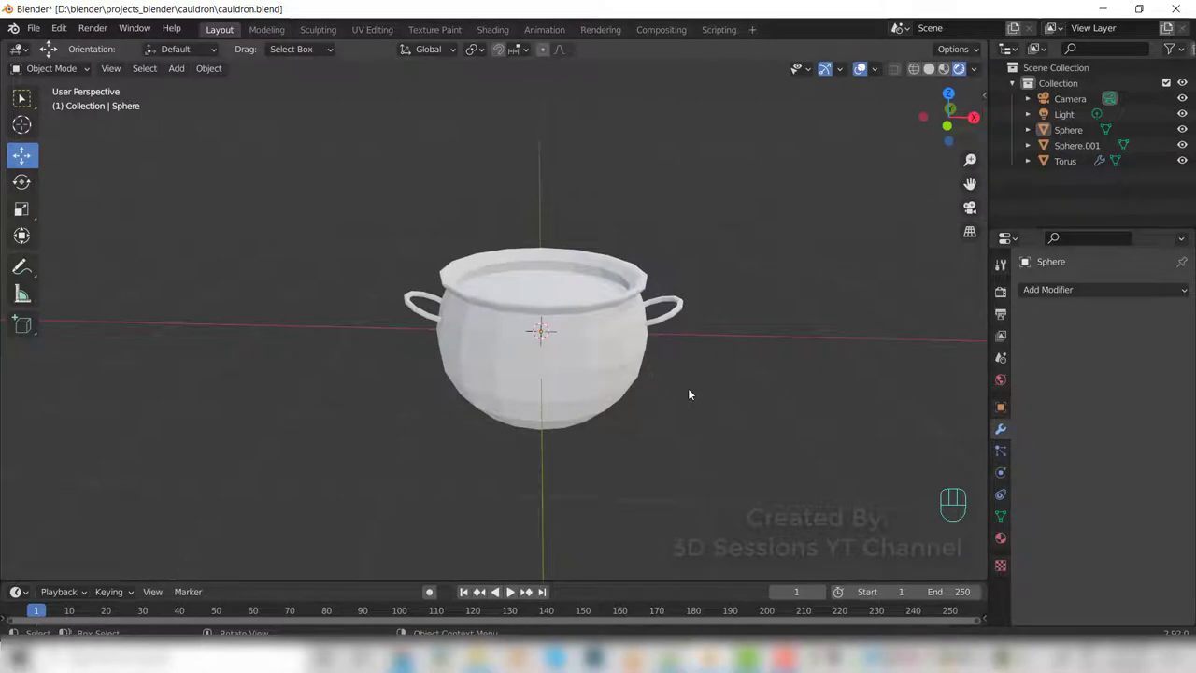
Enable Eevee Ambient Occlusion, Bloom, and Screen Space Reflections with Refraction.
click(1001, 293)
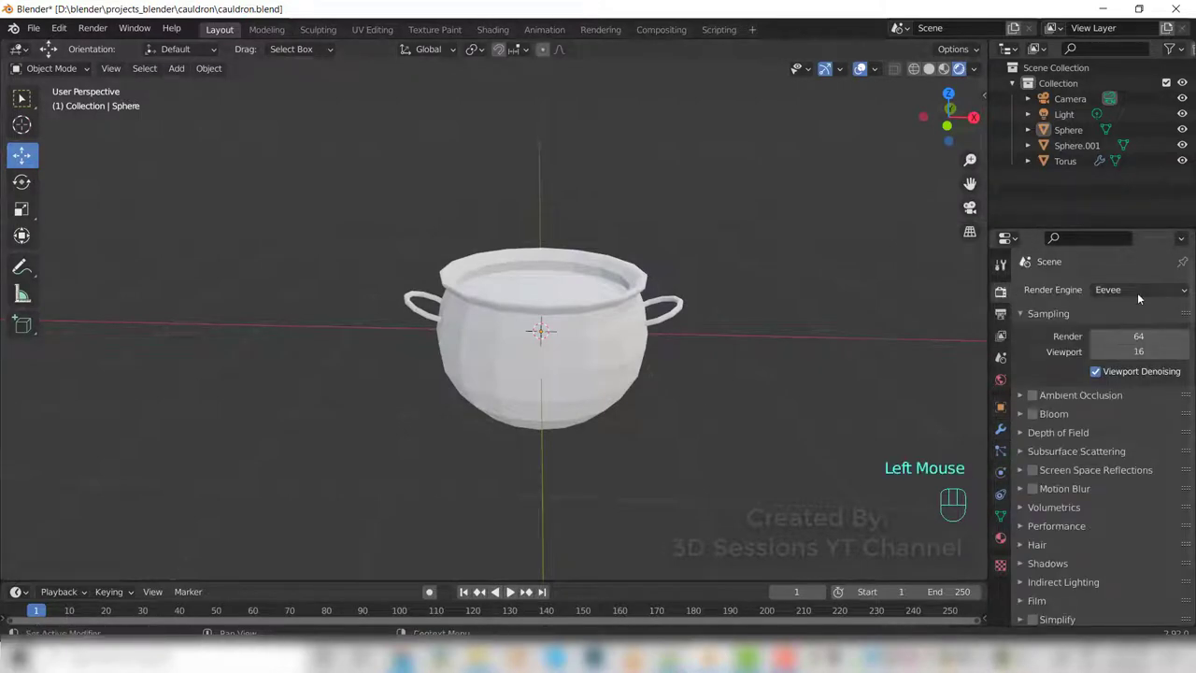
click(1033, 397)
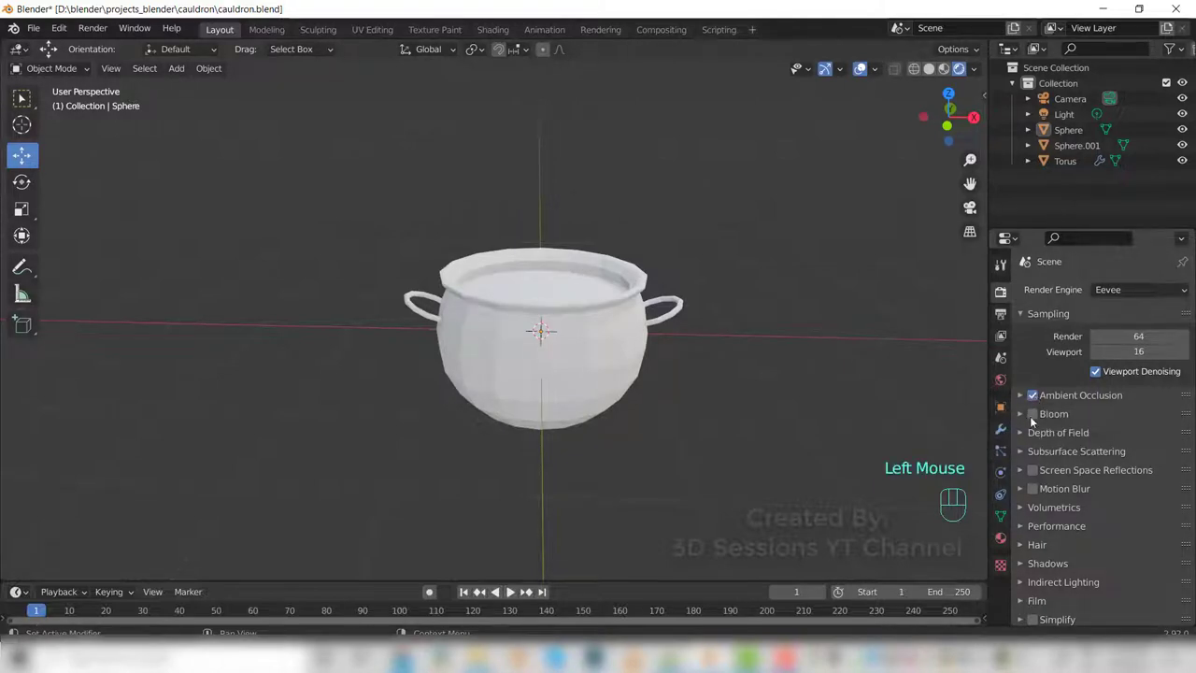
click(1034, 416)
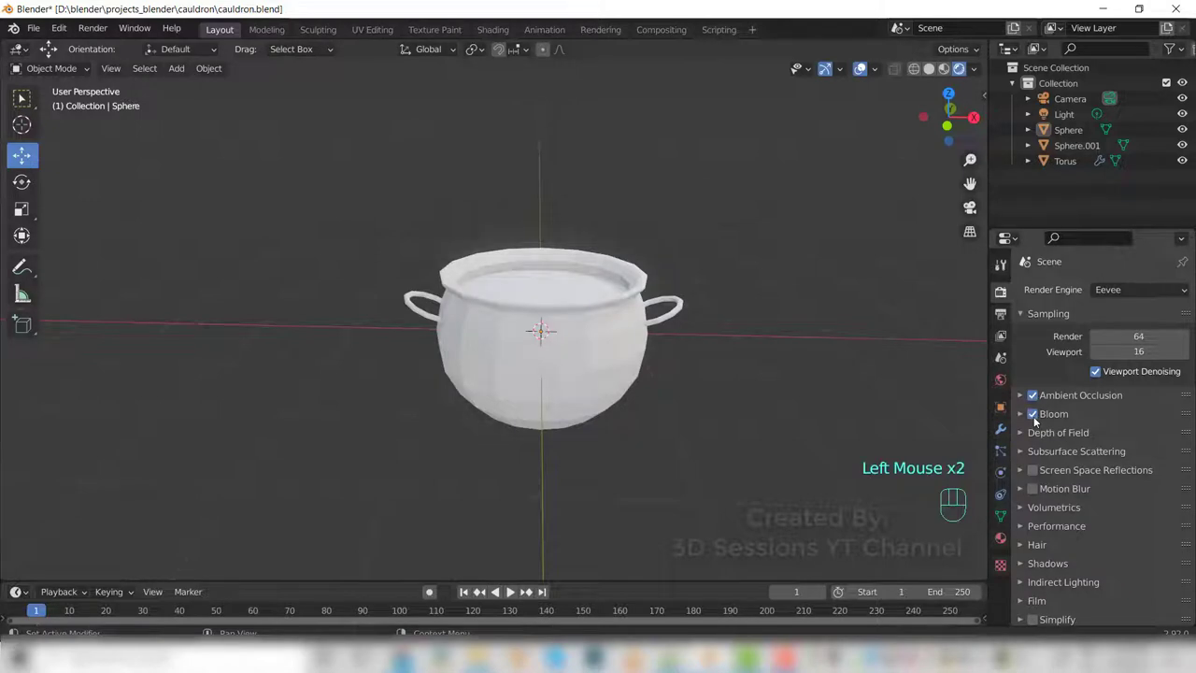
click(1033, 473)
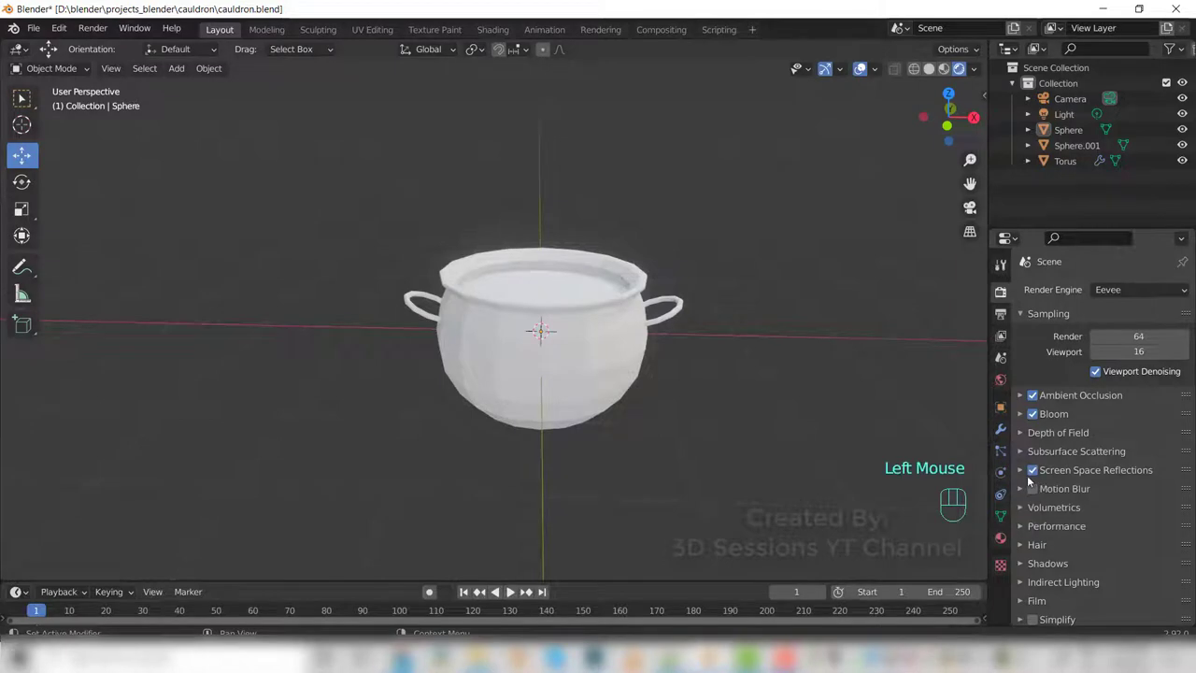
click(1021, 471)
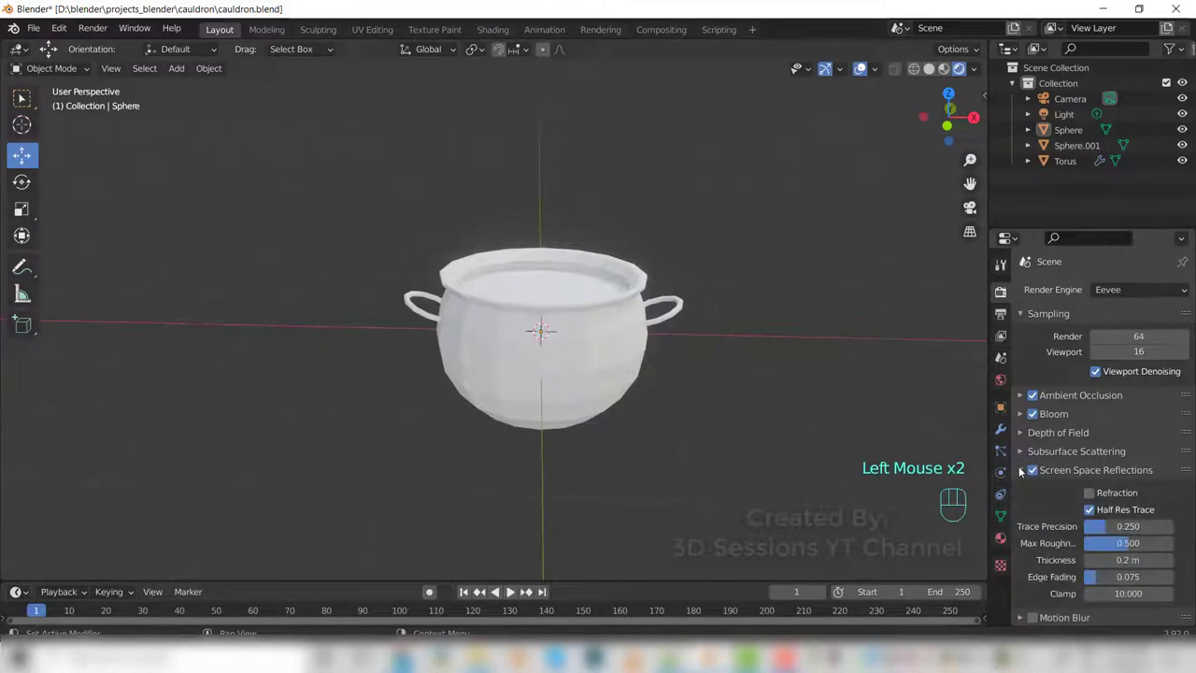
click(1089, 494)
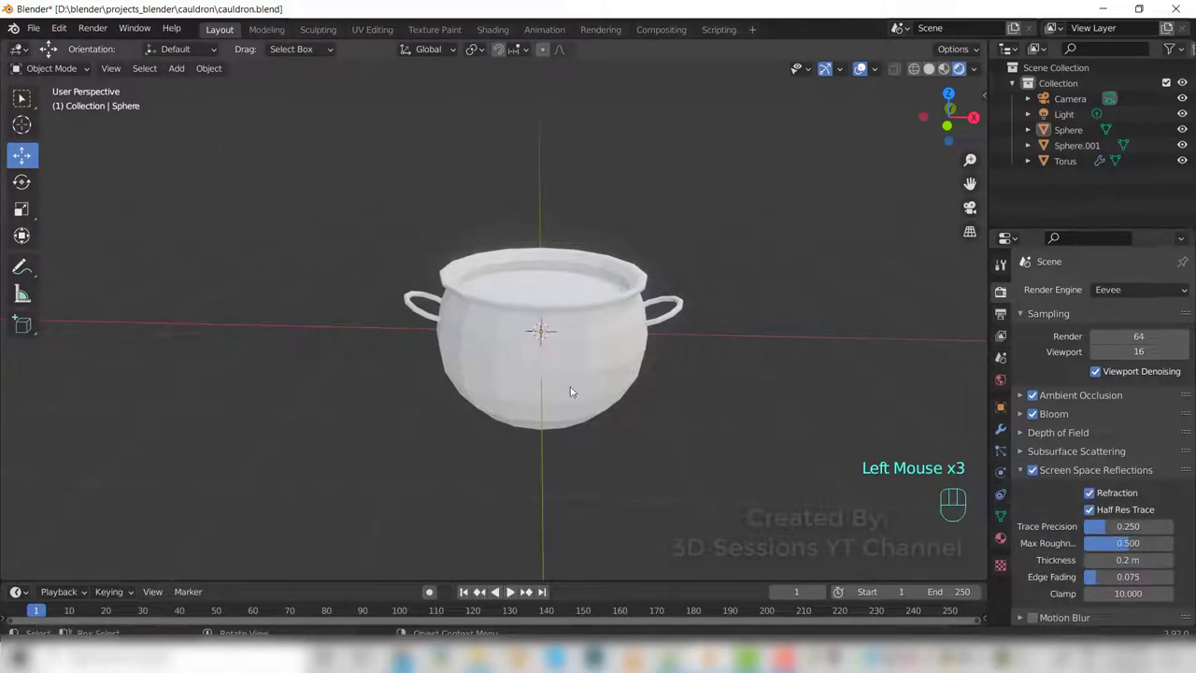
Give the cauldron body a new material, Material.001, with a near-black base color.
click(1001, 537)
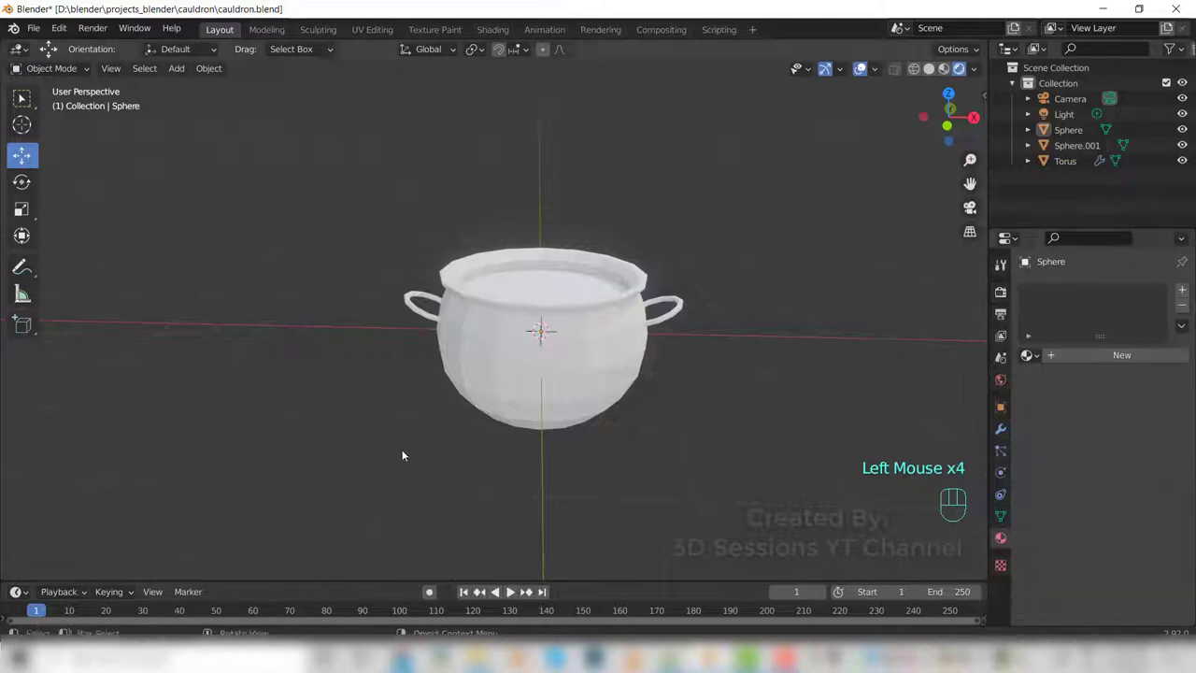
click(585, 359)
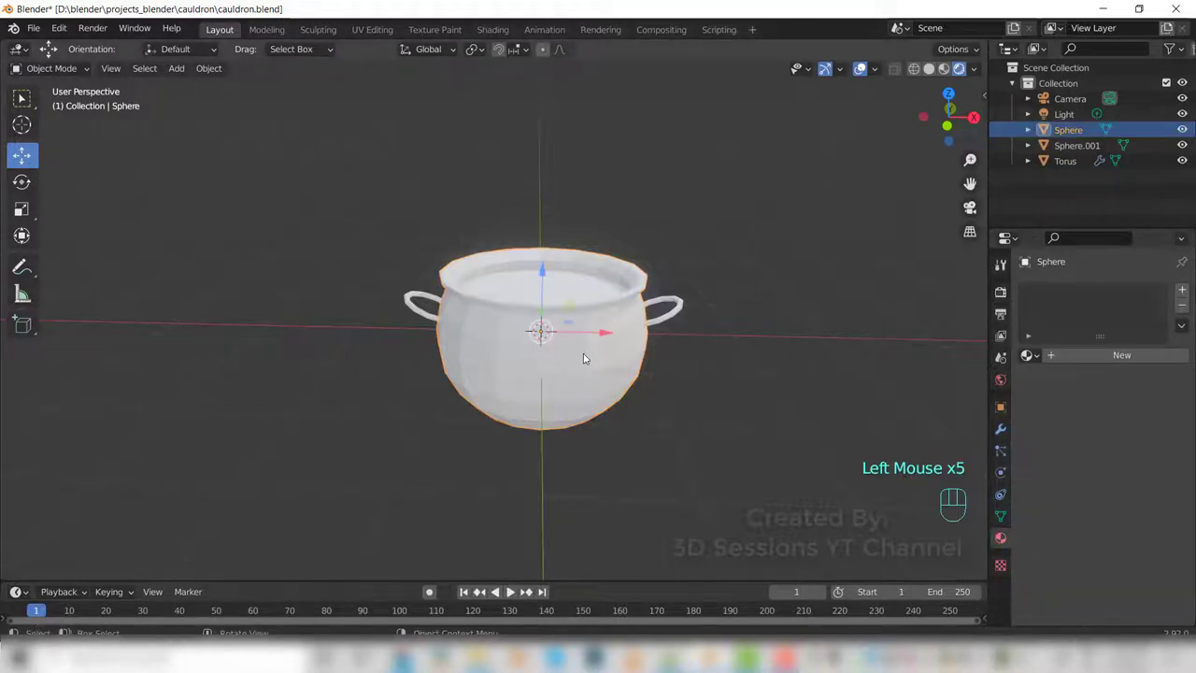
click(1186, 296)
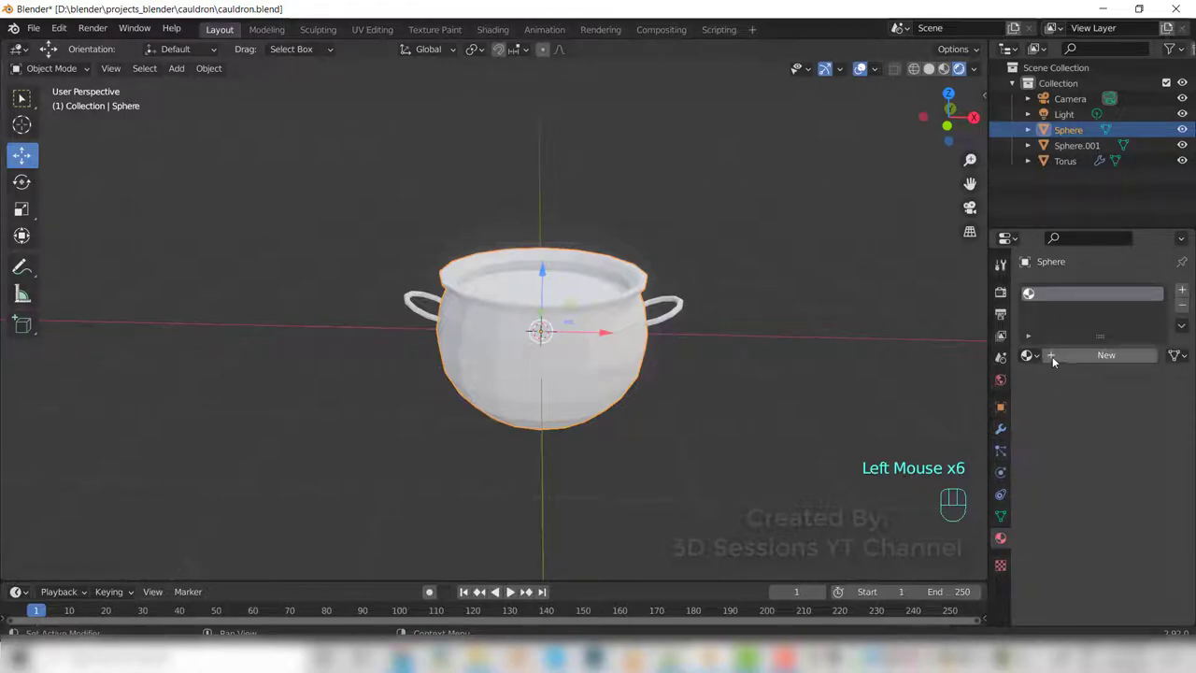
click(1052, 356)
click(1122, 516)
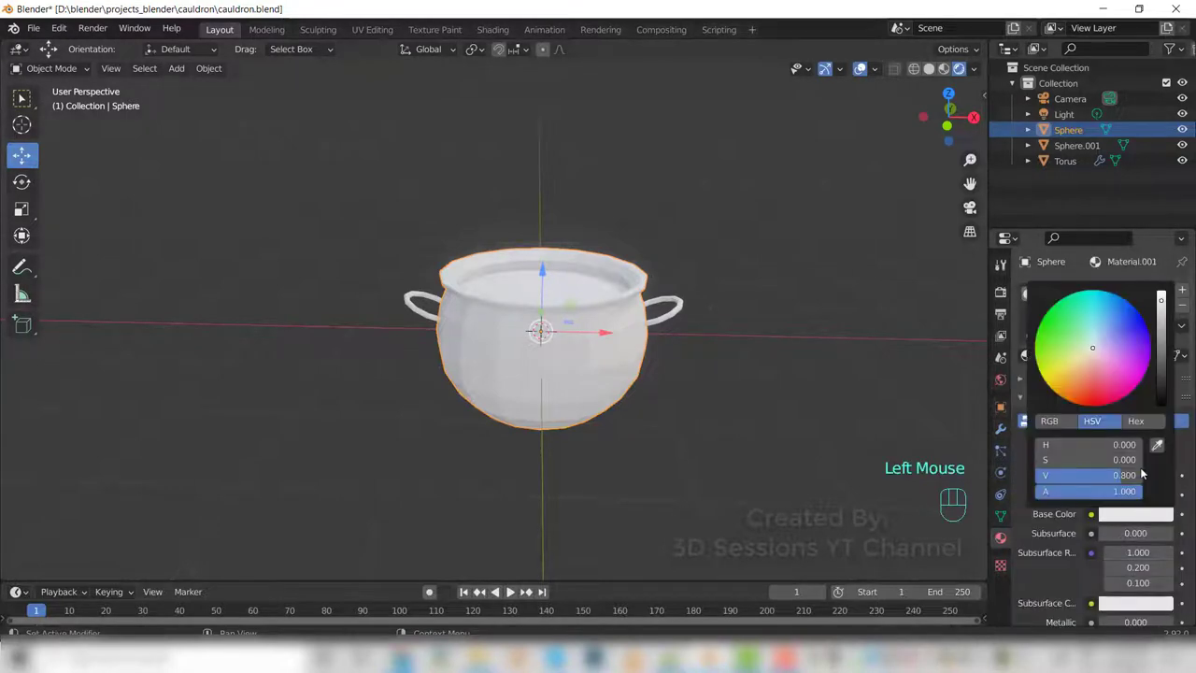
drag(1163, 302, 1161, 392)
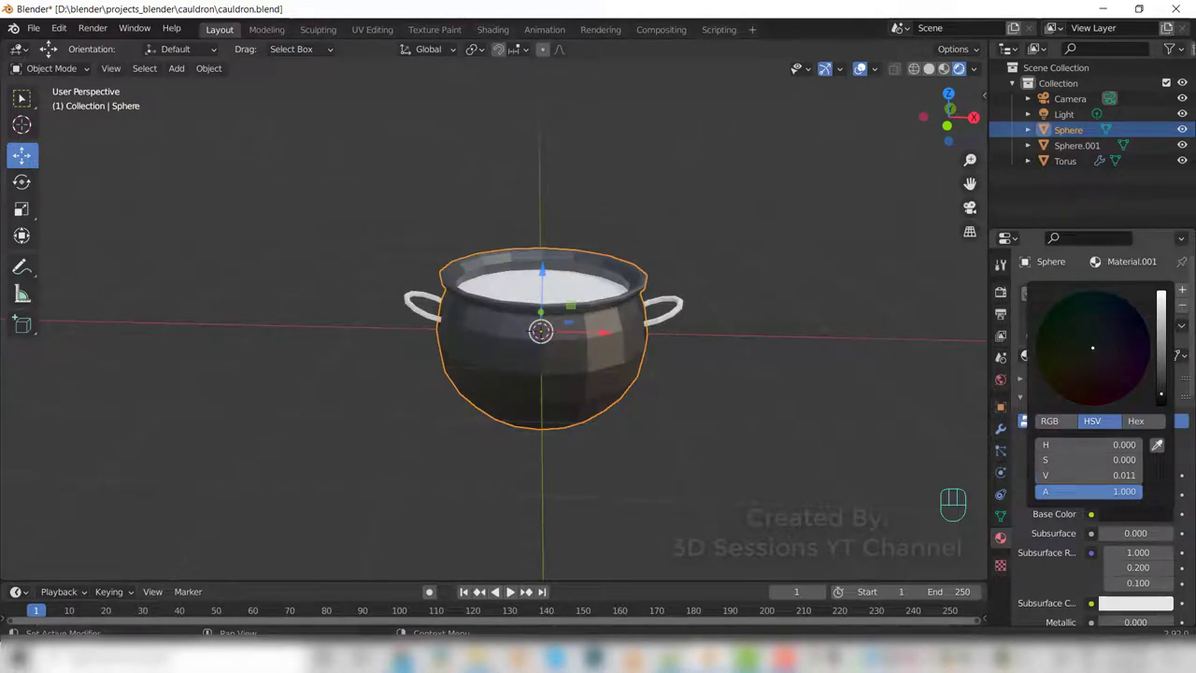
click(629, 385)
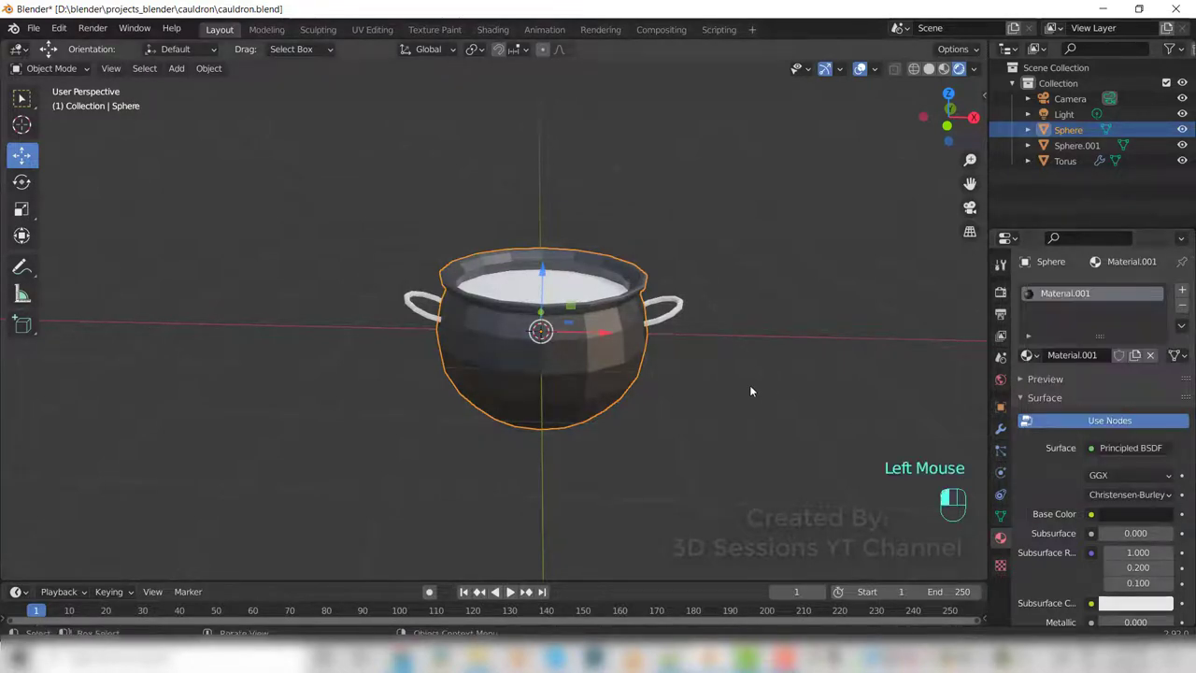
Assign Material.001 to the torus handles as well.
click(422, 305)
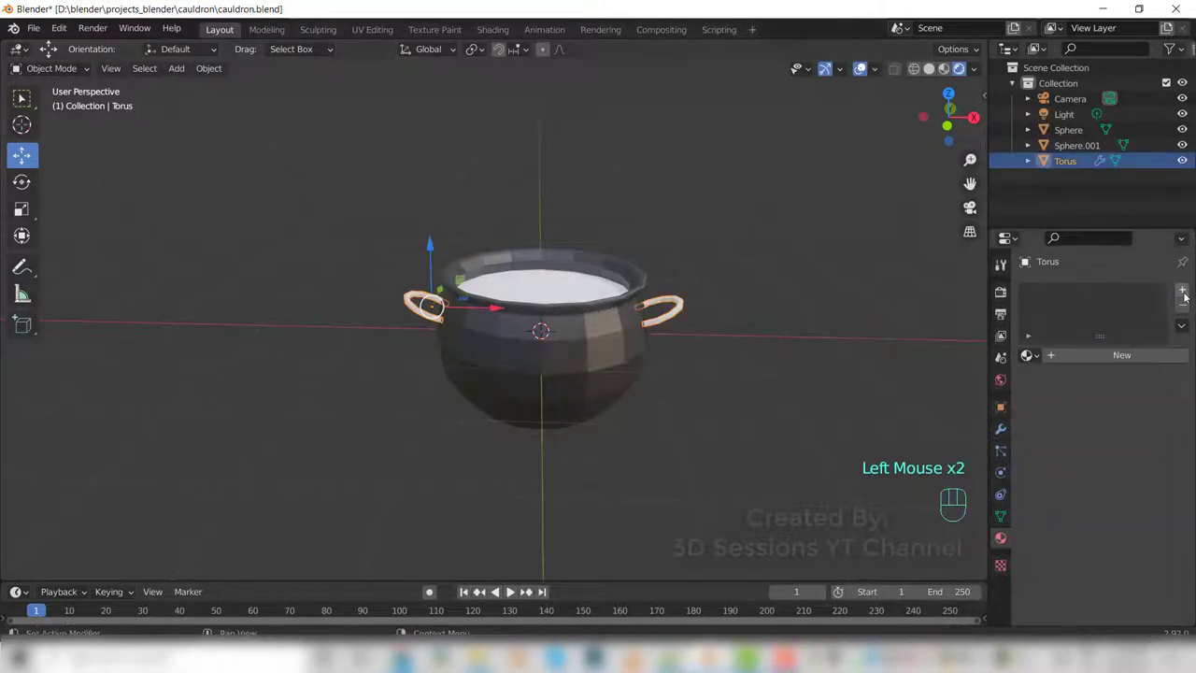
click(1182, 289)
click(1031, 355)
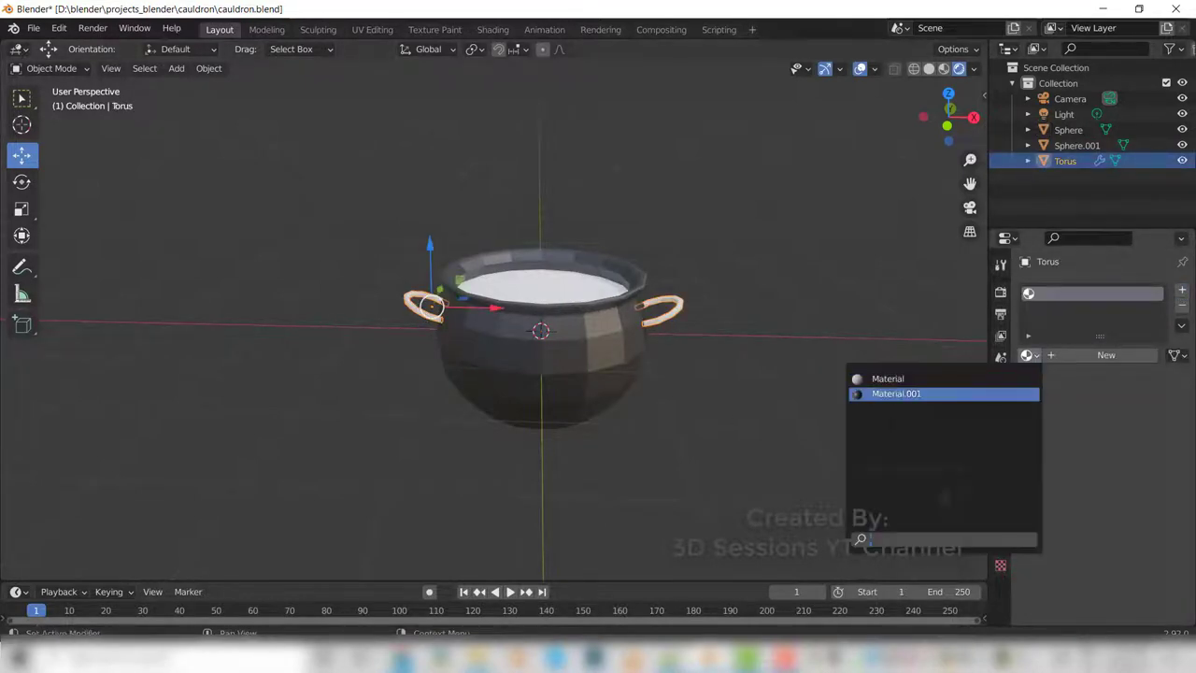
click(929, 393)
click(602, 416)
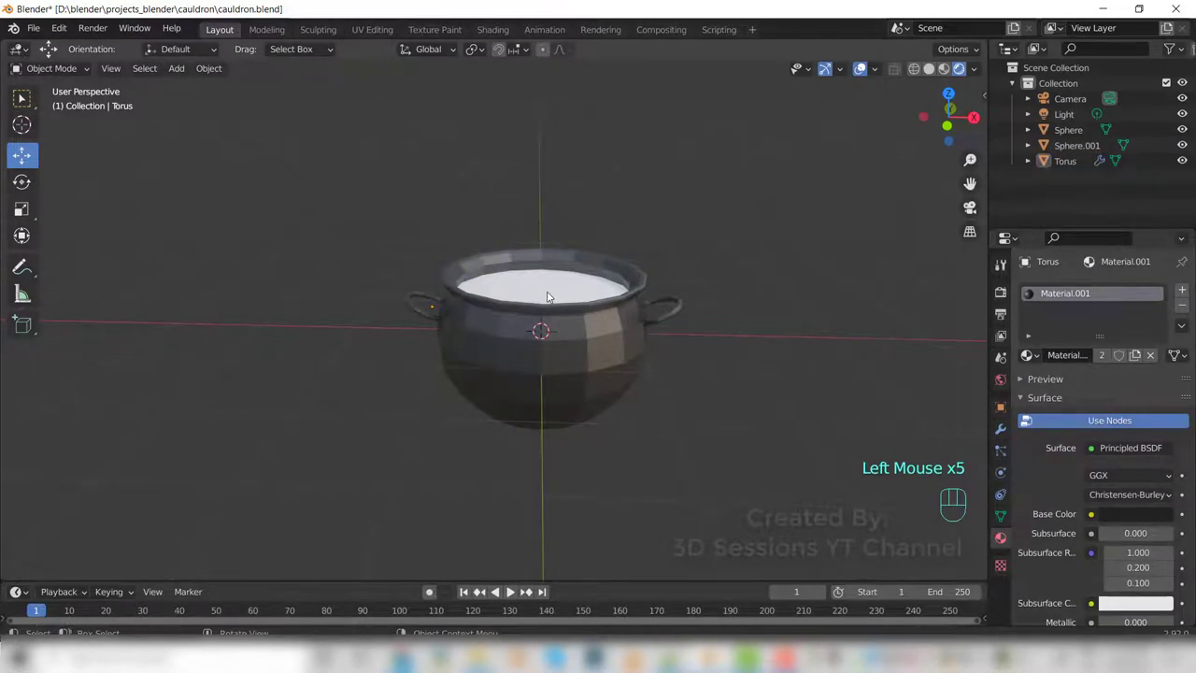
Give the liquid disc Sphere.001 a new material with an Emission surface shader.
click(547, 297)
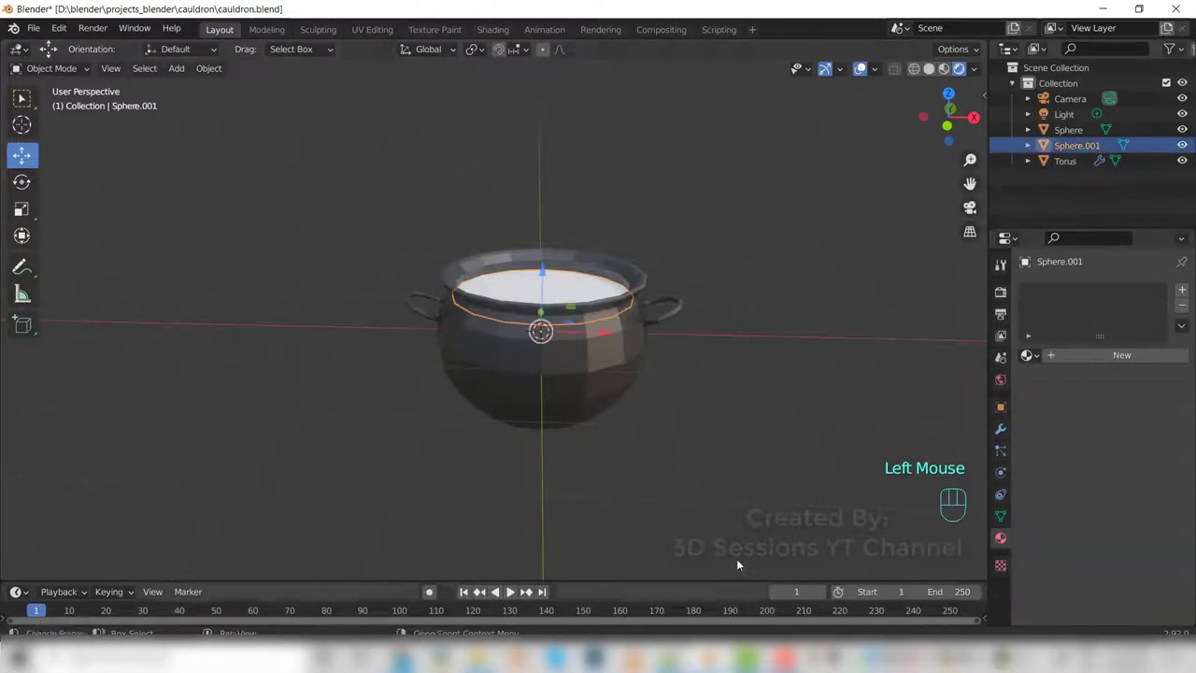
middle_drag(679, 334, 634, 365)
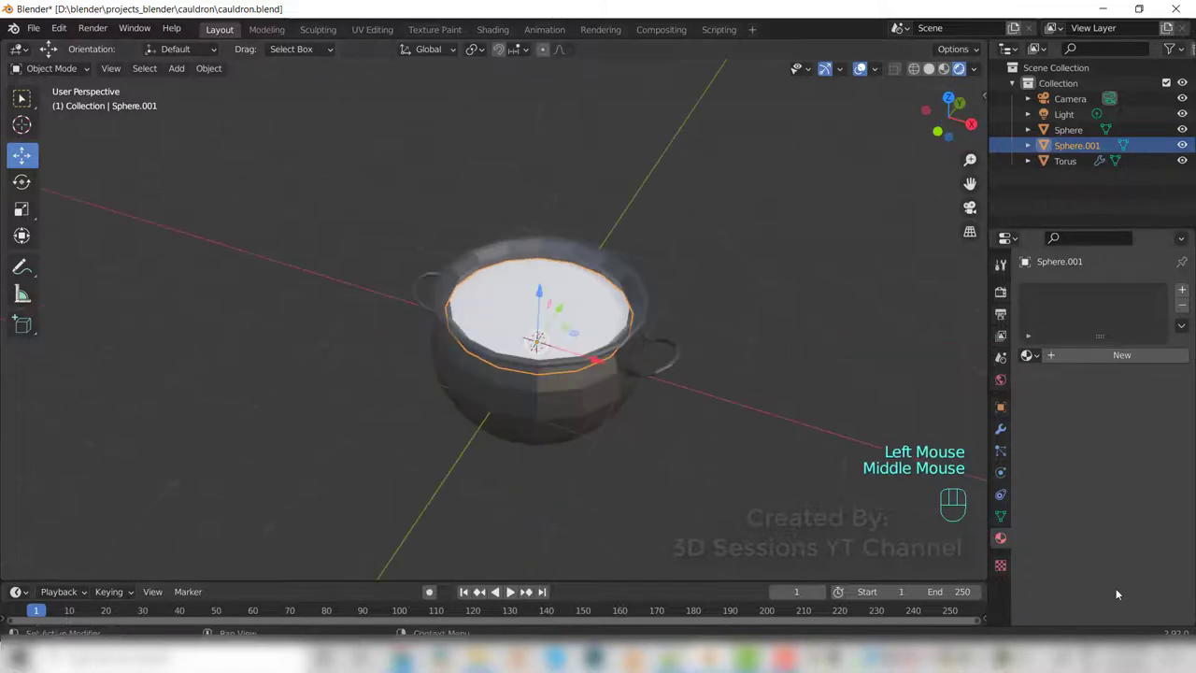
click(1182, 289)
click(1061, 355)
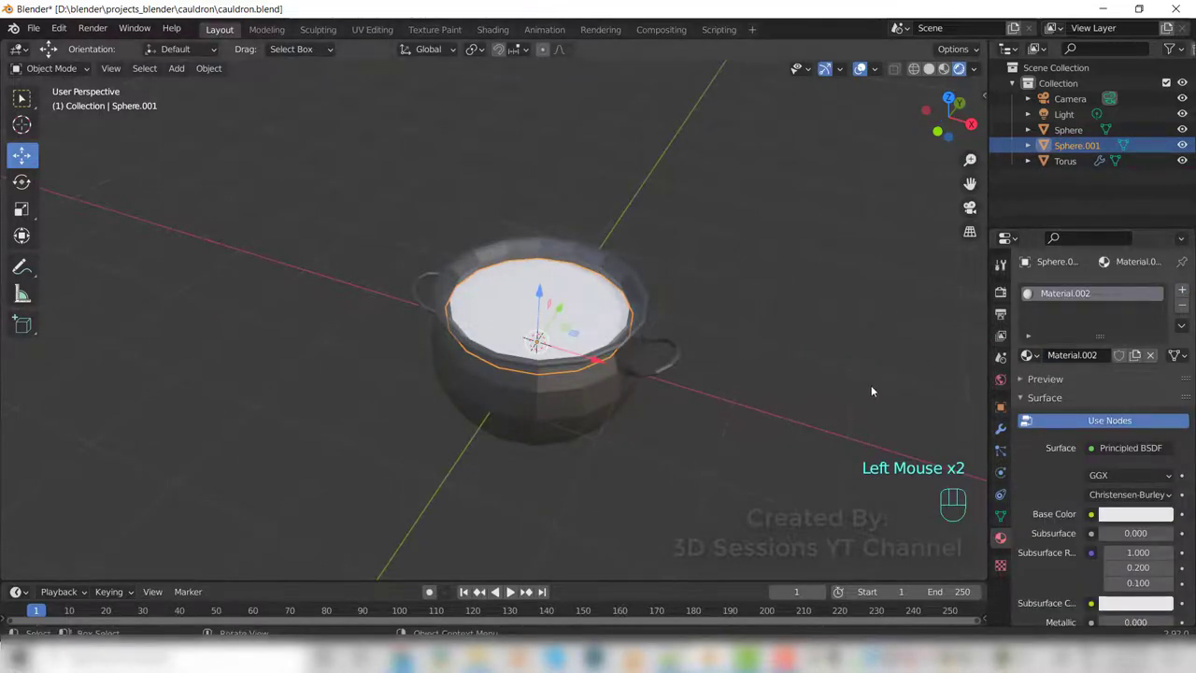
click(1131, 448)
click(974, 144)
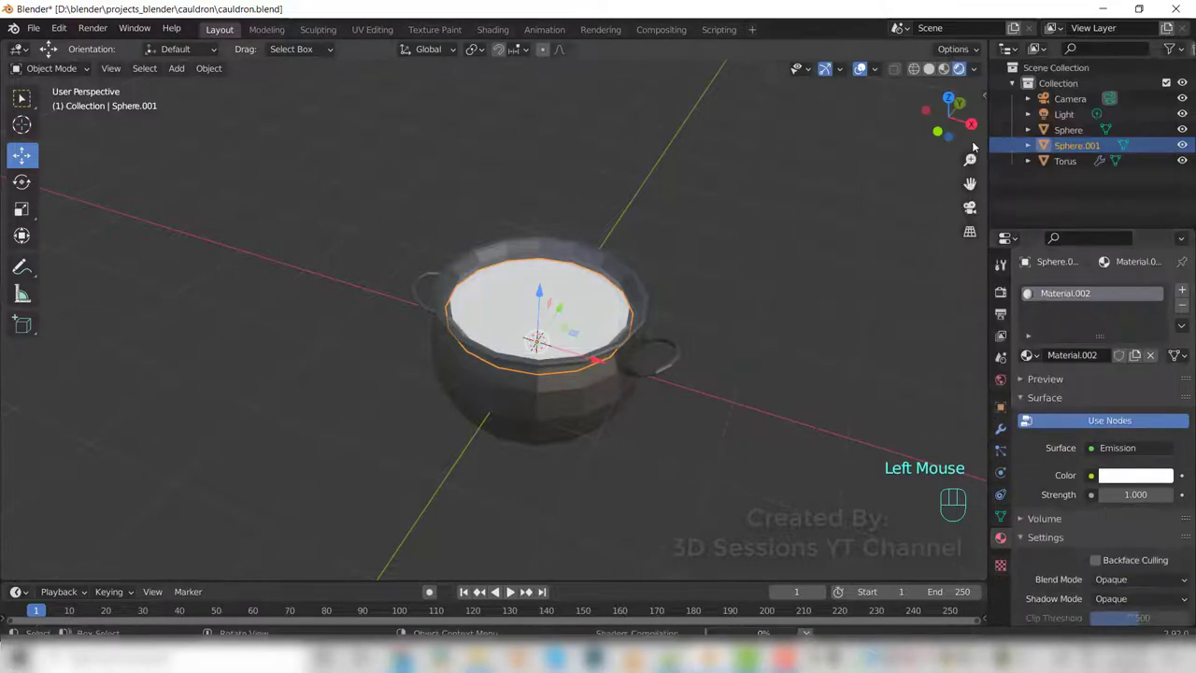
Set the emission strength to 3, then lower it to 2.
double_click(1126, 495)
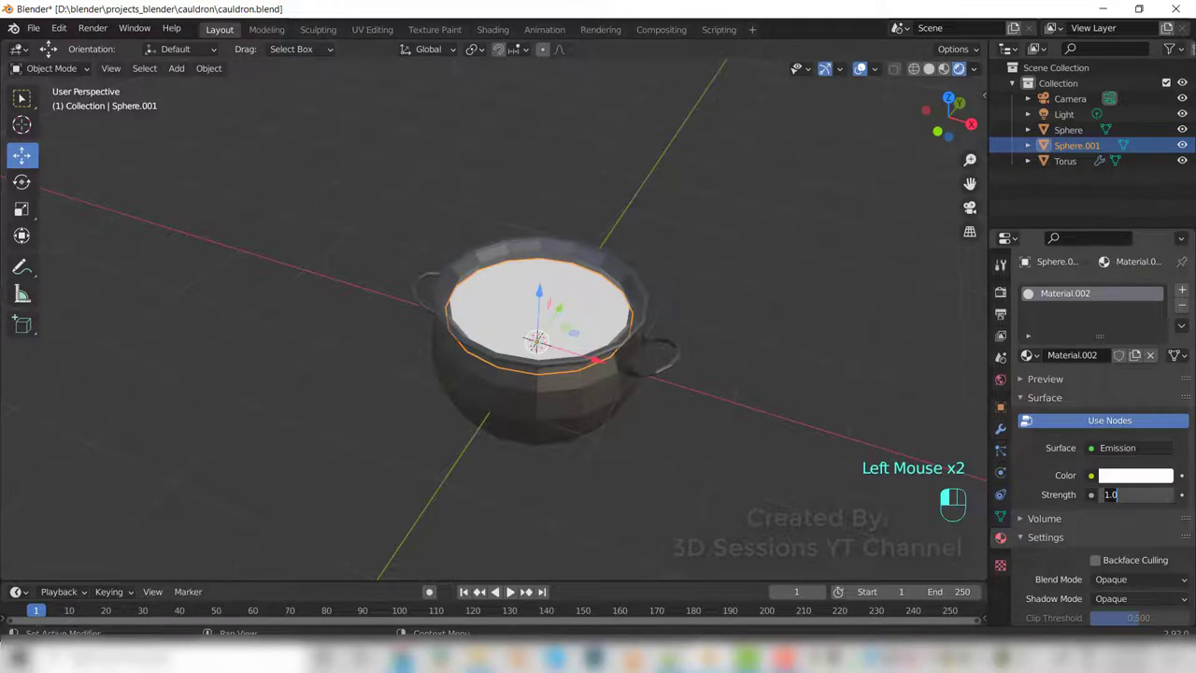
text(3)
key(Return)
middle_drag(711, 441, 919, 476)
click(1142, 494)
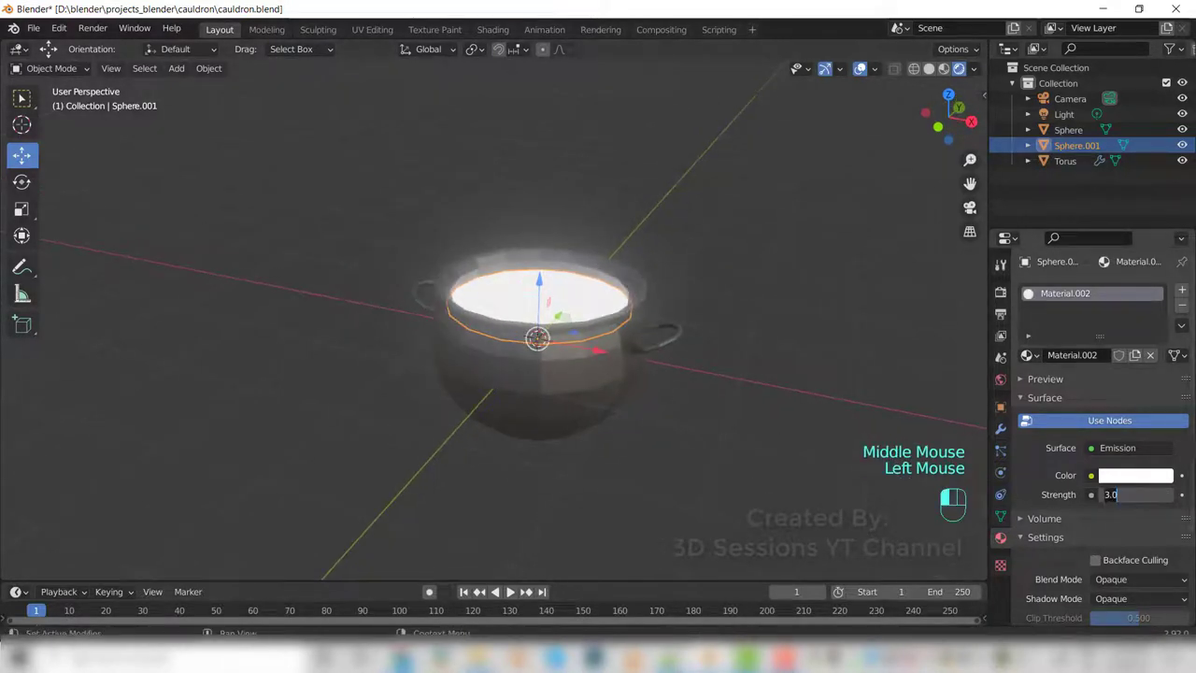
text(2)
key(Return)
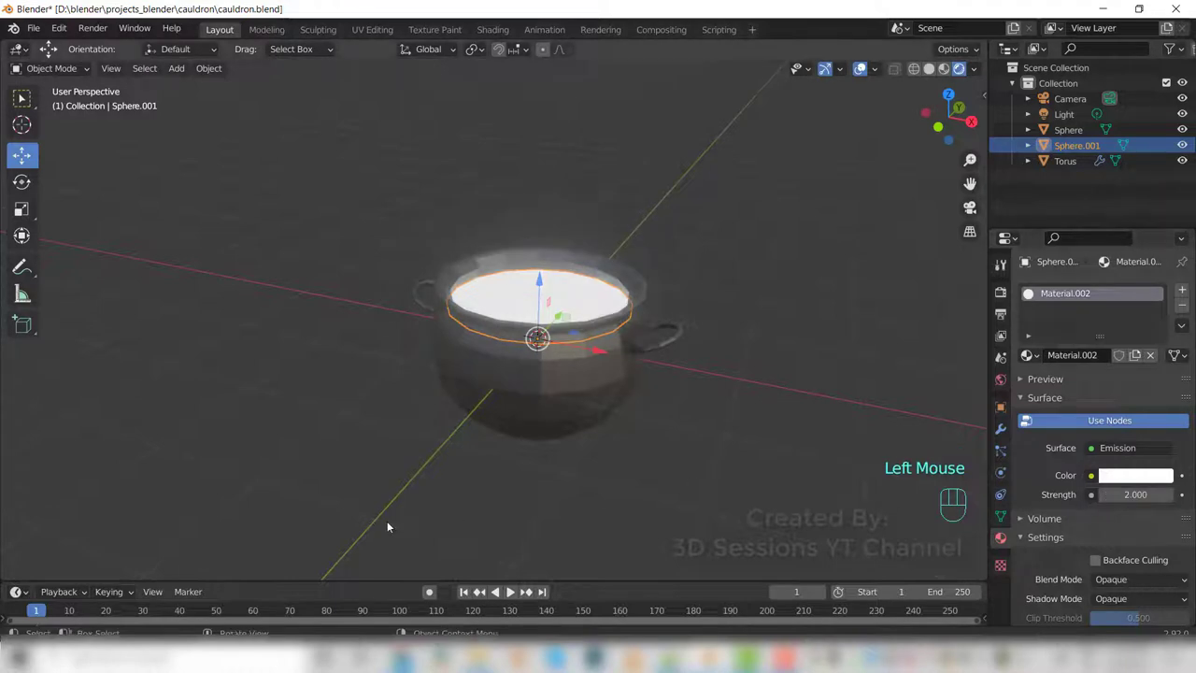
Make the emission colour a bright lime green.
click(1128, 480)
click(1045, 308)
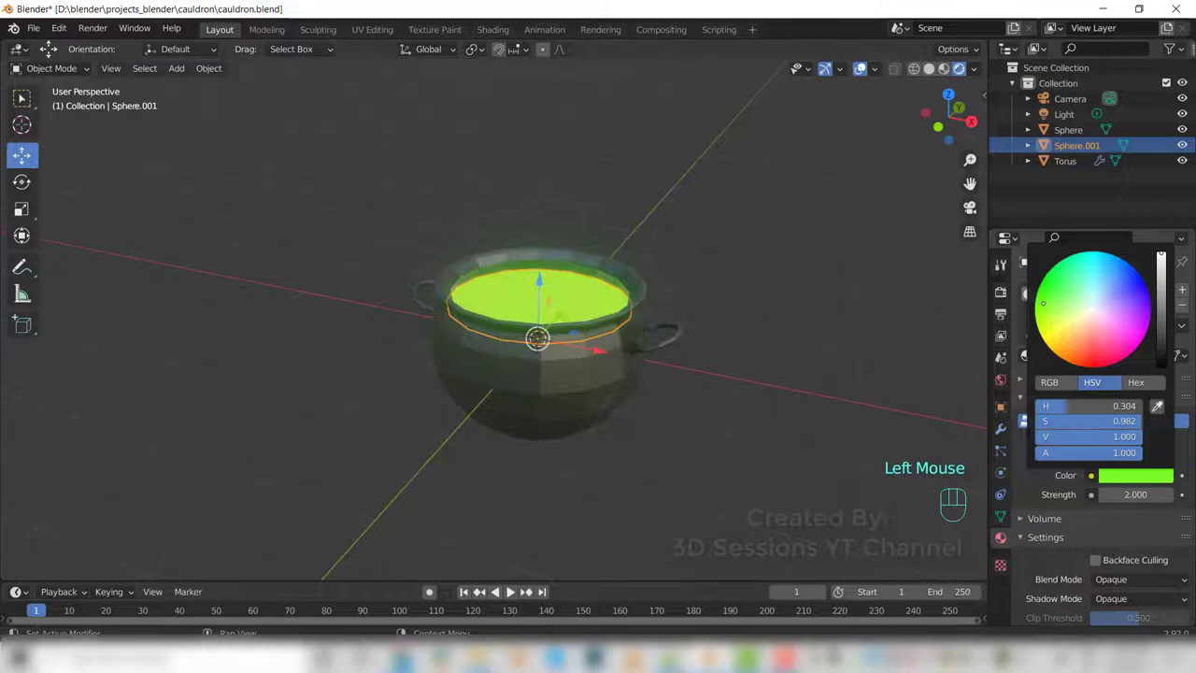
click(1131, 476)
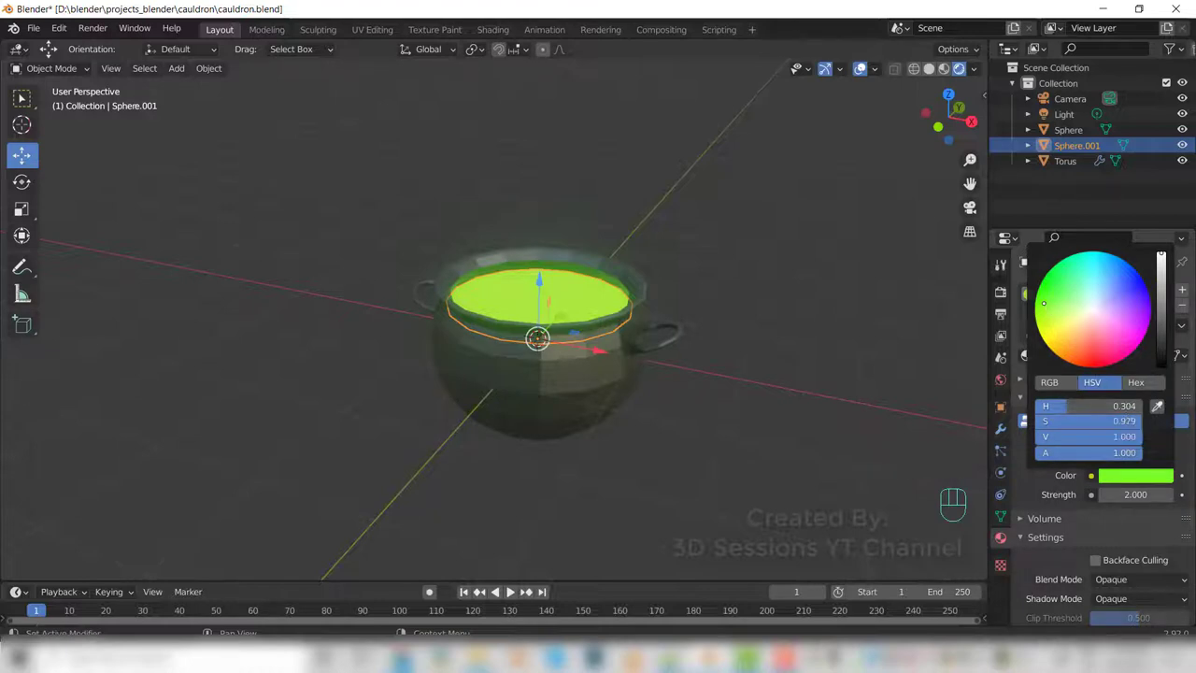
drag(1043, 306, 1044, 309)
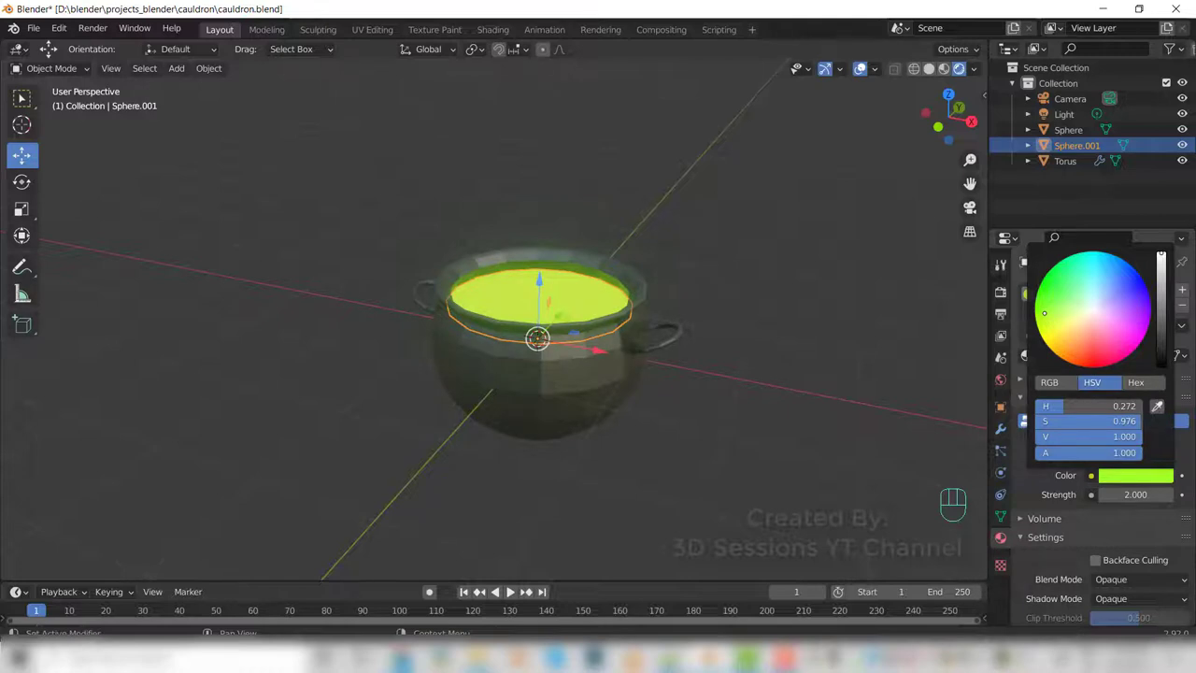
Deselect the liquid to view the glow and make the Sphere the active object.
click(546, 484)
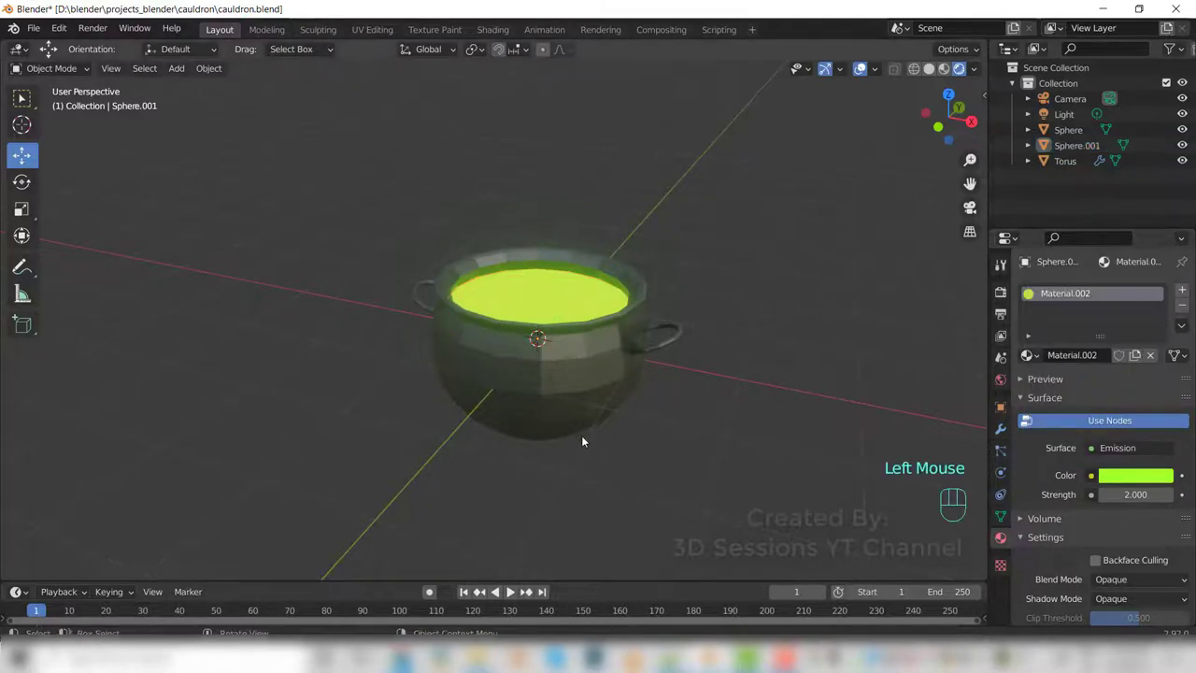
scroll(560, 462, down, 2)
middle_drag(582, 443, 659, 445)
click(641, 431)
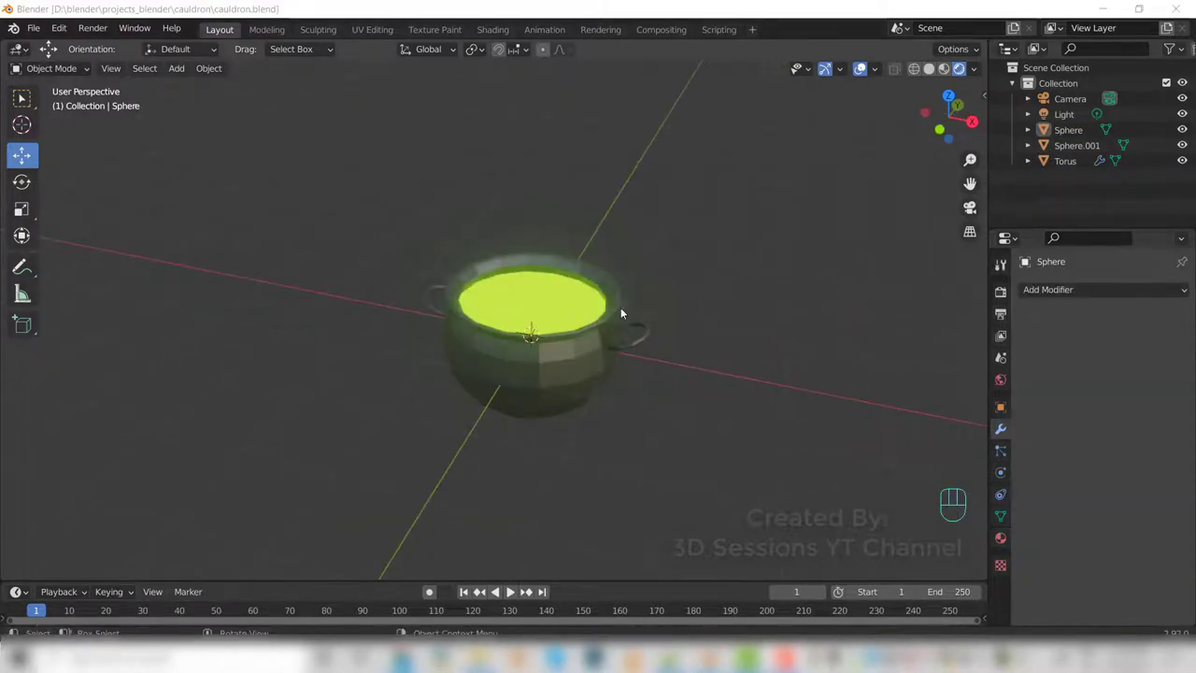
Add a plane mesh to the scene.
click(645, 518)
middle_drag(534, 468, 574, 472)
key(shift+a)
mouse_move(522, 325)
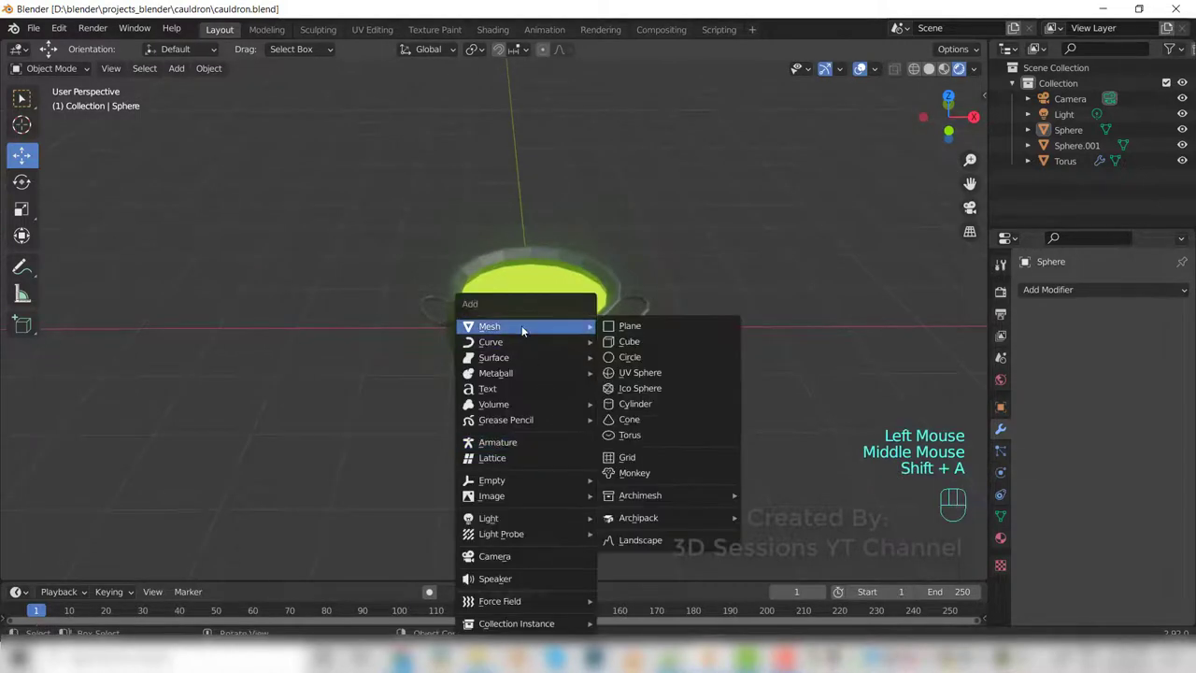
click(638, 325)
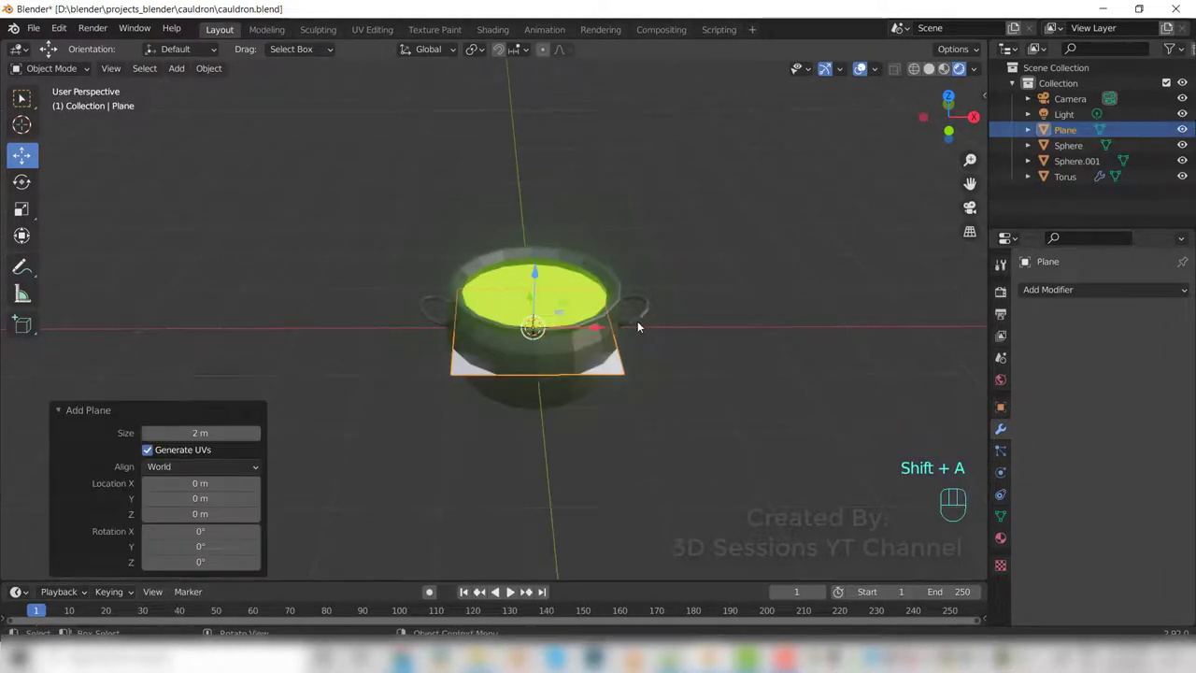
Scale the plane to about 10.3 and lower it to -0.9687 m on Z in front view.
key(s)
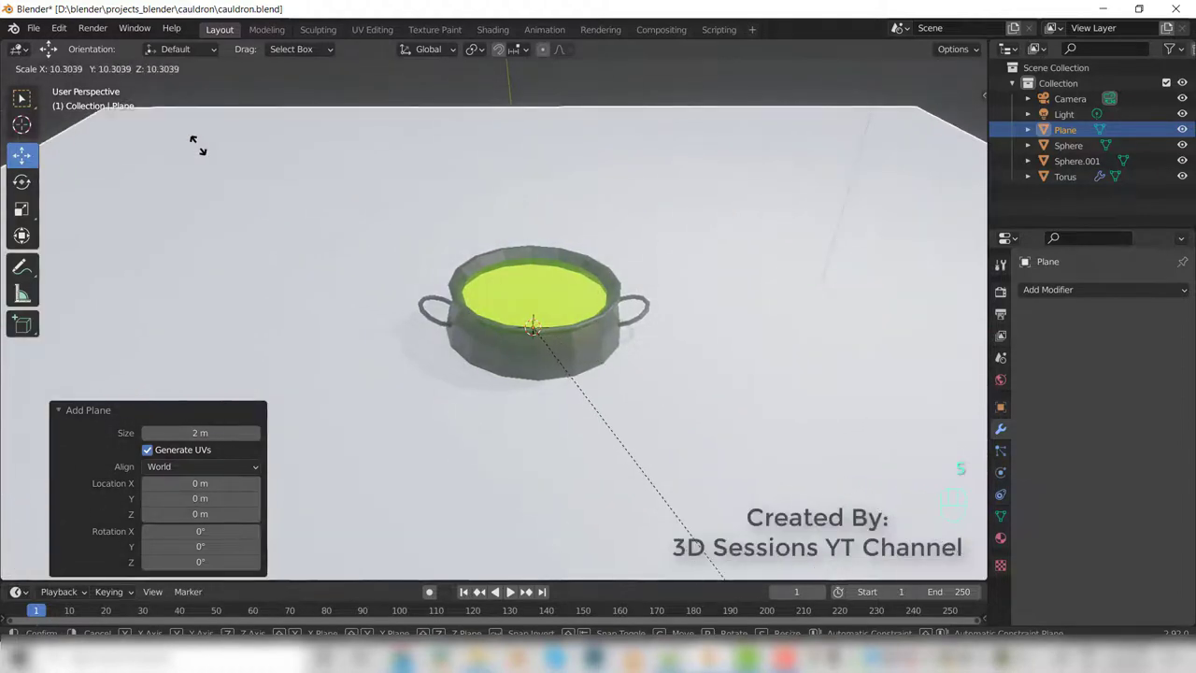
click(196, 145)
key(grave)
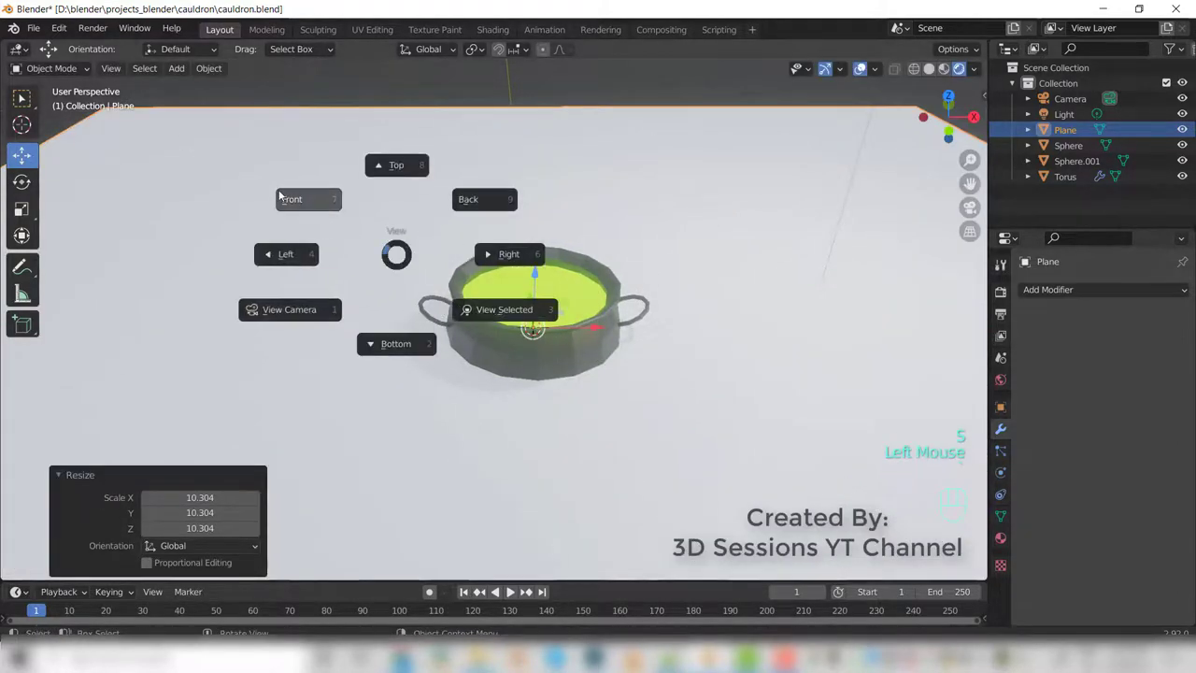
click(280, 198)
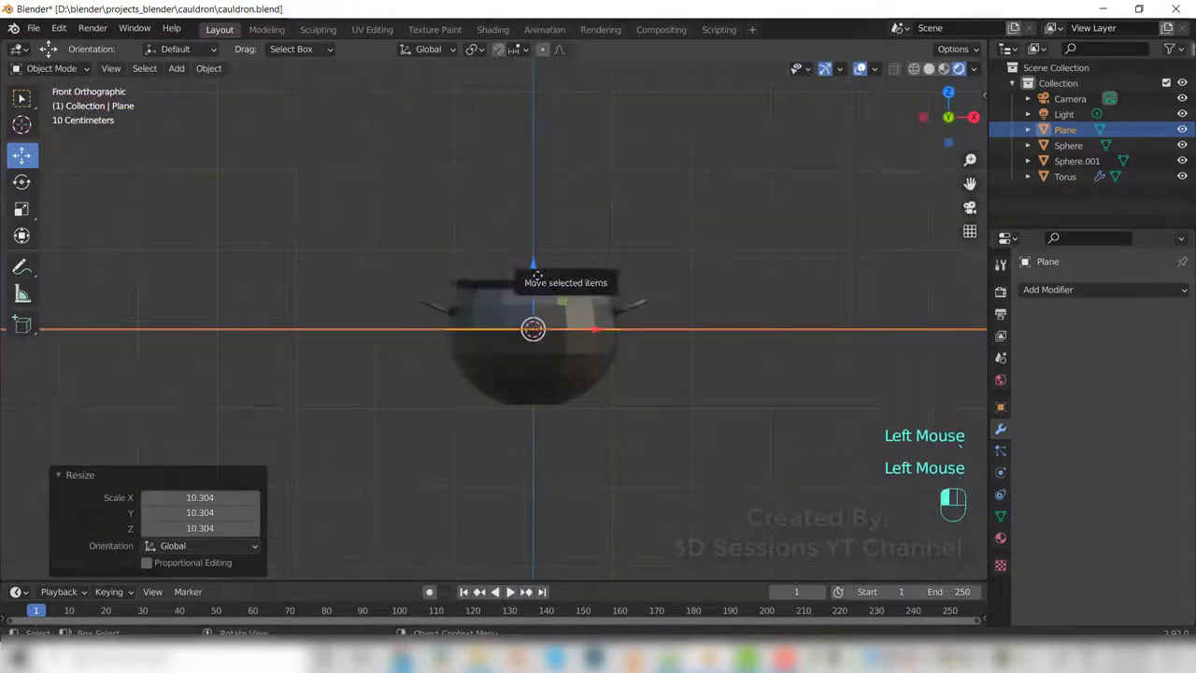
drag(540, 285, 544, 362)
middle_drag(568, 438, 547, 473)
scroll(549, 468, up, 1)
scroll(587, 455, down, 1)
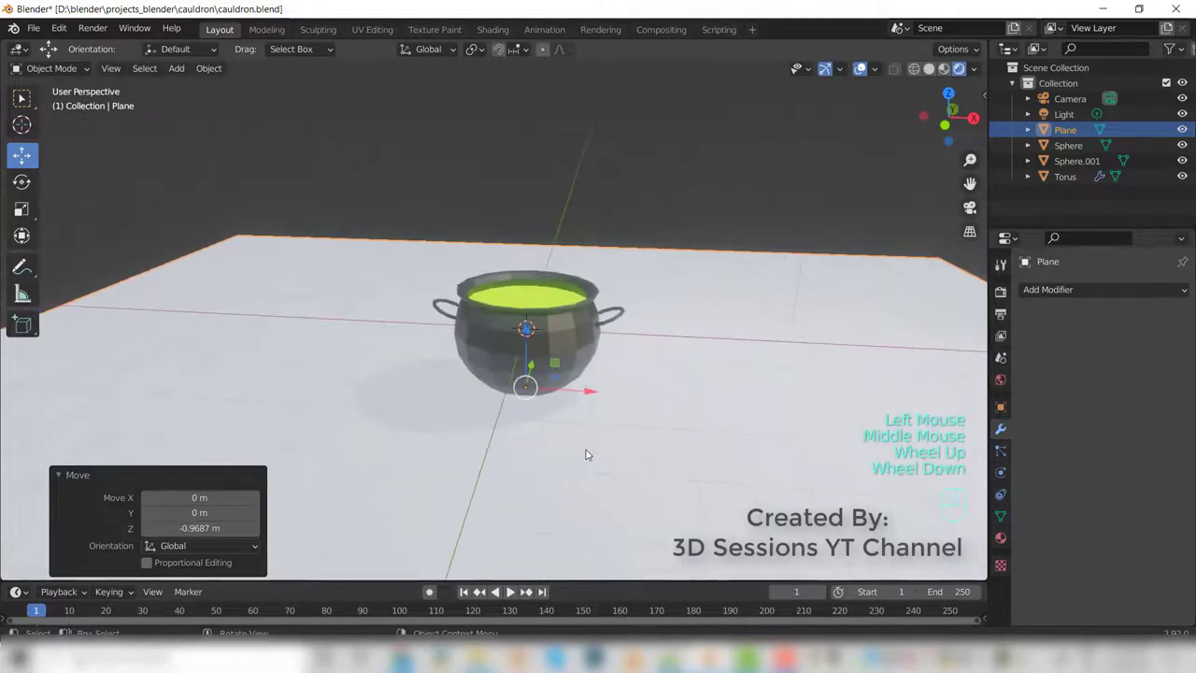
scroll(584, 452, down, 2)
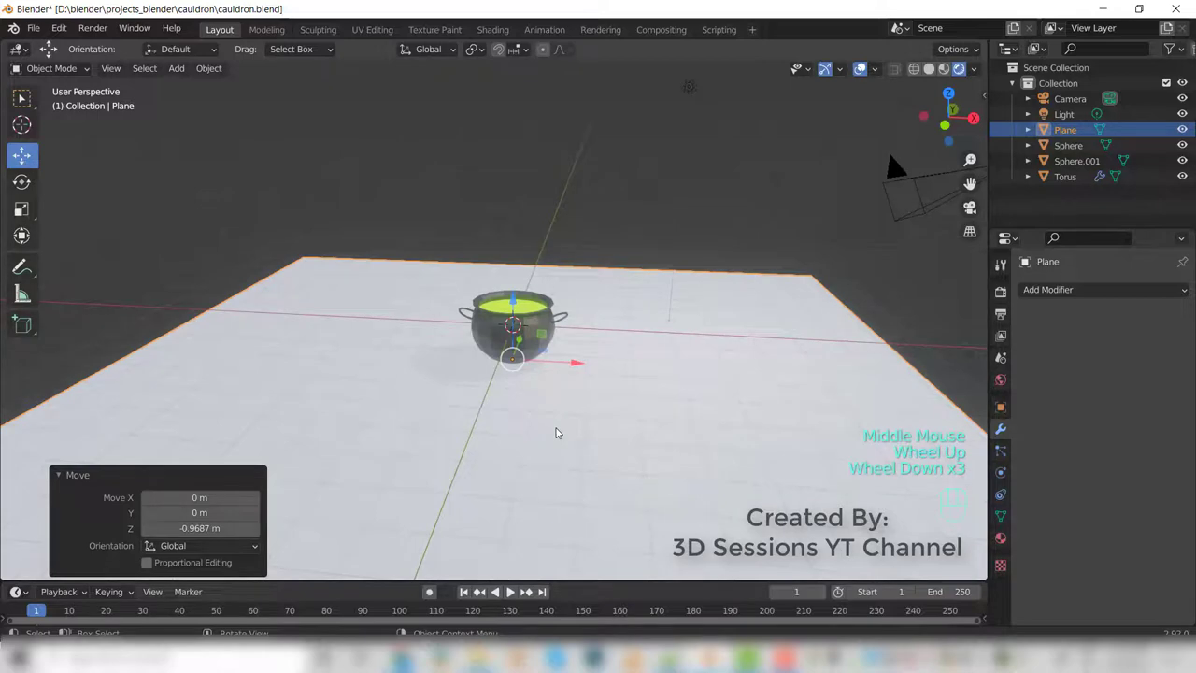
Look through the scene camera and slide the ground plane 0.37308 m along Y.
click(917, 176)
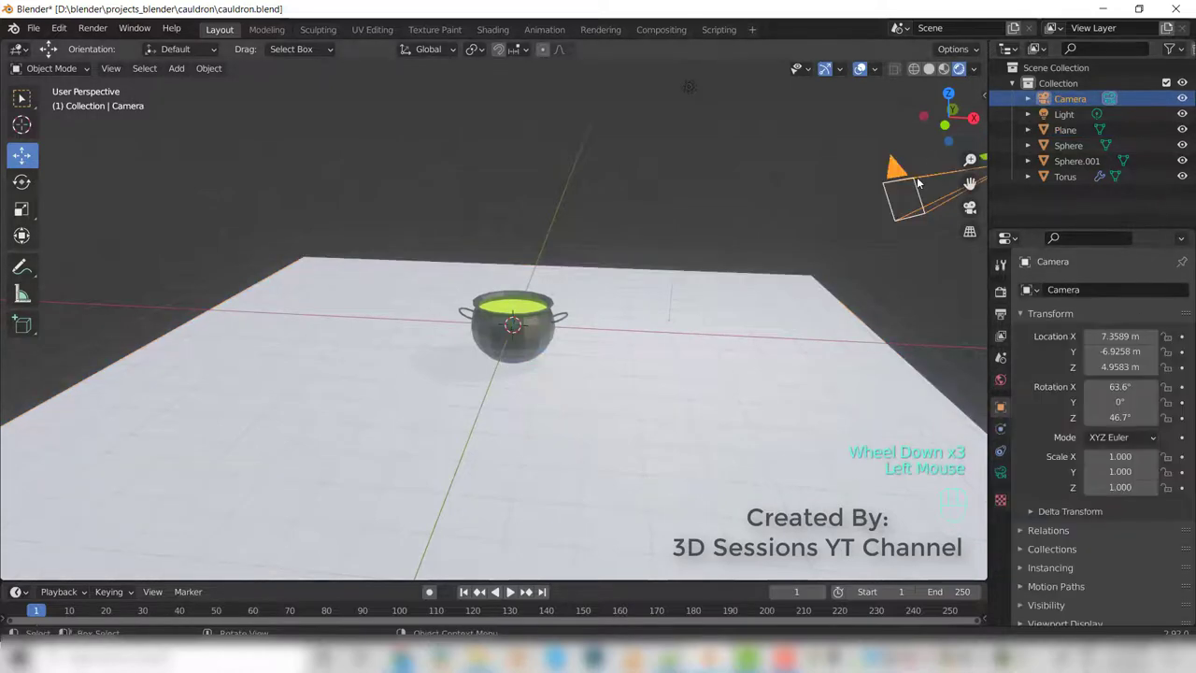
key(KP_0)
click(815, 414)
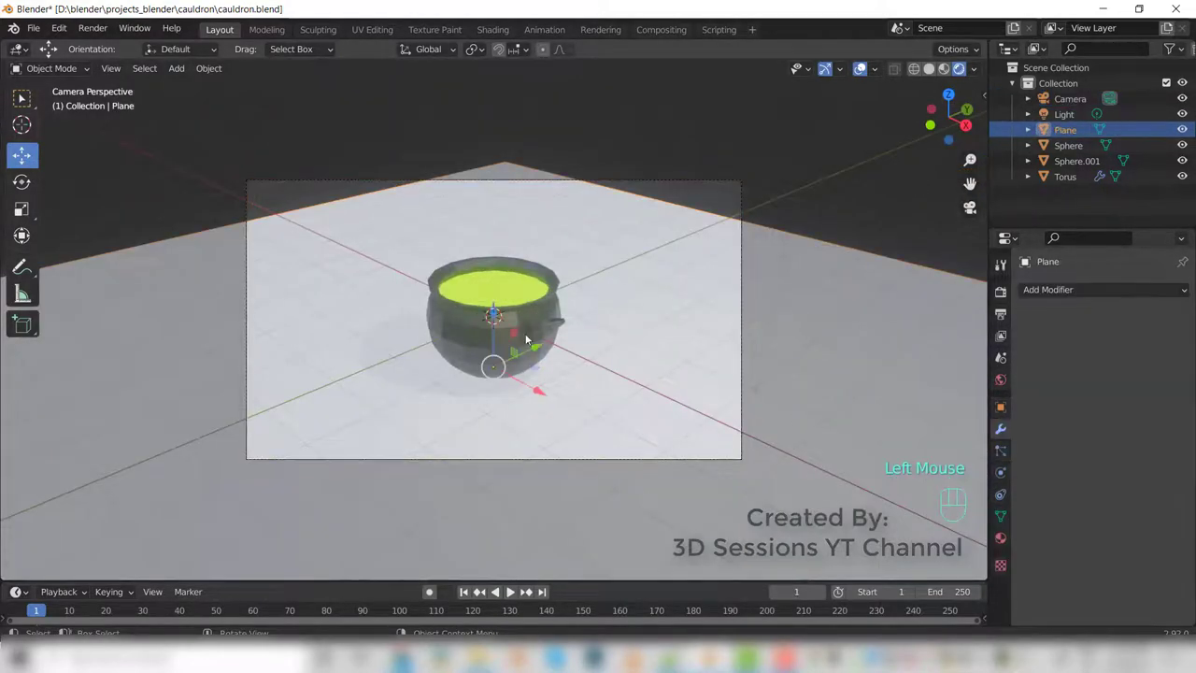
drag(537, 351, 534, 225)
Enable Camera to View in the sidebar and reframe the cauldron in the shot.
key(n)
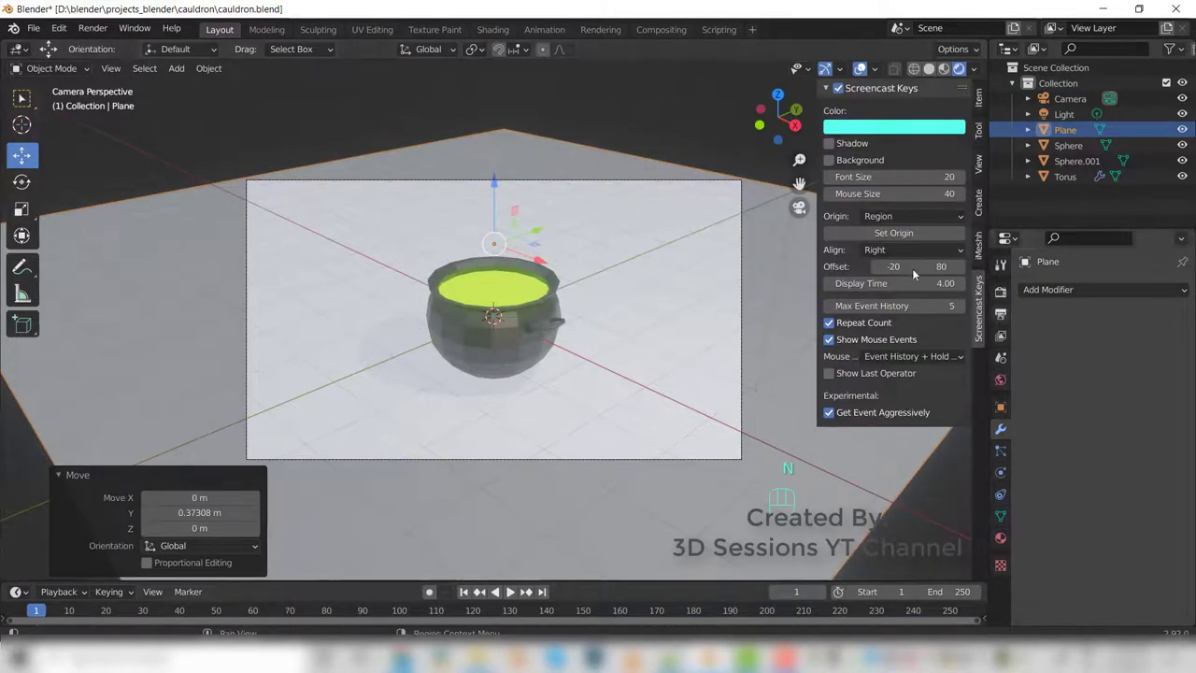
click(978, 164)
click(890, 279)
middle_drag(494, 366, 533, 313)
Give the ground plane a new Material.003 with base colour hex 30403F.
key(n)
click(1000, 537)
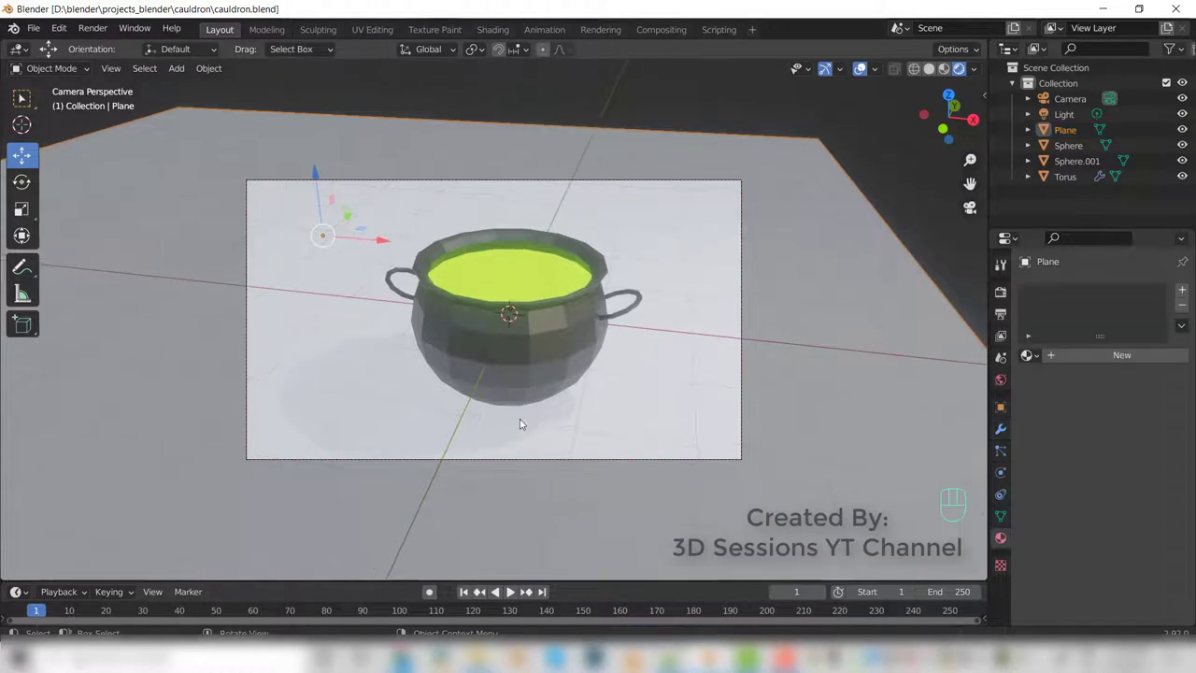
click(835, 334)
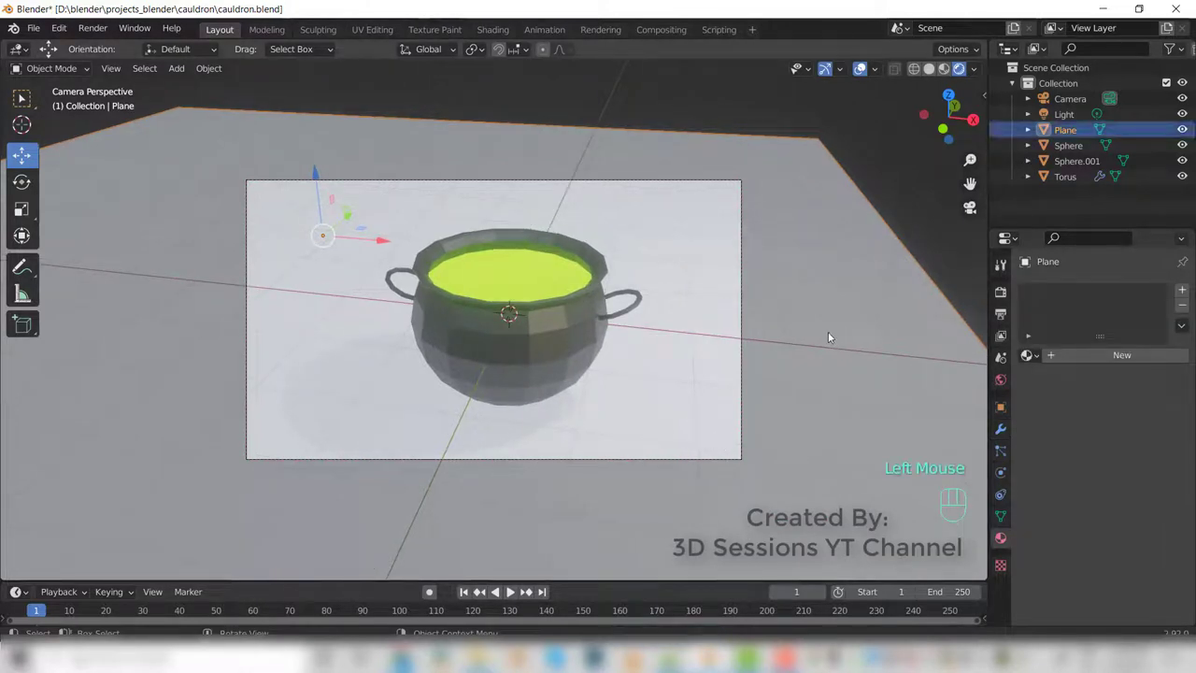
click(1040, 513)
click(1182, 290)
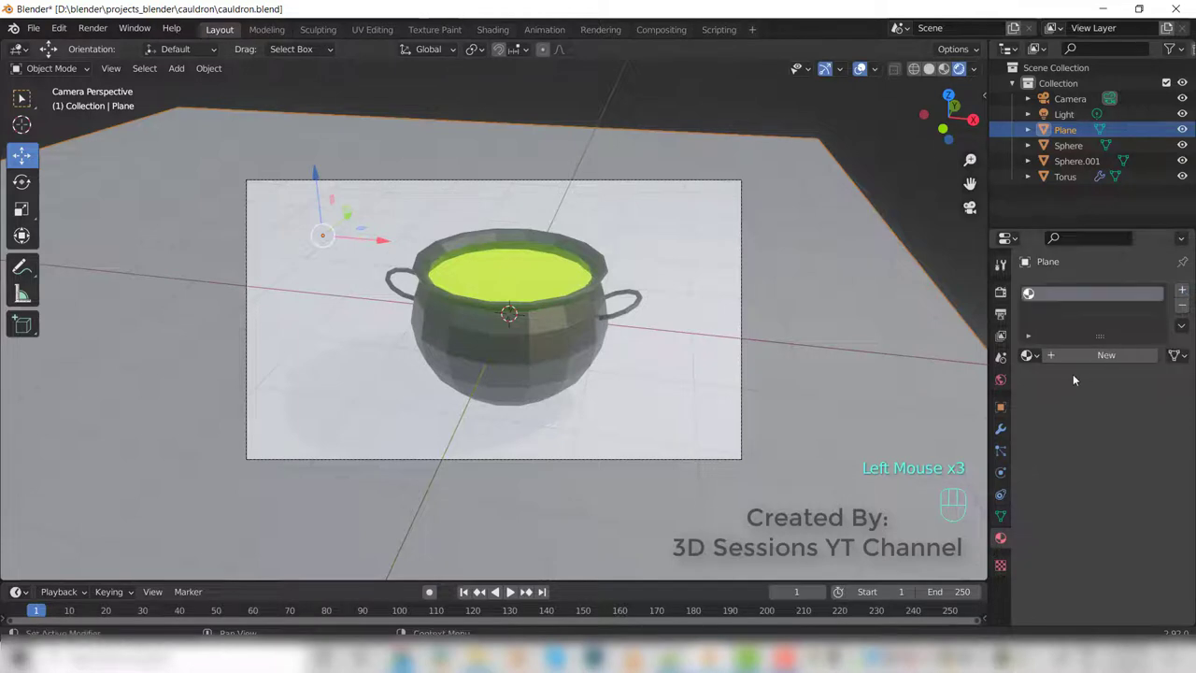
click(1101, 355)
click(1070, 293)
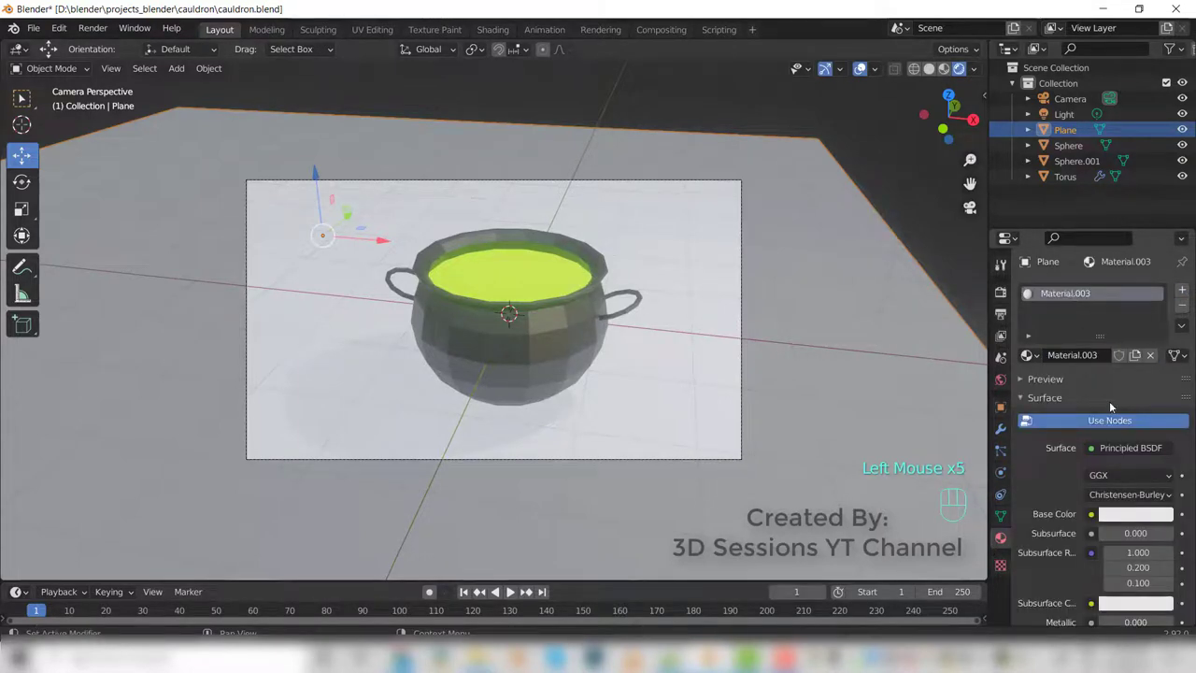
click(1131, 514)
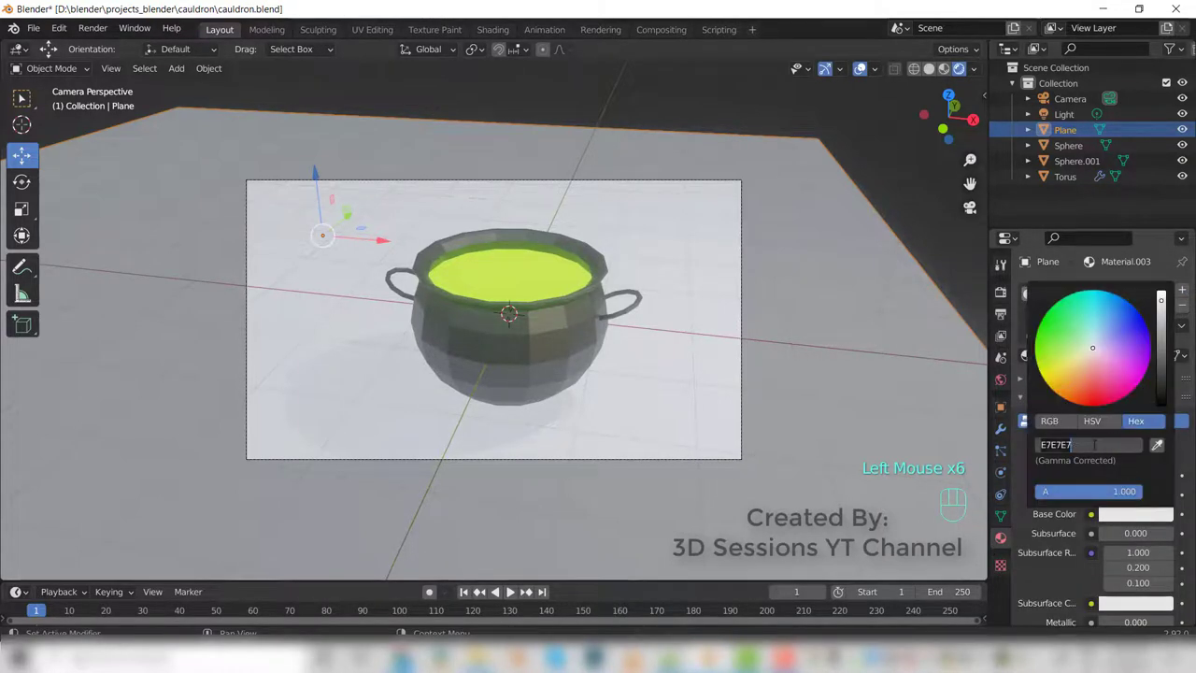
text(30403F)
key(Return)
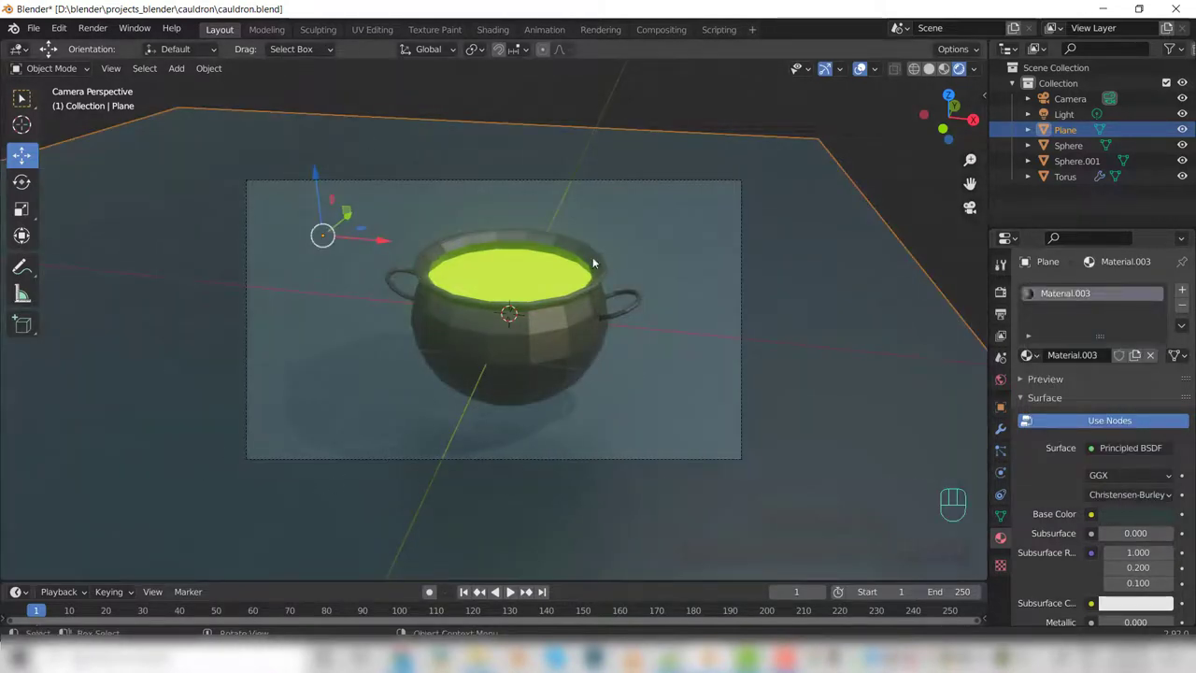
Render a still image of the glowing cauldron using Render Image.
click(93, 28)
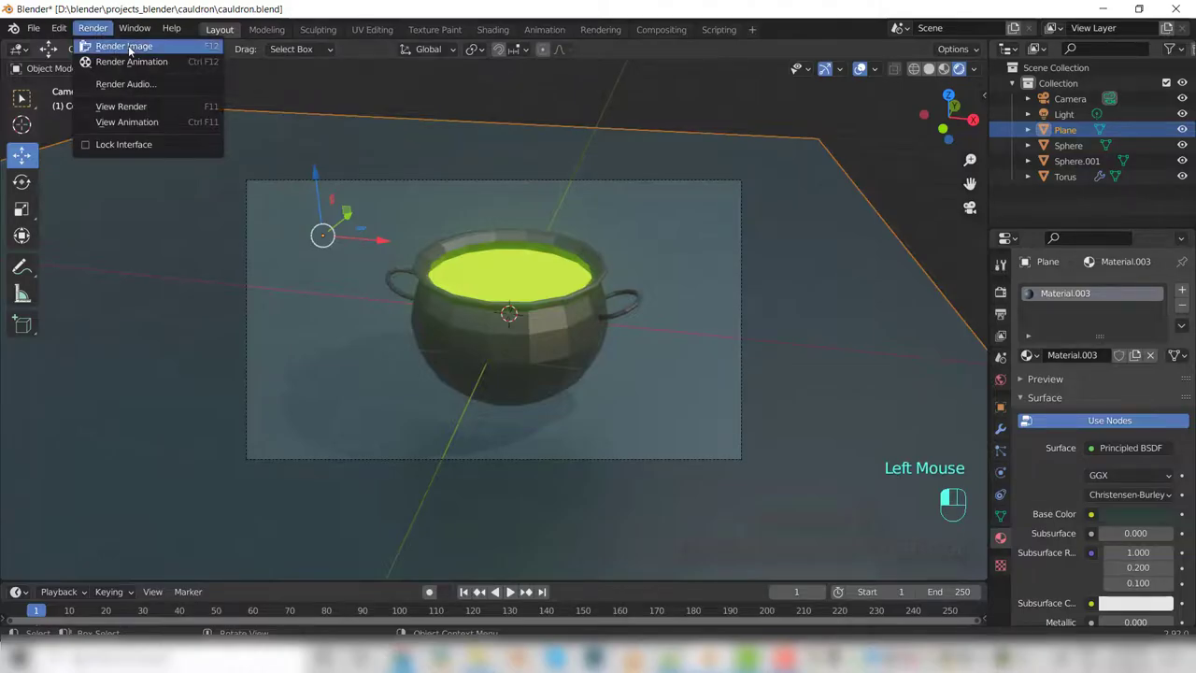
click(124, 47)
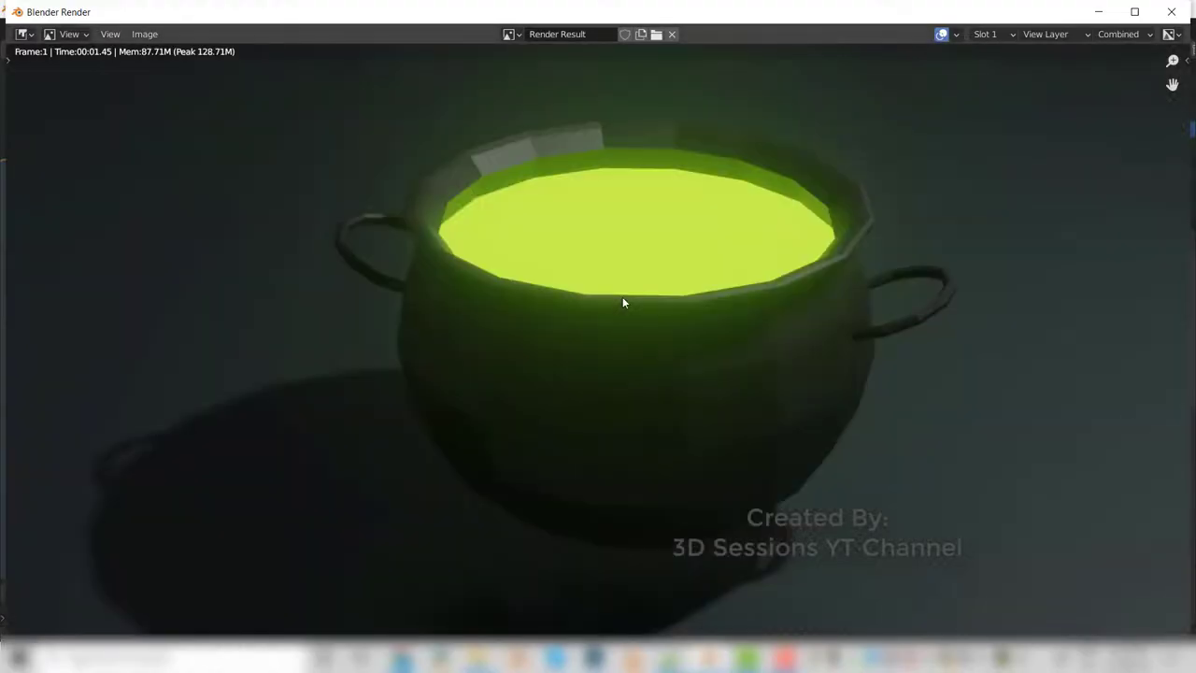